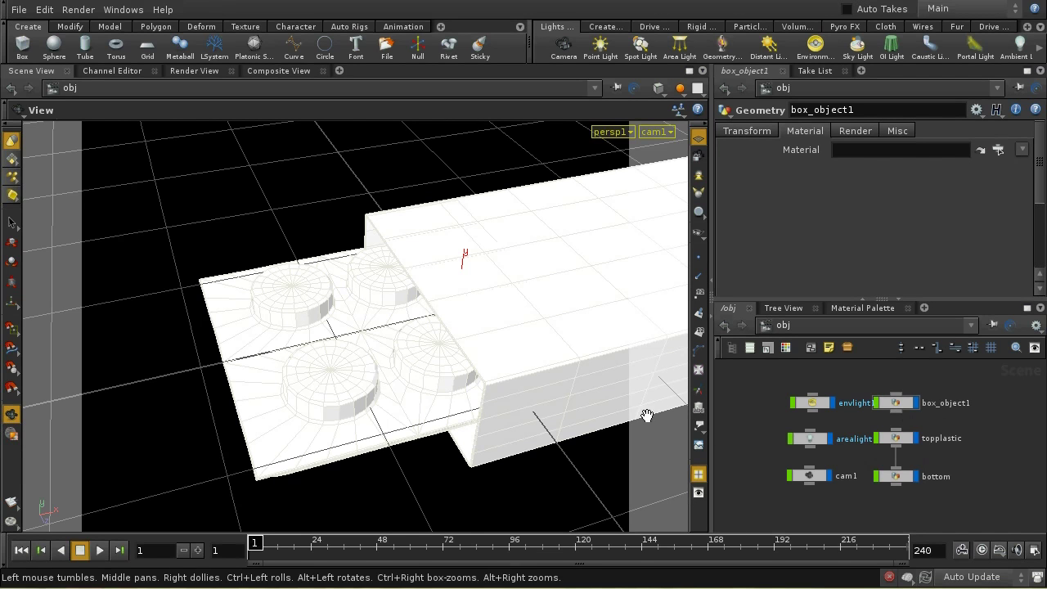
- Open the box_object1 geometry network at its final node, polybevel2
double_click(900, 402)
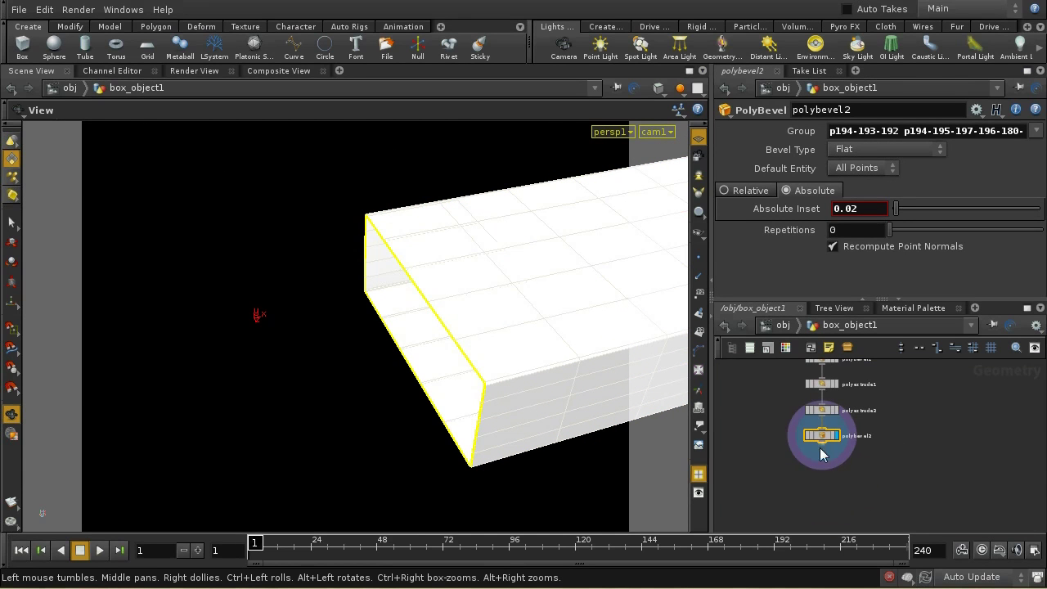
click(782, 327)
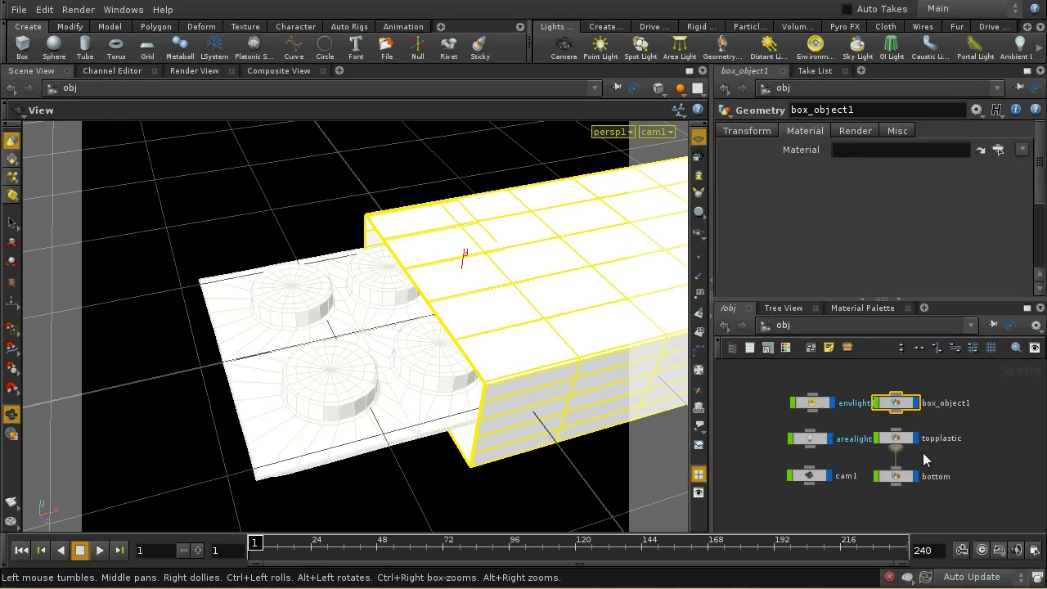
double_click(903, 405)
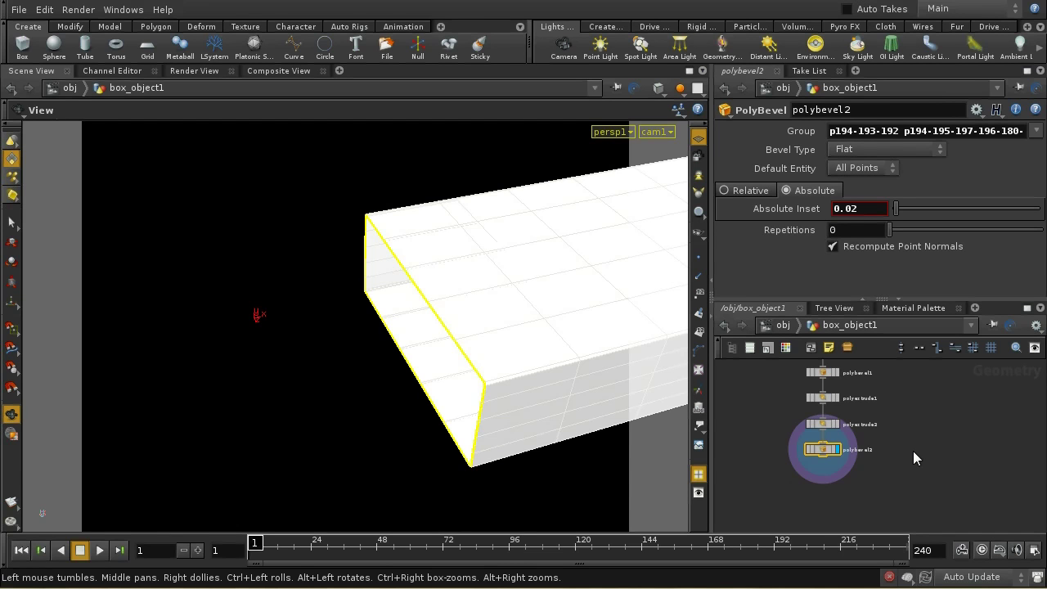
scroll(899, 448, up, 5)
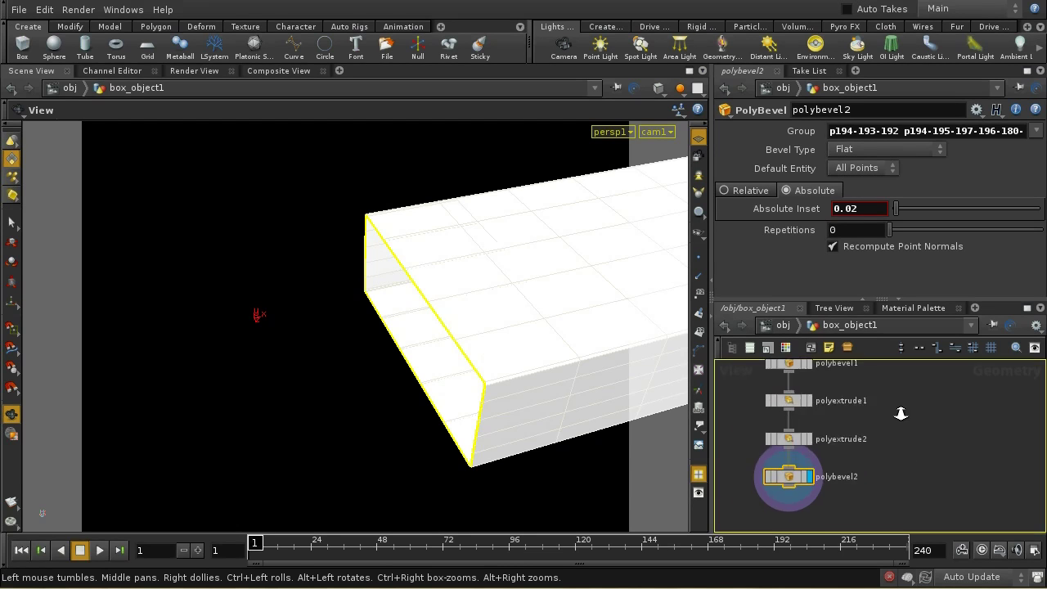
key(f)
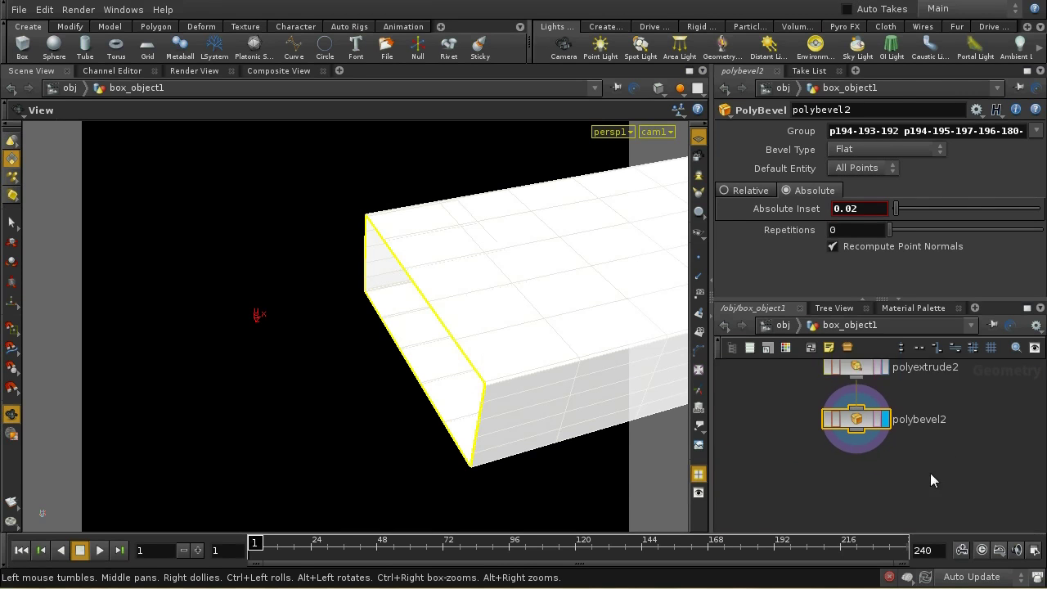
- Append a UVUnwrap node directly below polybevel2 in the box_object1 network
key(Tab)
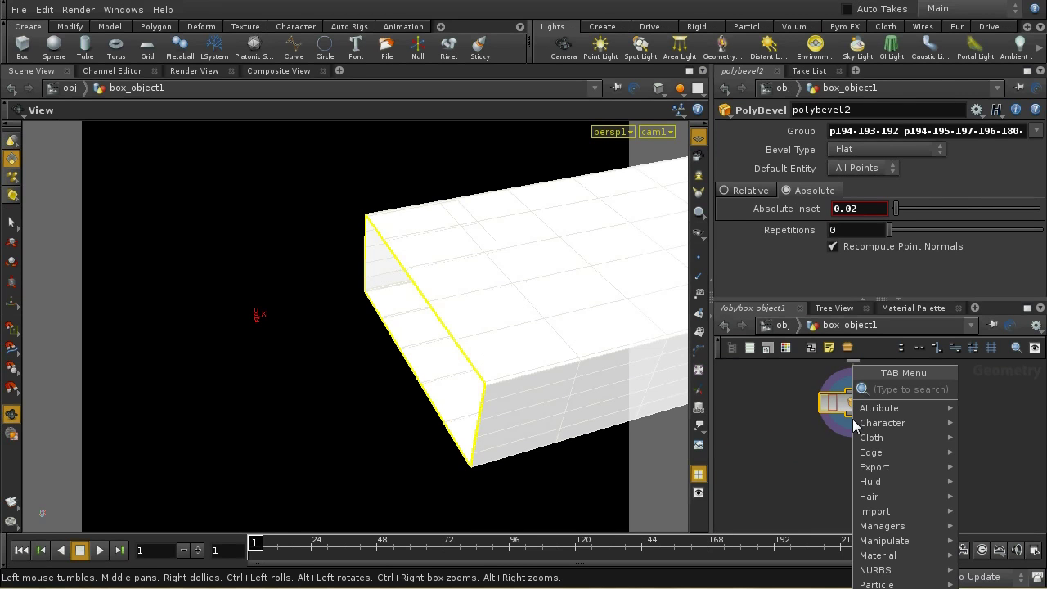
text(UVUnwrap)
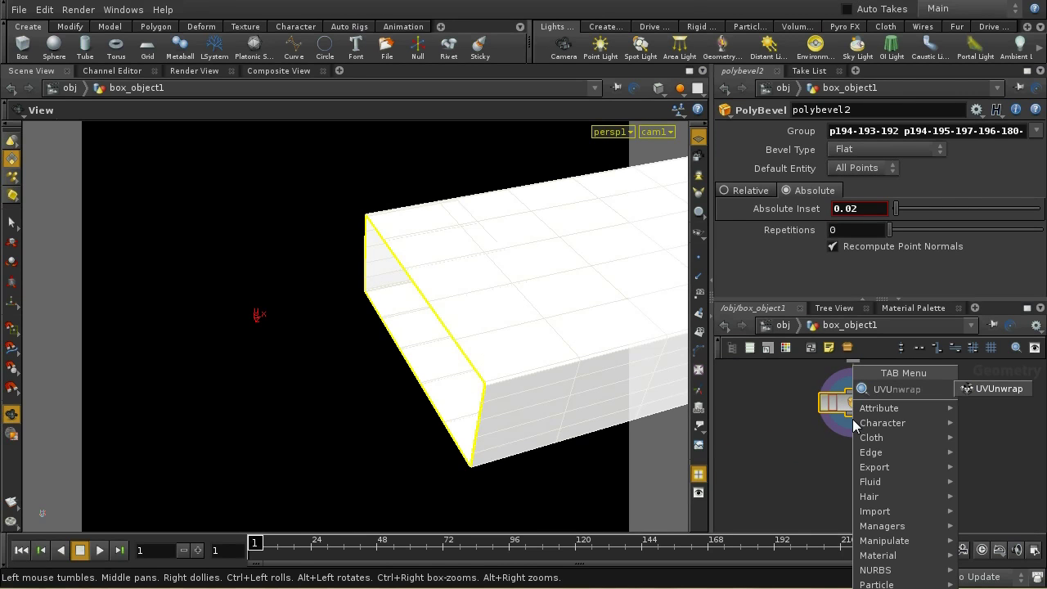
click(998, 389)
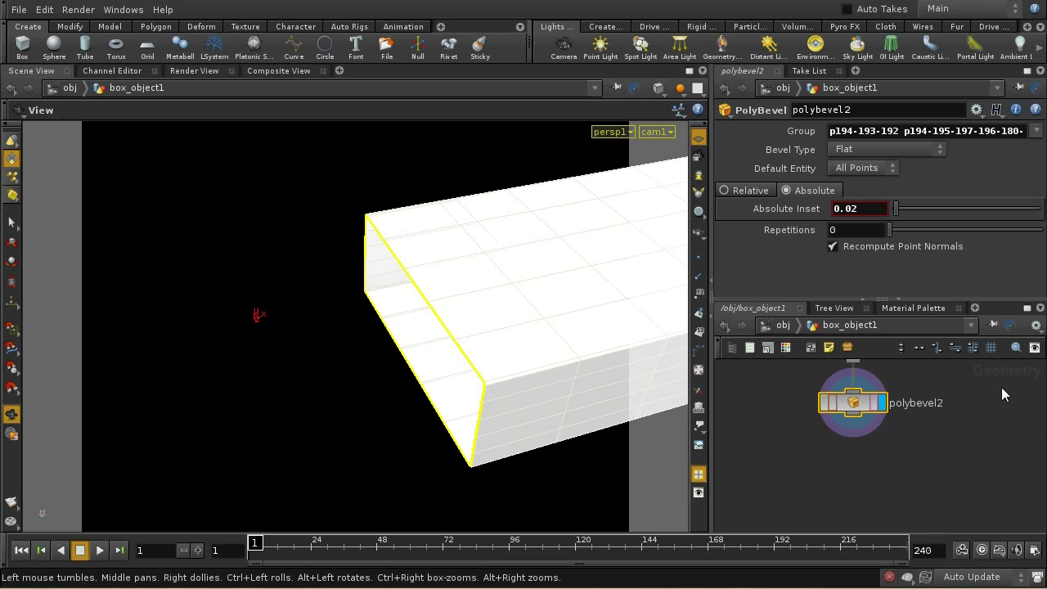
click(872, 457)
click(881, 446)
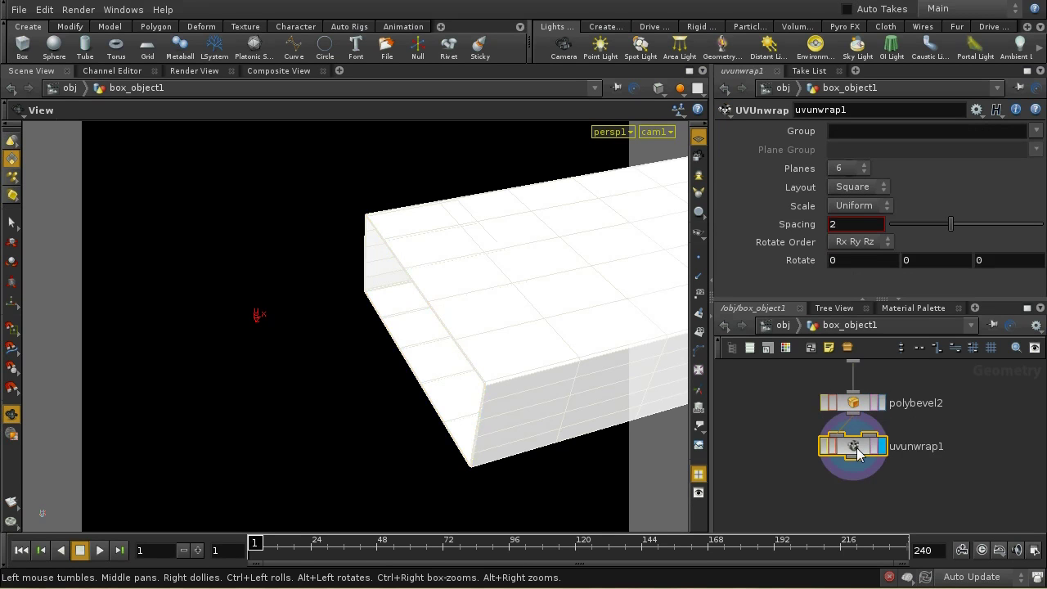
drag(859, 446, 859, 454)
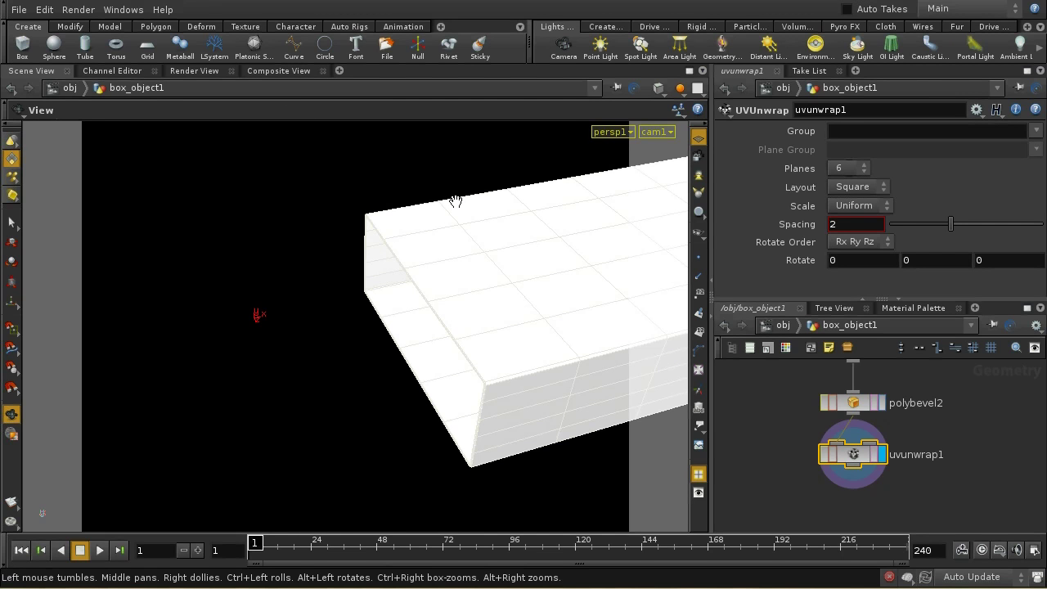
- Switch the viewport to the UV view to show the box's unwrapped UV layout
key(space+5)
scroll(551, 252, down, 3)
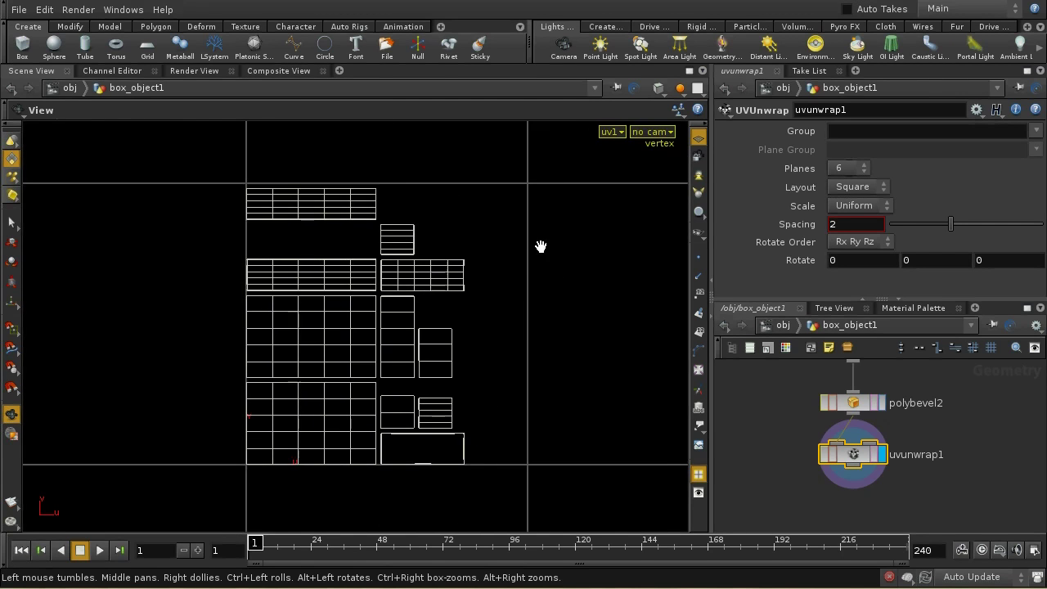
scroll(541, 246, down, 2)
middle_drag(533, 371, 640, 314)
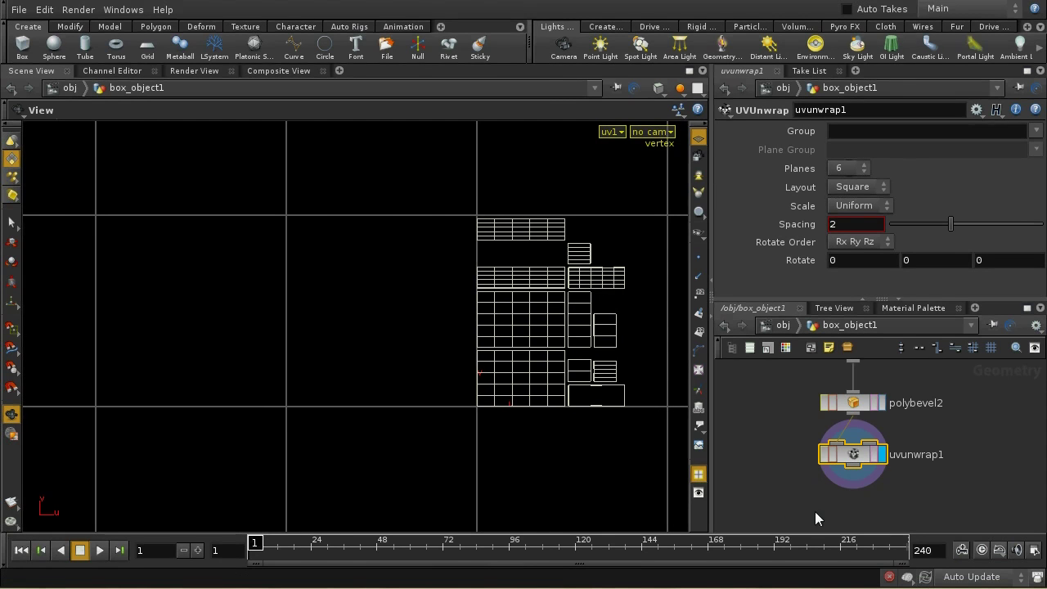
- Split the scene view into two views side by side, with the box in perspective beside its UV layout
click(698, 89)
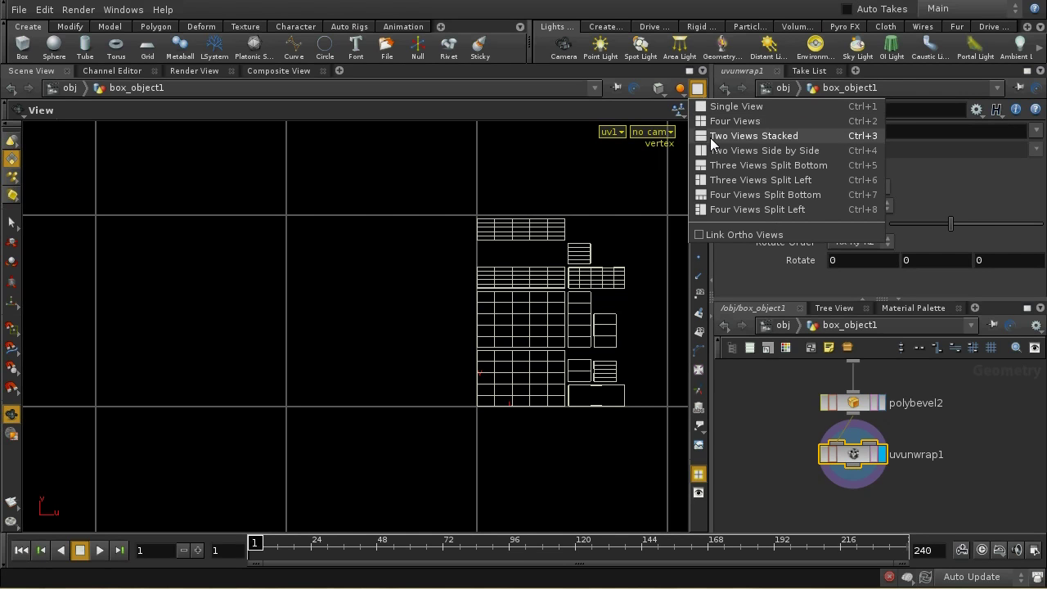
click(736, 151)
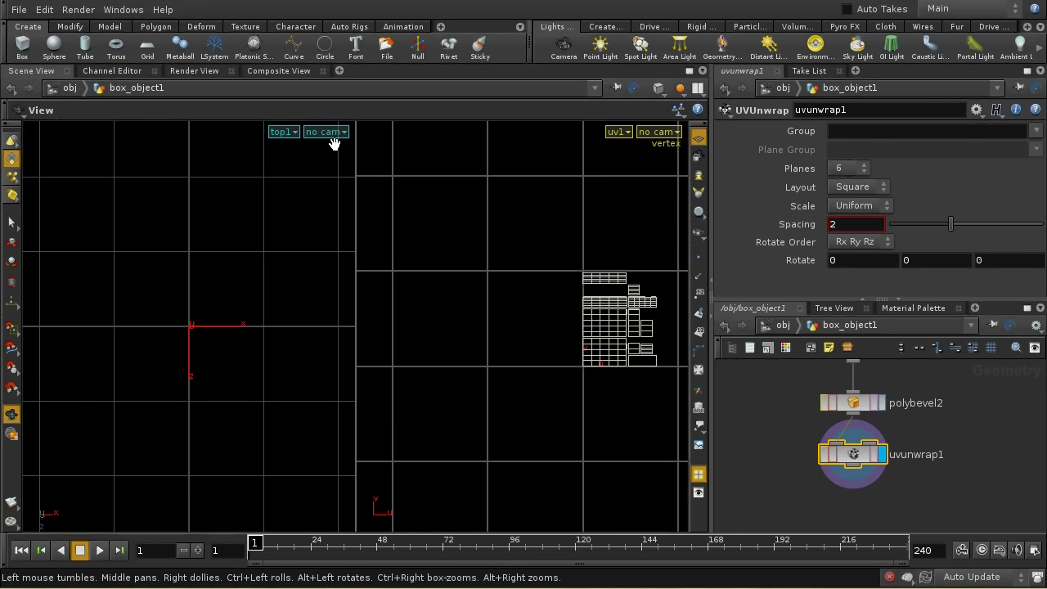
click(282, 131)
mouse_move(301, 148)
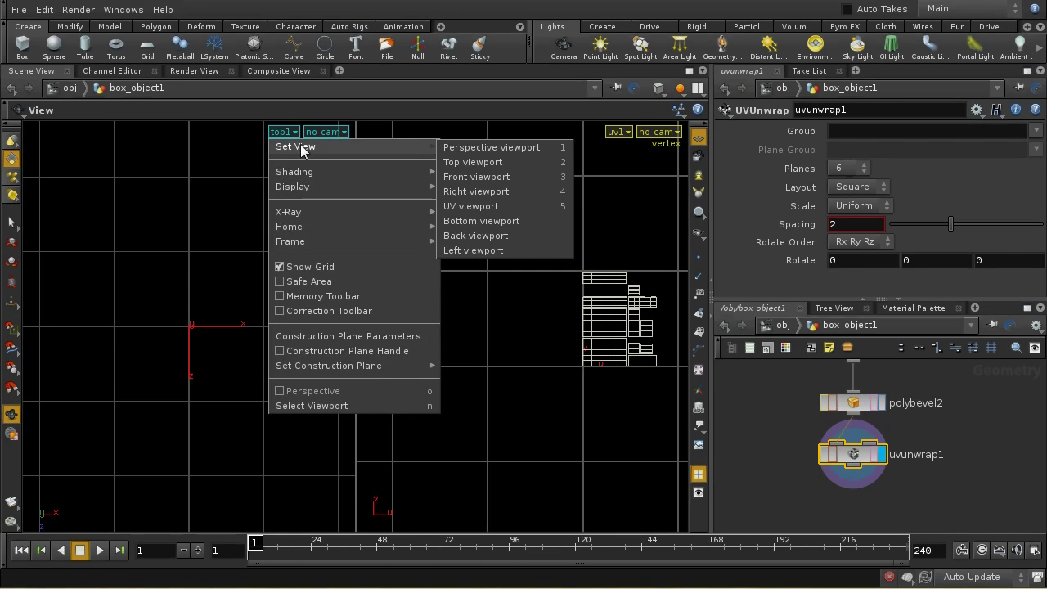
click(463, 148)
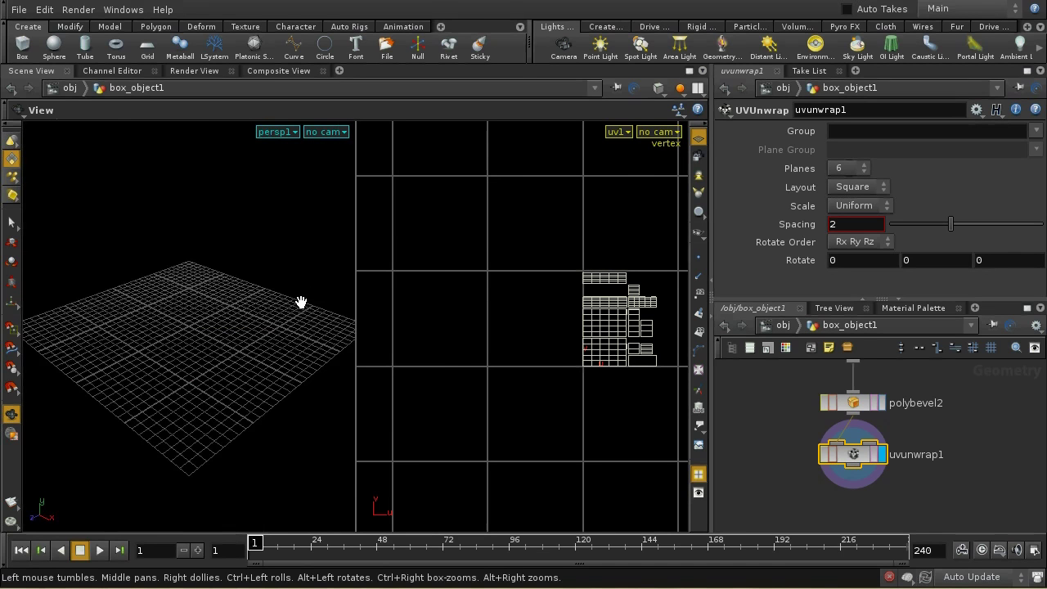
drag(273, 351, 241, 311)
drag(159, 257, 246, 328)
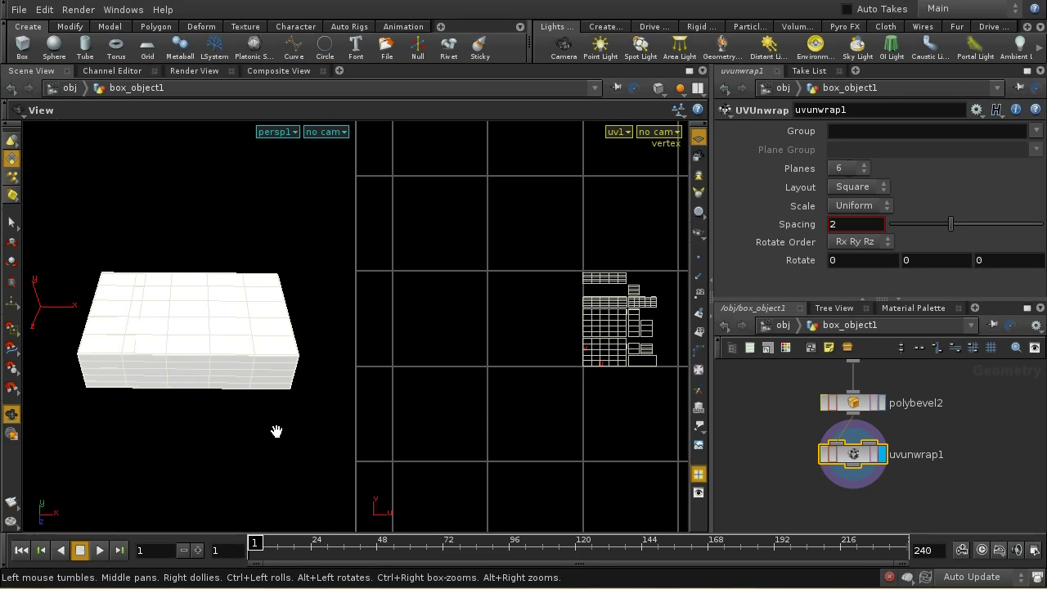
drag(235, 386, 262, 395)
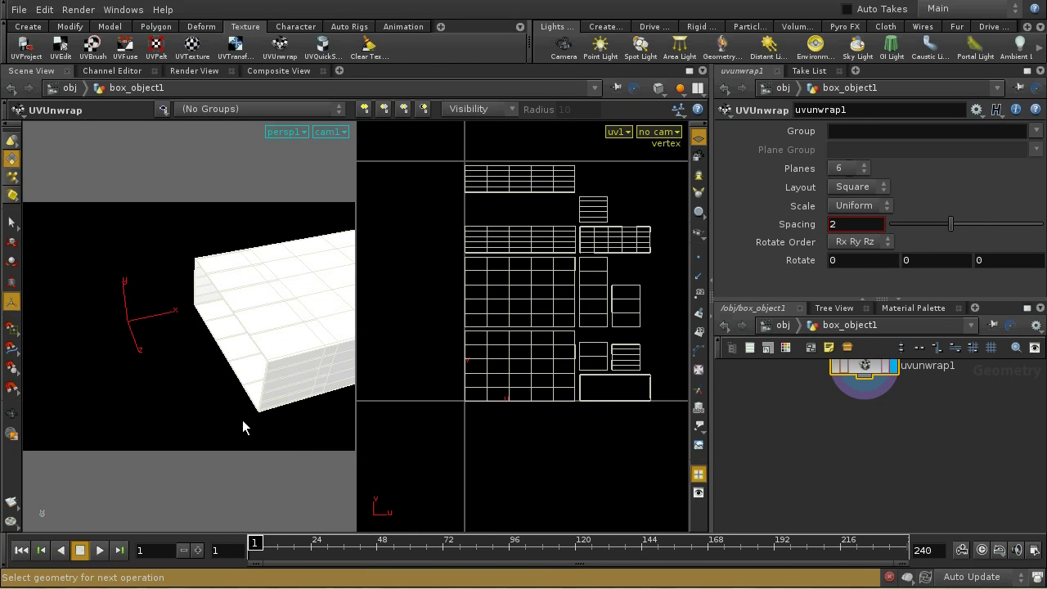
- Select individual primitives on the box's upper face and front side to examine which UV islands they belong to
right_click(13, 168)
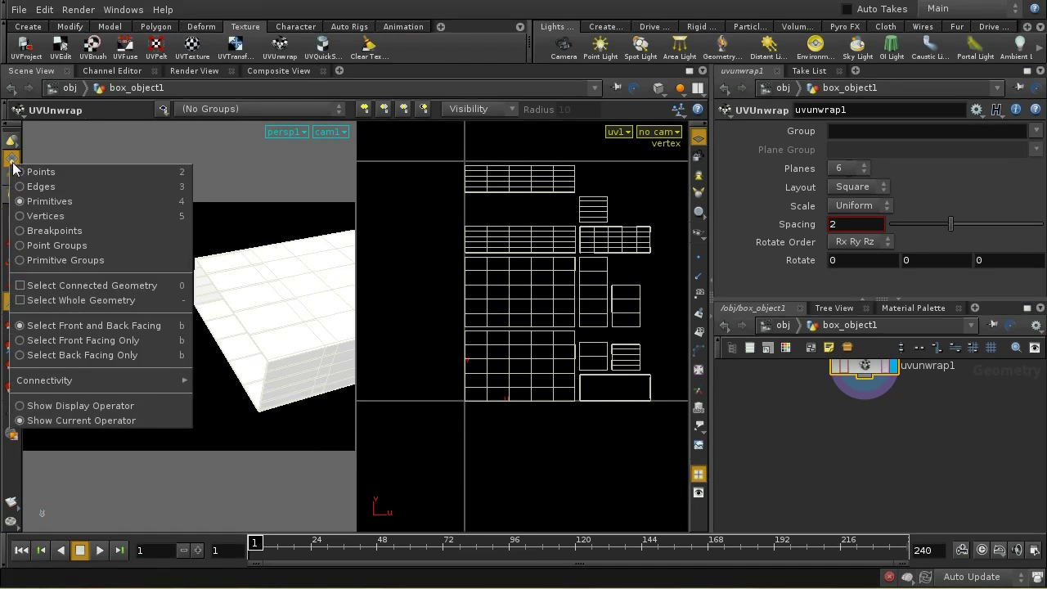
click(38, 199)
click(270, 292)
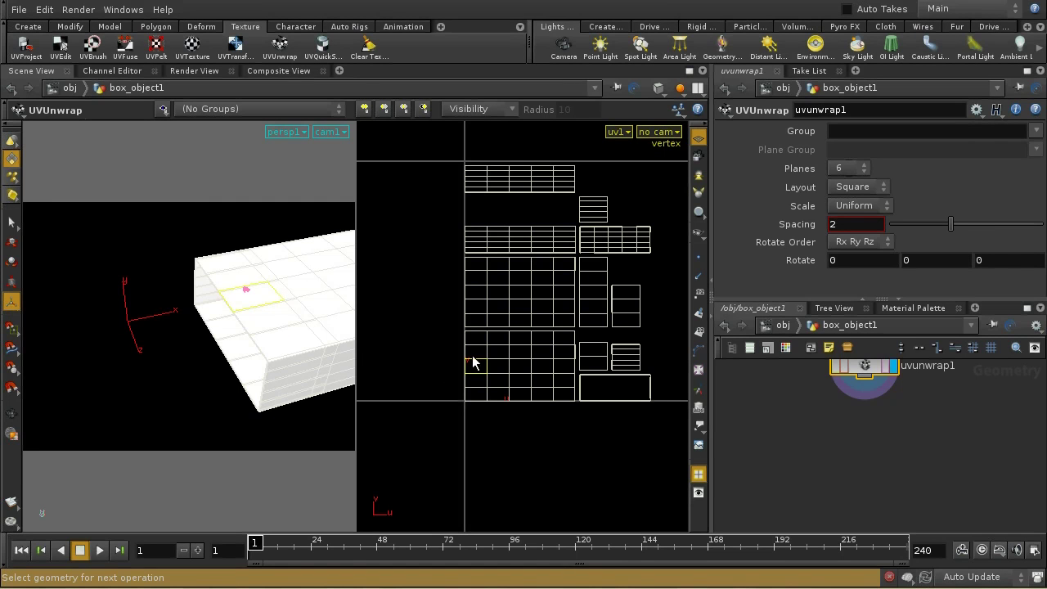
click(296, 295)
click(265, 289)
click(272, 324)
click(278, 337)
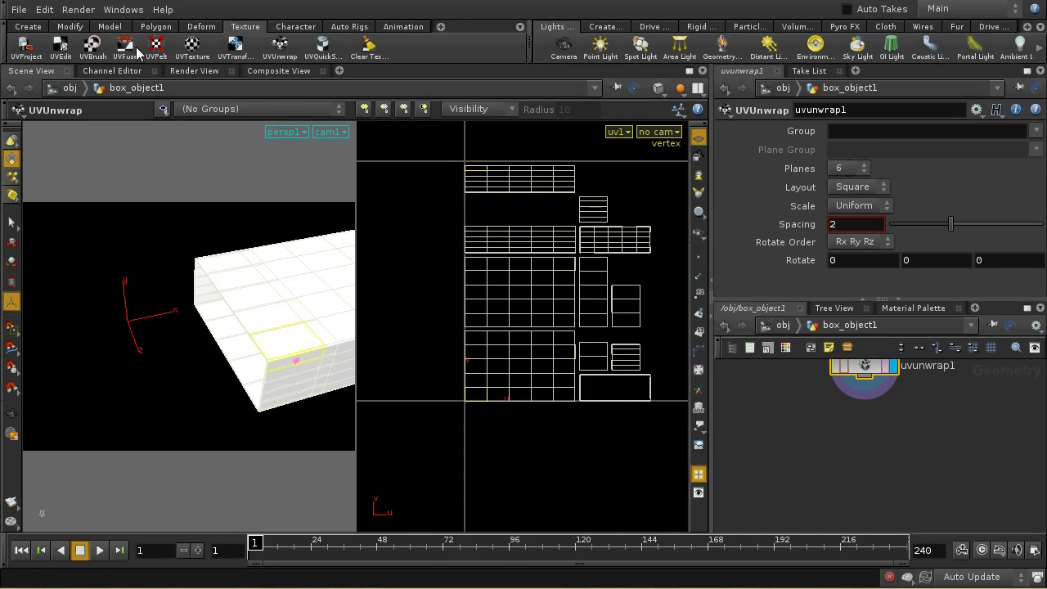
- Use UVEdit to move the front side's UV island about -0.98 in V, directly beneath the upper face's island
click(60, 48)
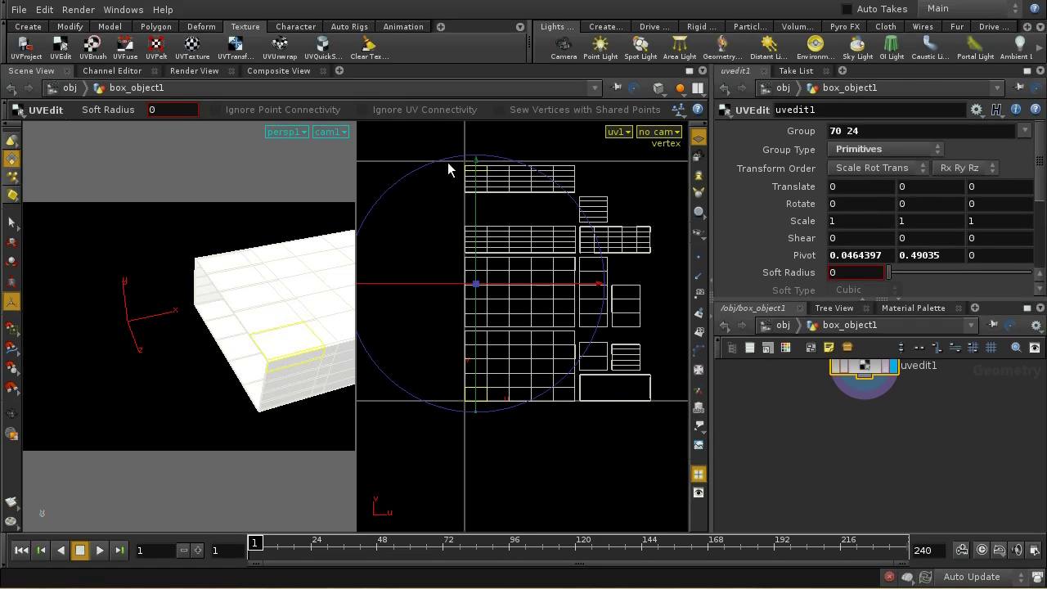
drag(444, 137, 573, 214)
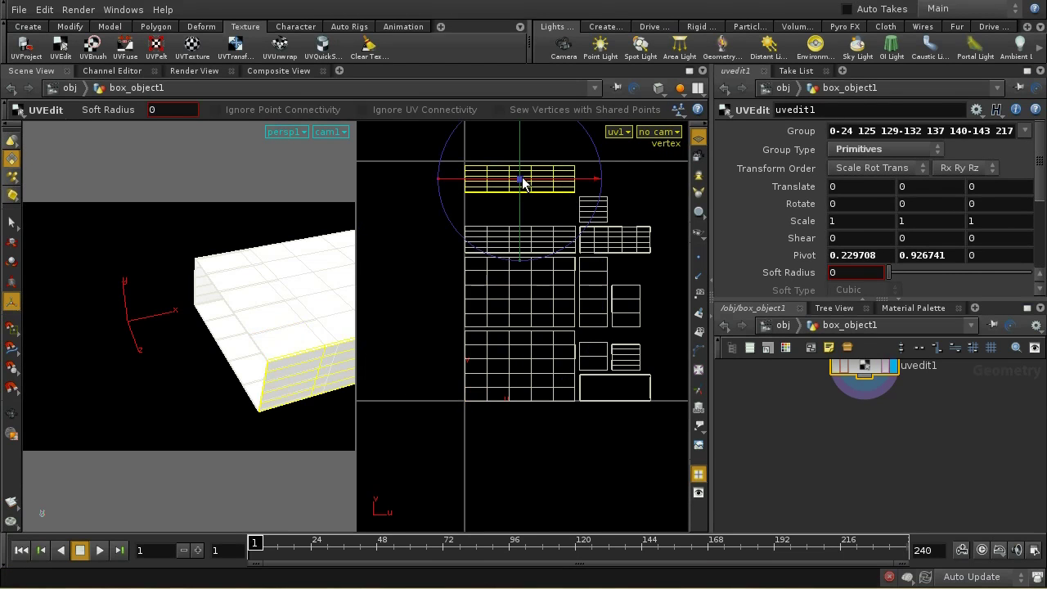
drag(520, 178, 523, 425)
key(Escape)
right_drag(622, 474, 659, 460)
right_drag(673, 497, 680, 464)
key(Return)
drag(490, 461, 483, 451)
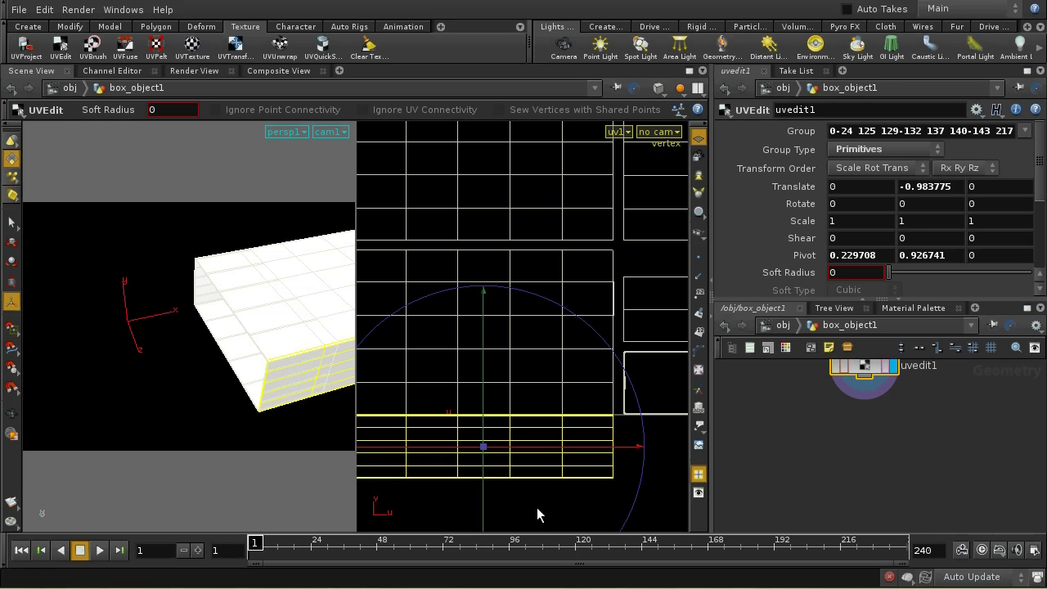
- Fuse the UV vertices along the seam between the upper-face and front-side islands using UVFuse with a distance of 0.021
key(5)
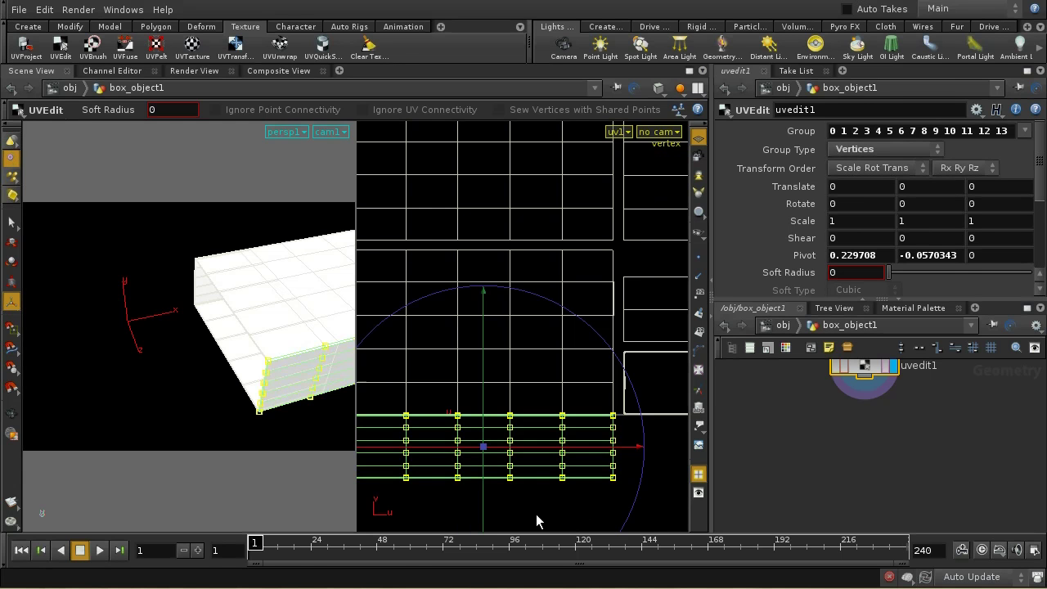
key(Escape)
drag(533, 512, 594, 385)
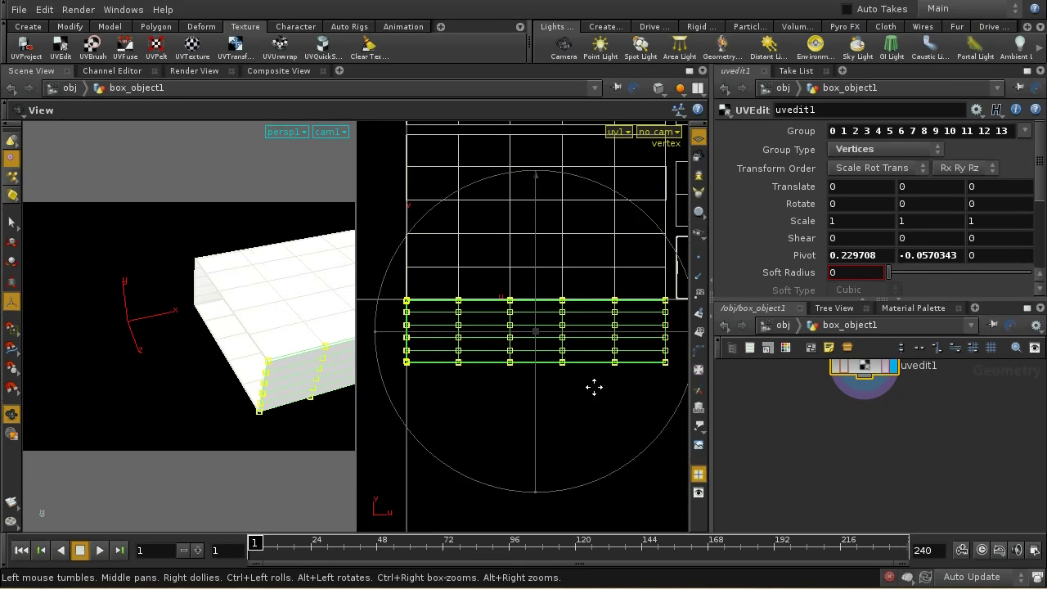
key(Return)
drag(391, 289, 671, 309)
key(Return)
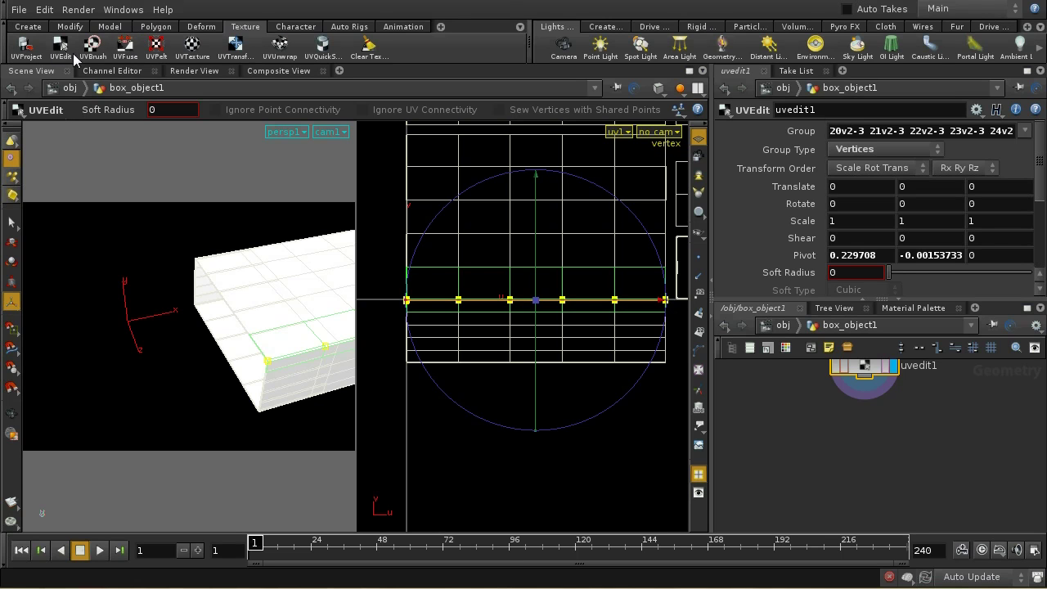
click(129, 59)
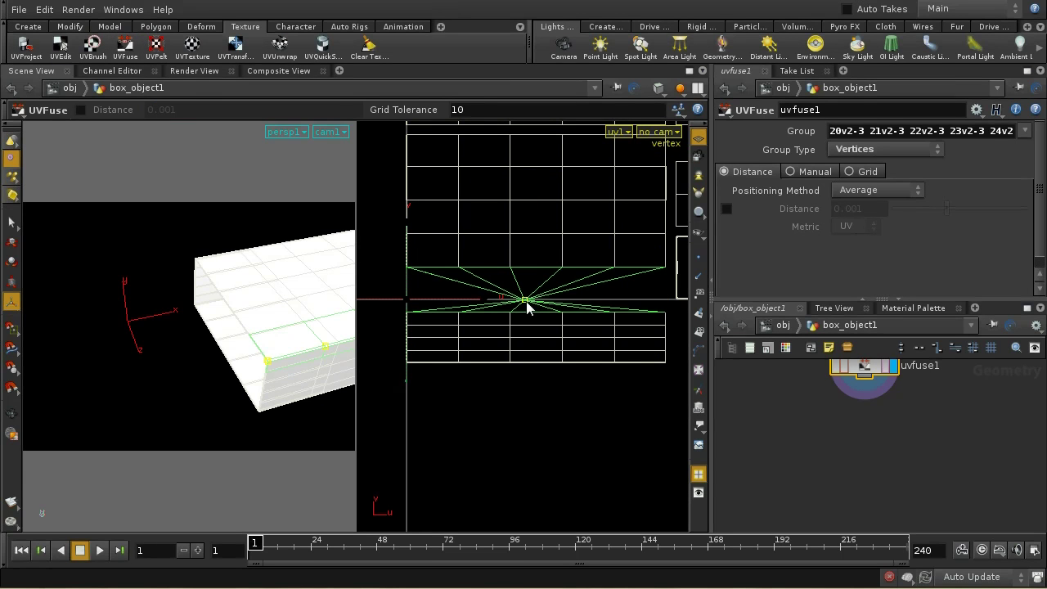
click(726, 209)
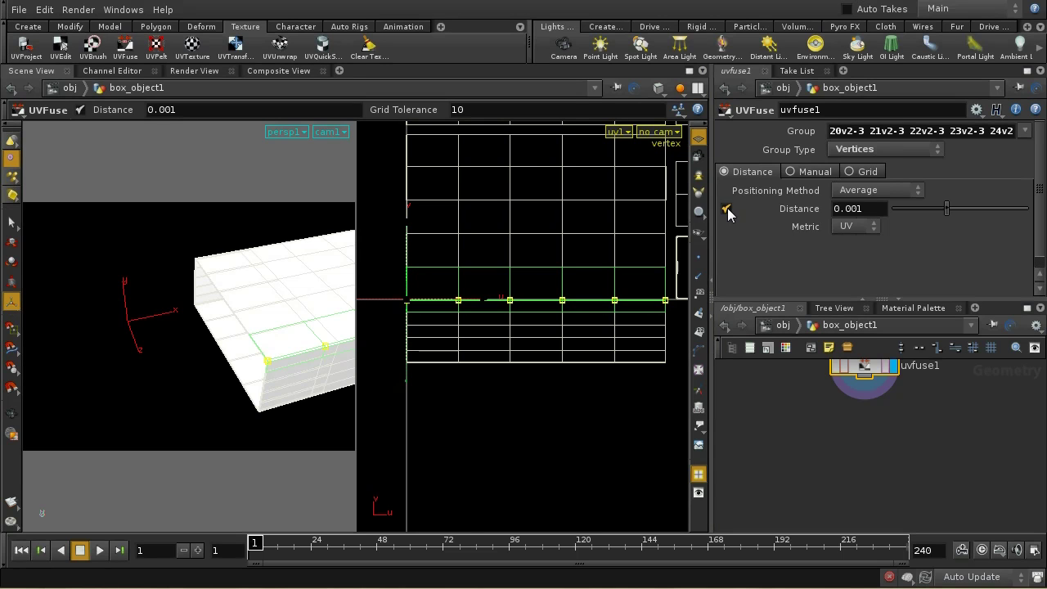
middle_drag(869, 215, 898, 245)
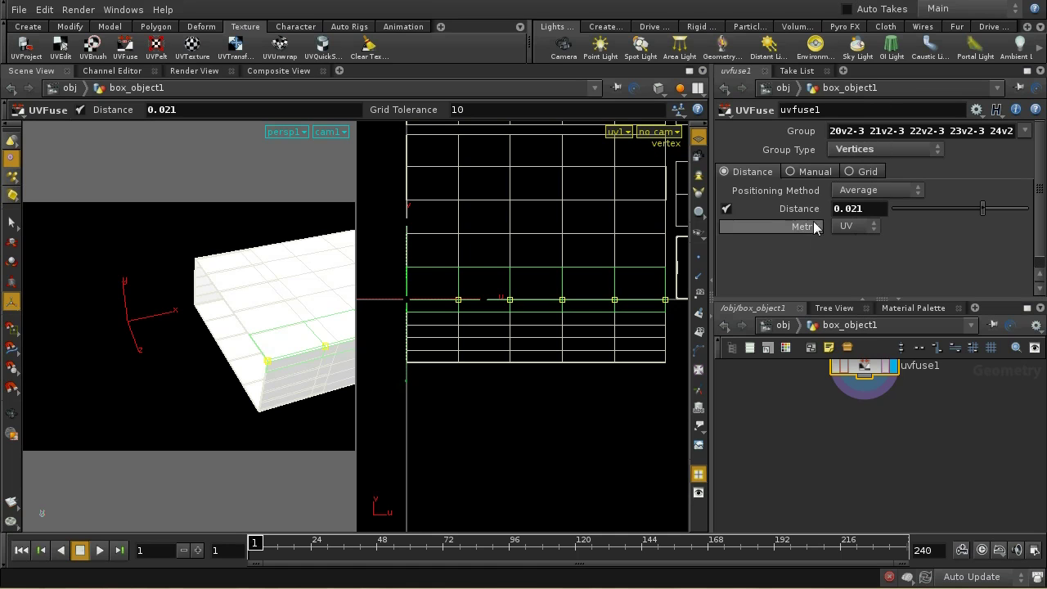
- Append a UVQuickShade node directly below uvfuse1
middle_drag(864, 423, 867, 463)
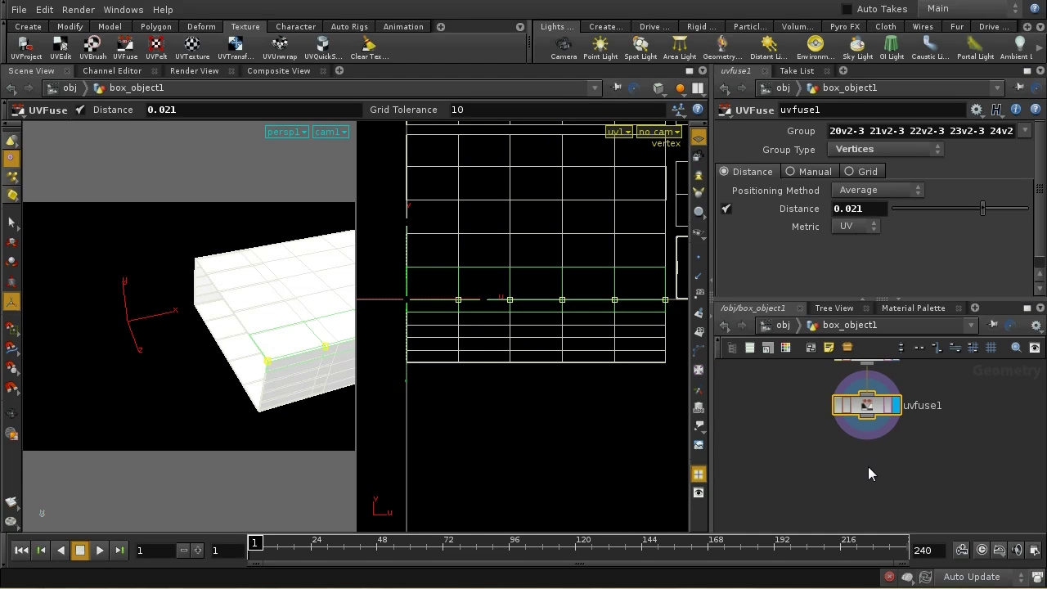
key(Tab)
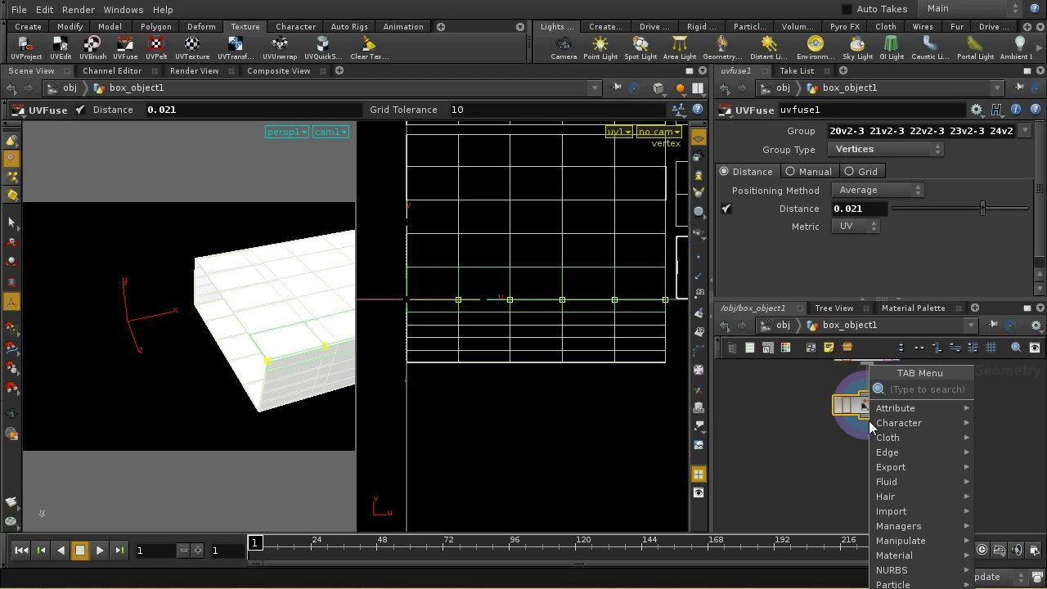
text(uv)
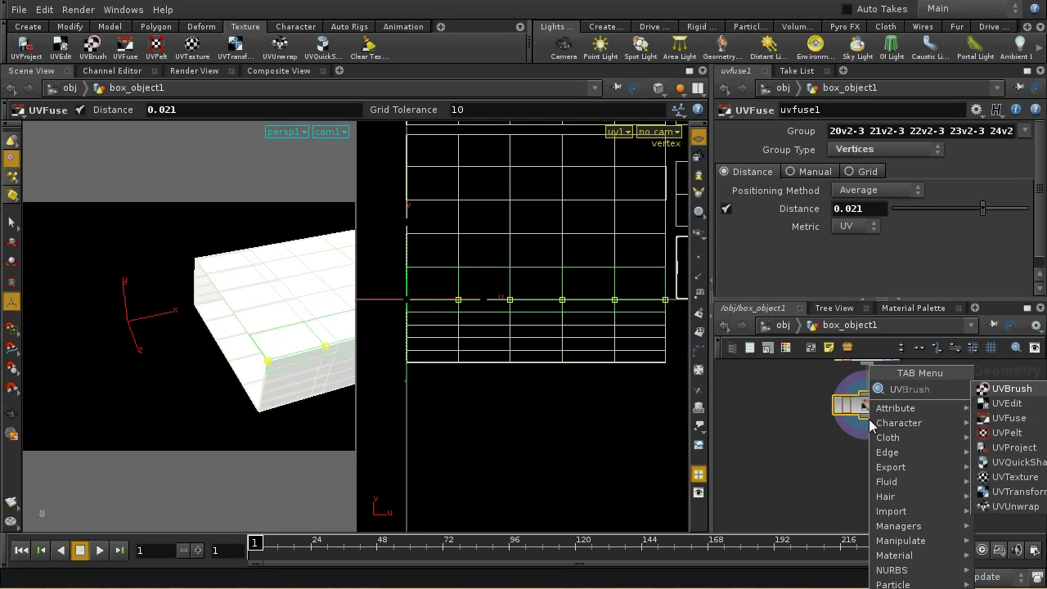
click(1005, 465)
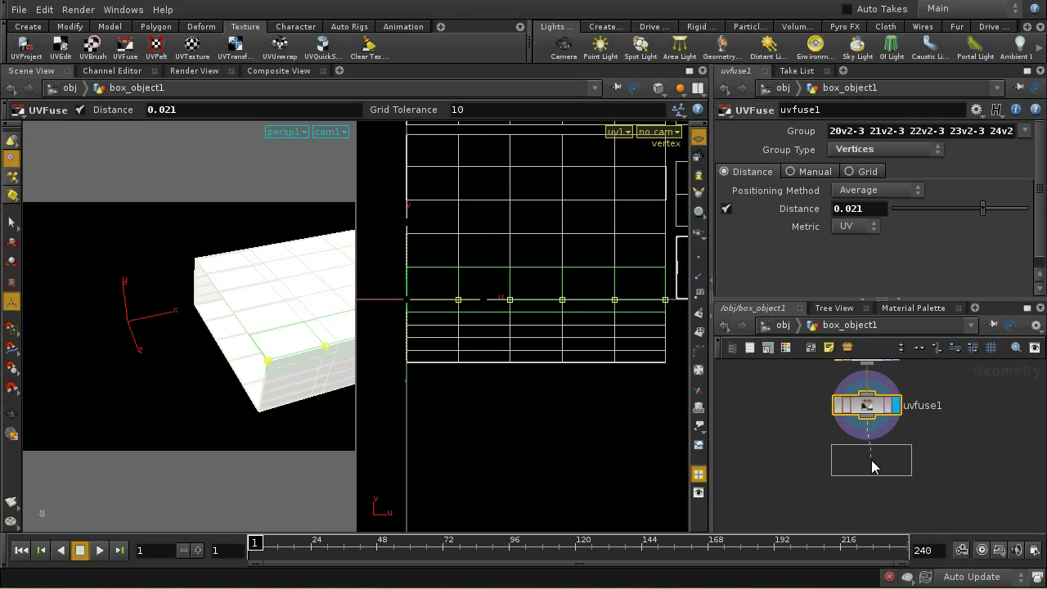
click(869, 460)
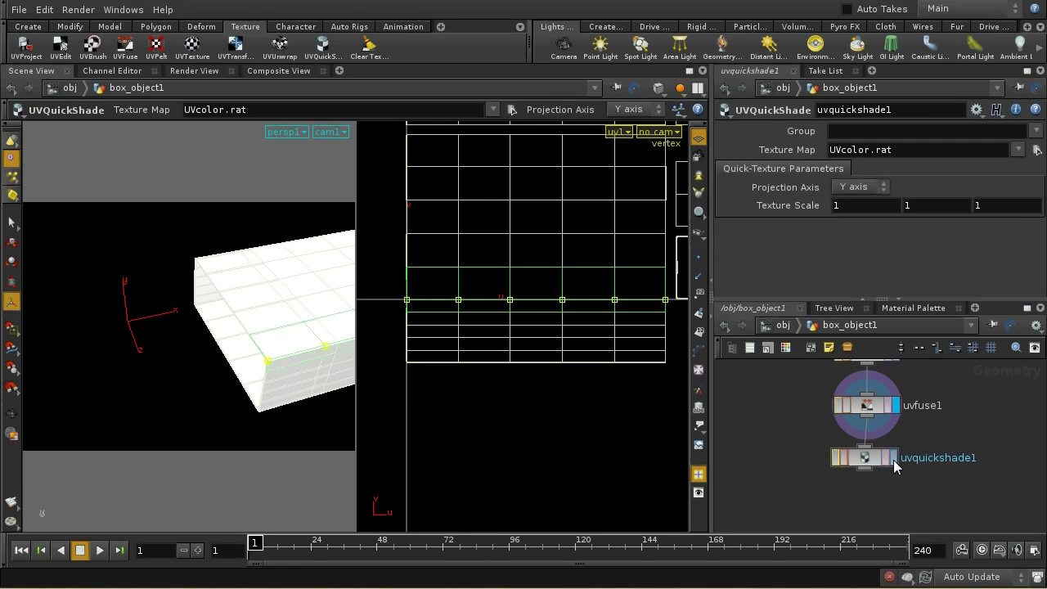
- Display uvquickshade1 and examine how the numbered test texture runs across the seam between the box's upper face and front side
click(872, 462)
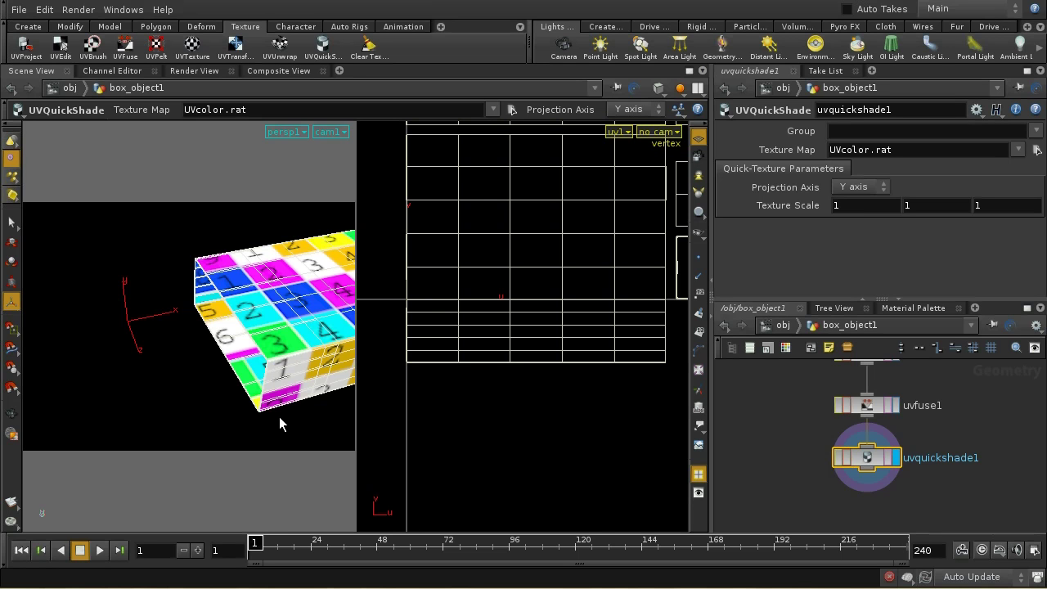
key(Escape)
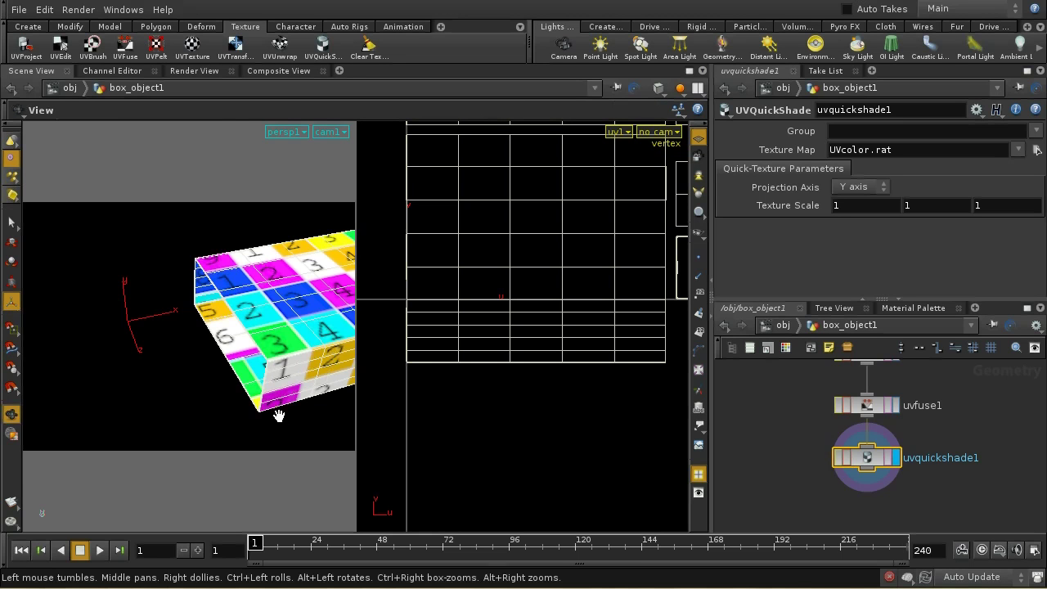
drag(279, 416, 174, 389)
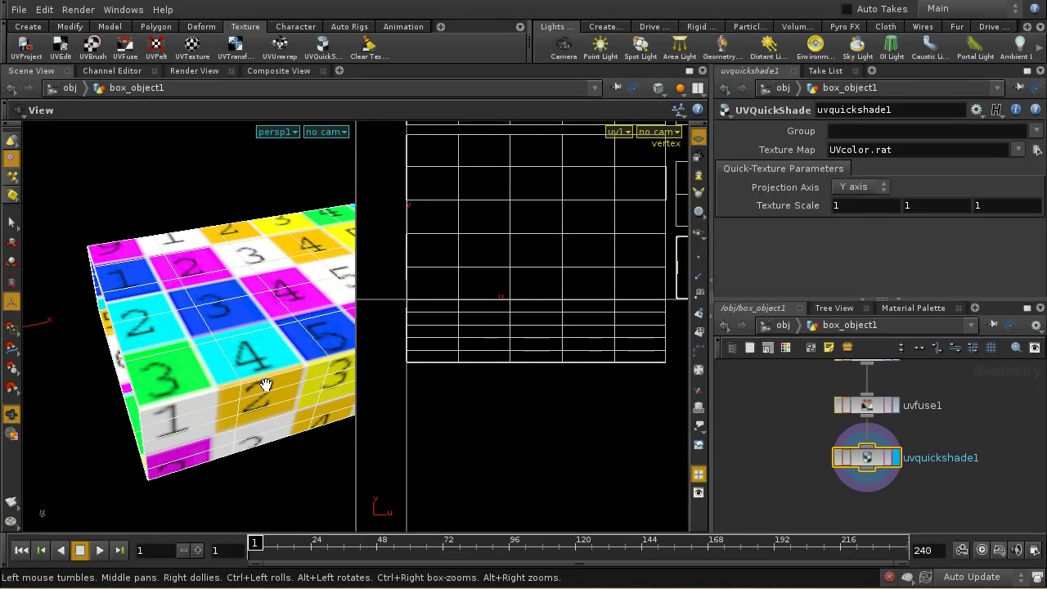
drag(266, 384, 255, 394)
key(Return)
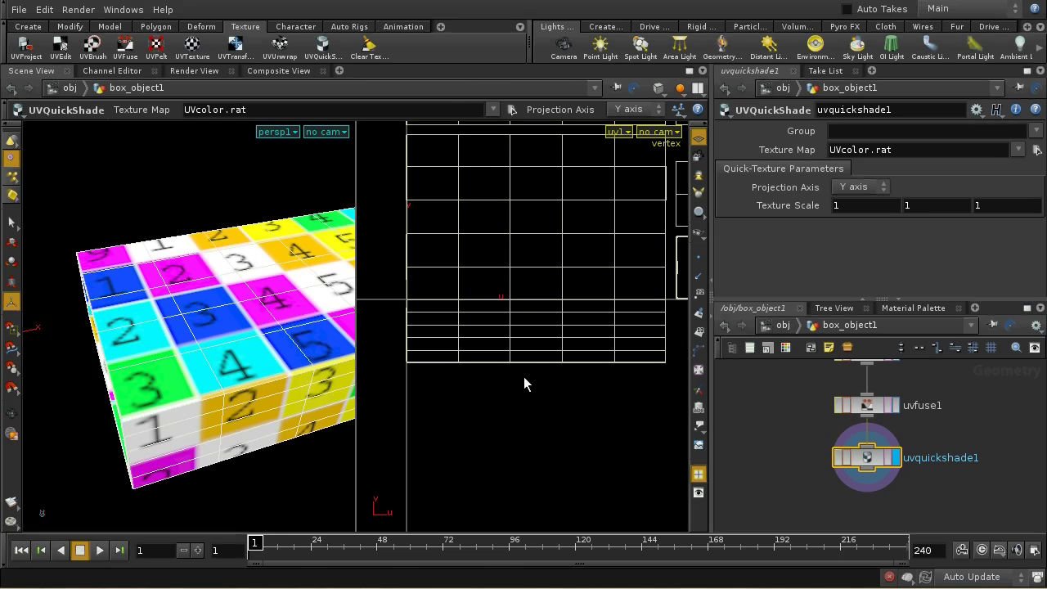
key(Escape)
scroll(523, 434, down, 5)
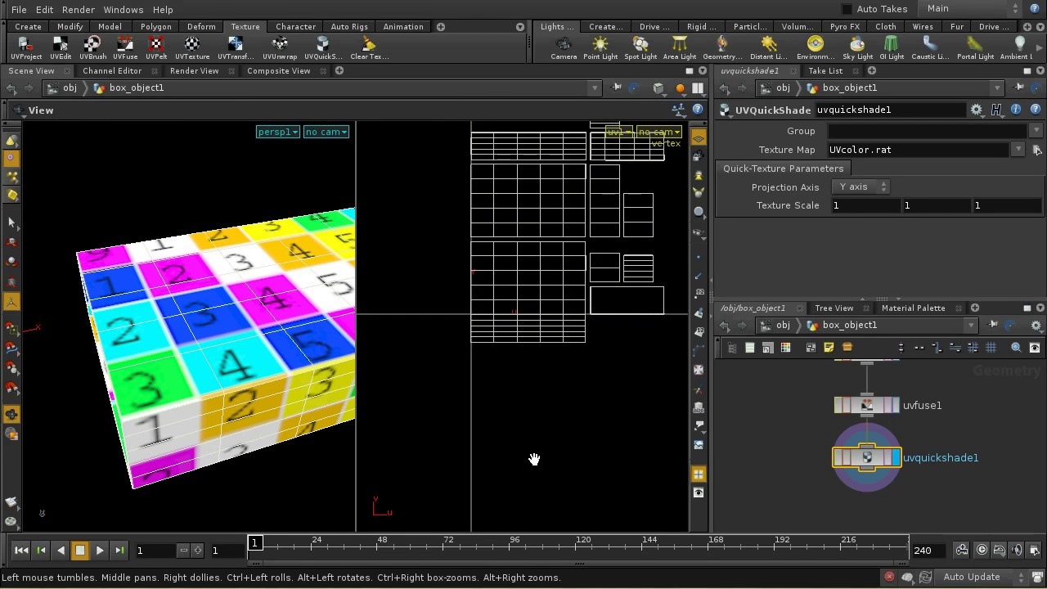
key(Return)
scroll(966, 403, up, 2)
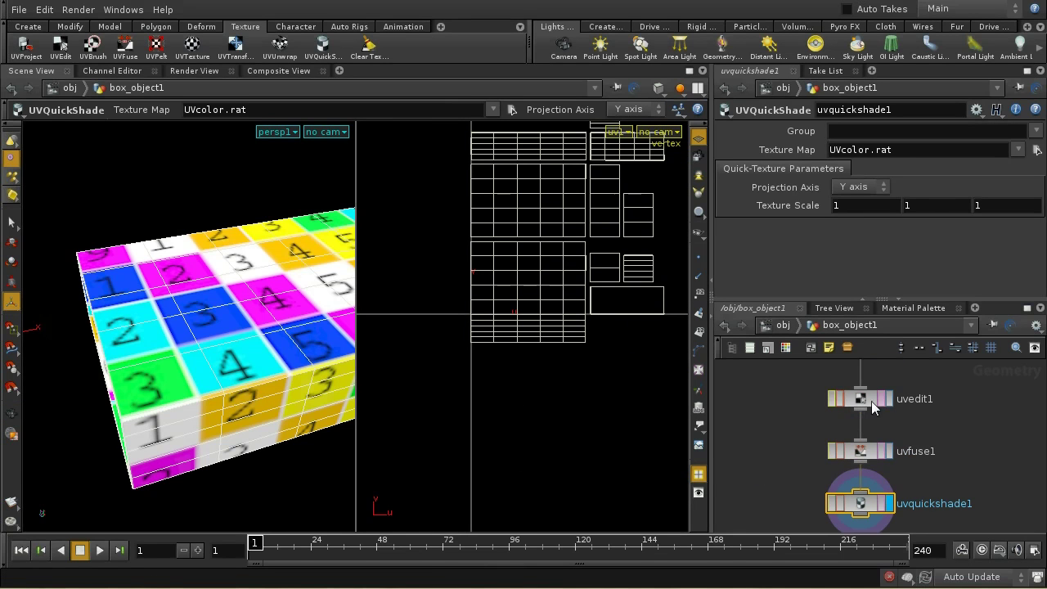
- Move uvquickshade1 further below uvfuse1 in the network and make uvfuse1 the displayed node
click(867, 405)
key(Delete)
drag(867, 434, 857, 483)
click(885, 384)
click(858, 384)
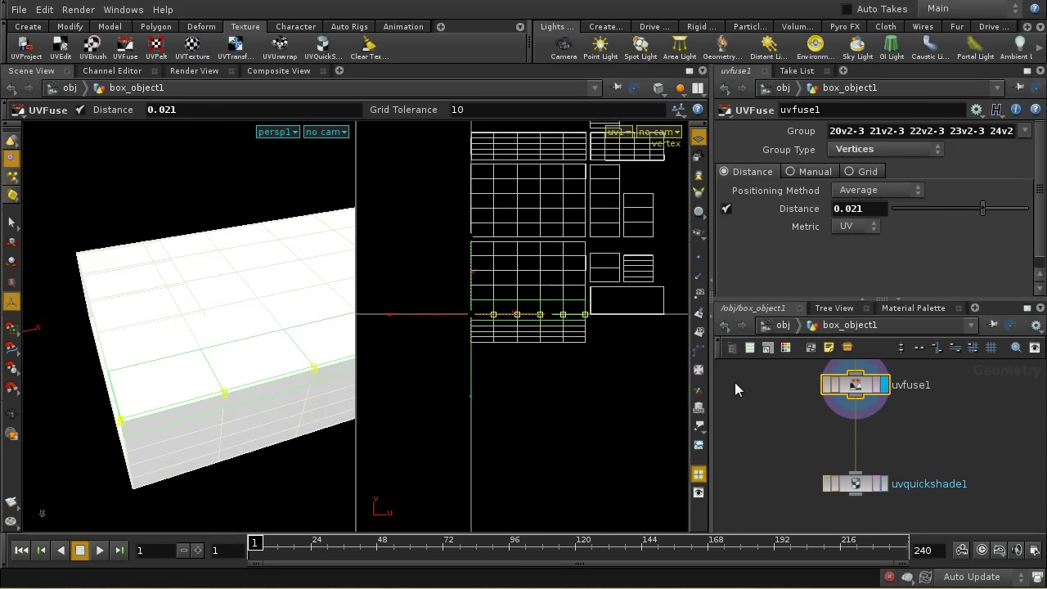
middle_drag(571, 395, 556, 485)
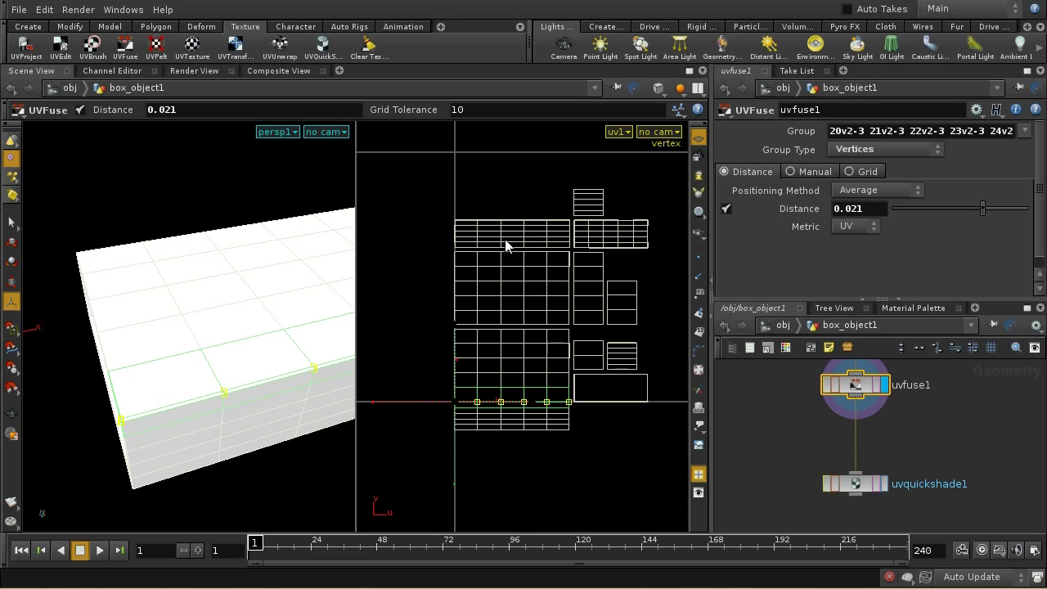
- Switch to primitive selection with Select Connected Geometry enabled and select the wide, narrow-rowed UV island above the two large islands
right_click(11, 162)
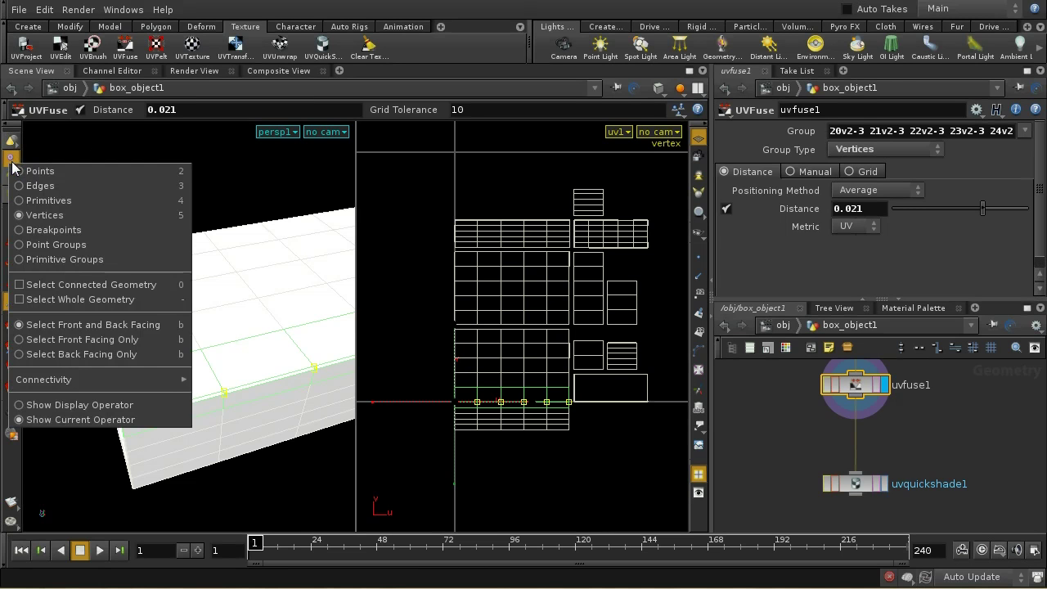
click(33, 201)
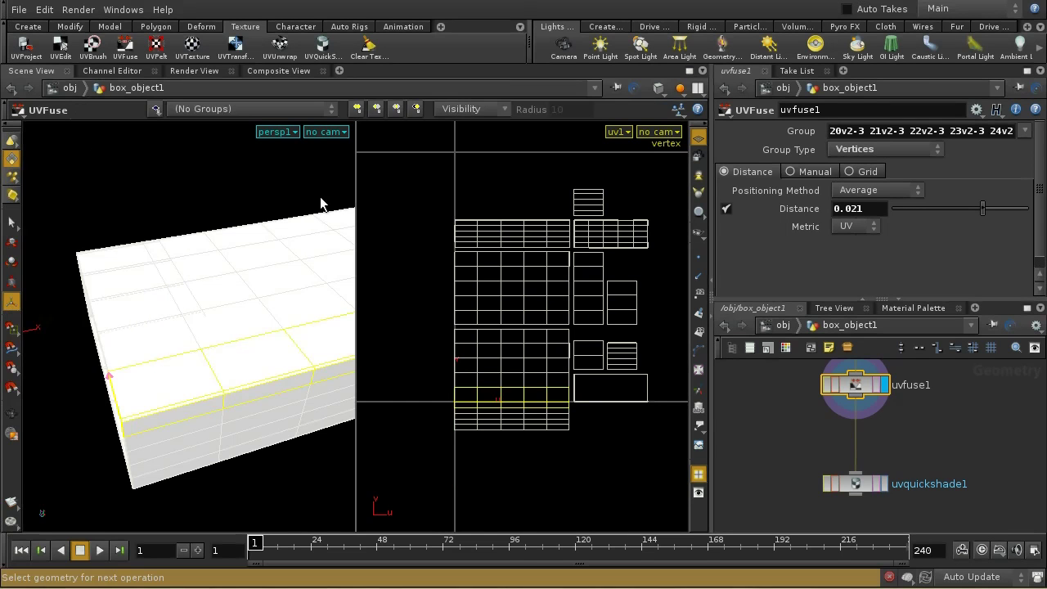
right_click(12, 159)
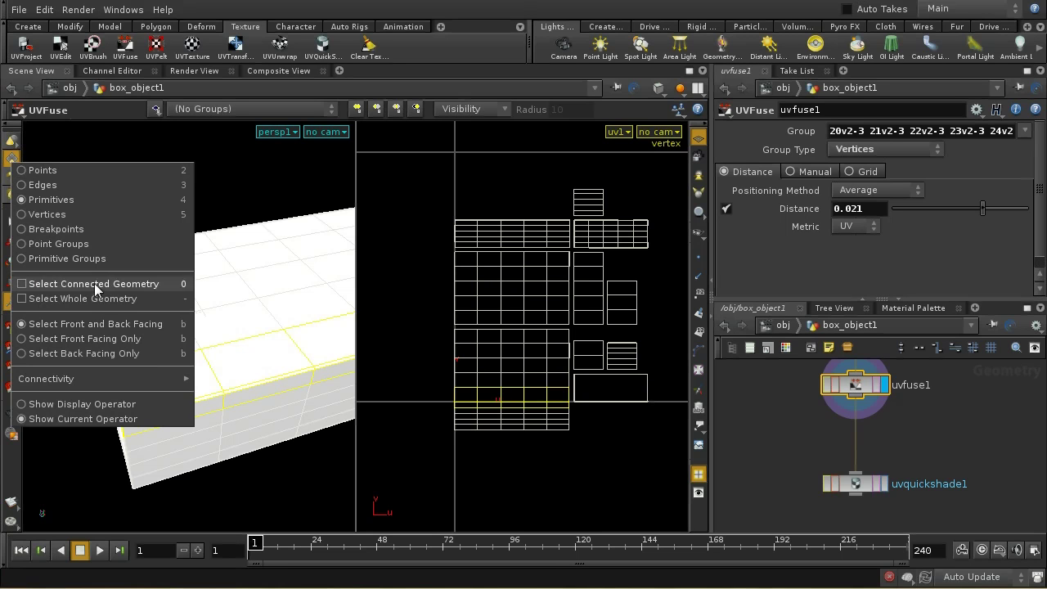
click(93, 284)
right_click(11, 164)
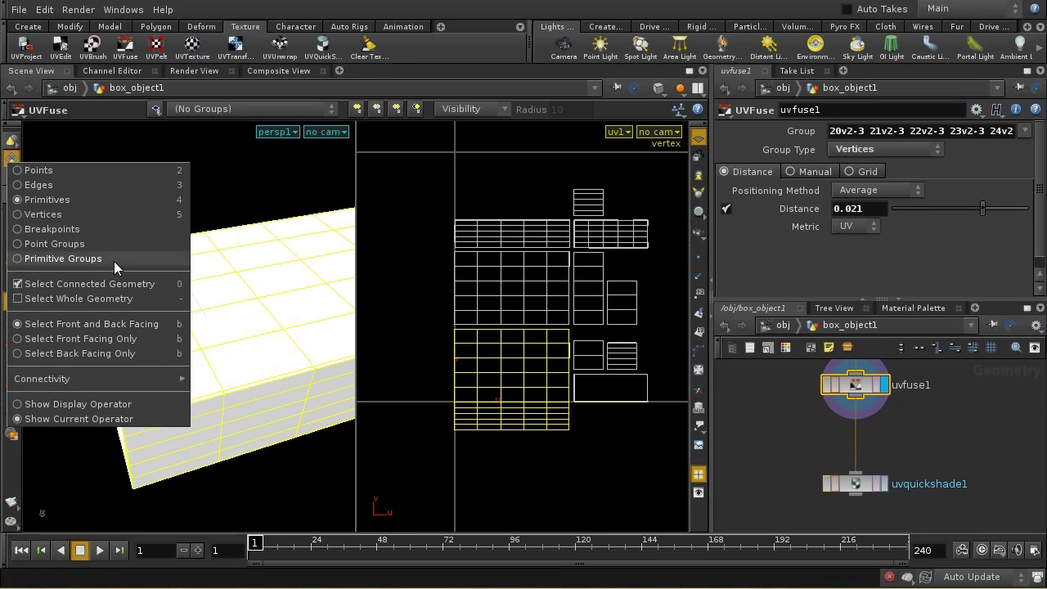
mouse_move(168, 374)
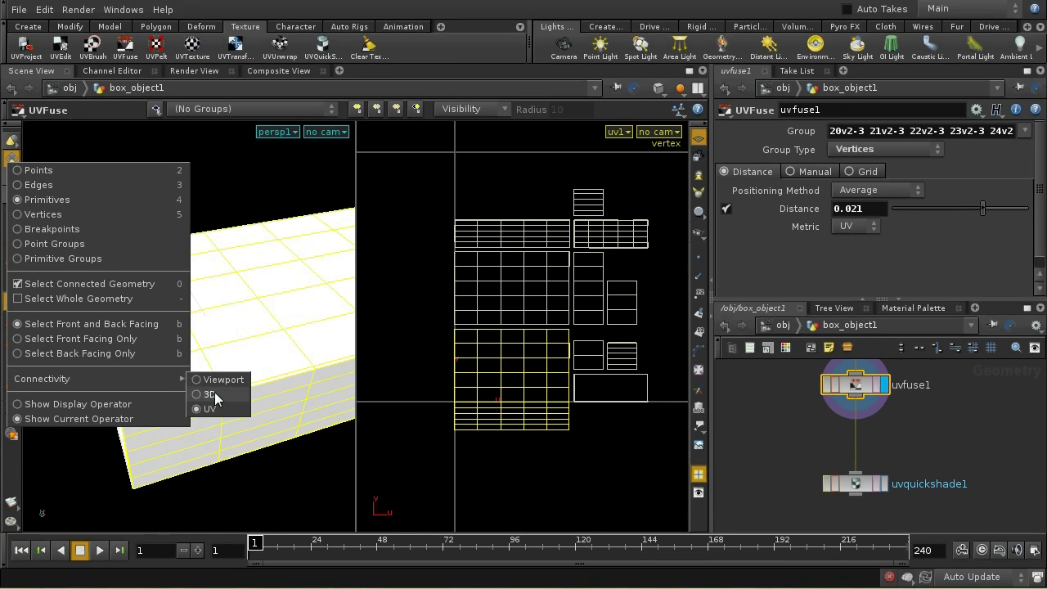
click(514, 238)
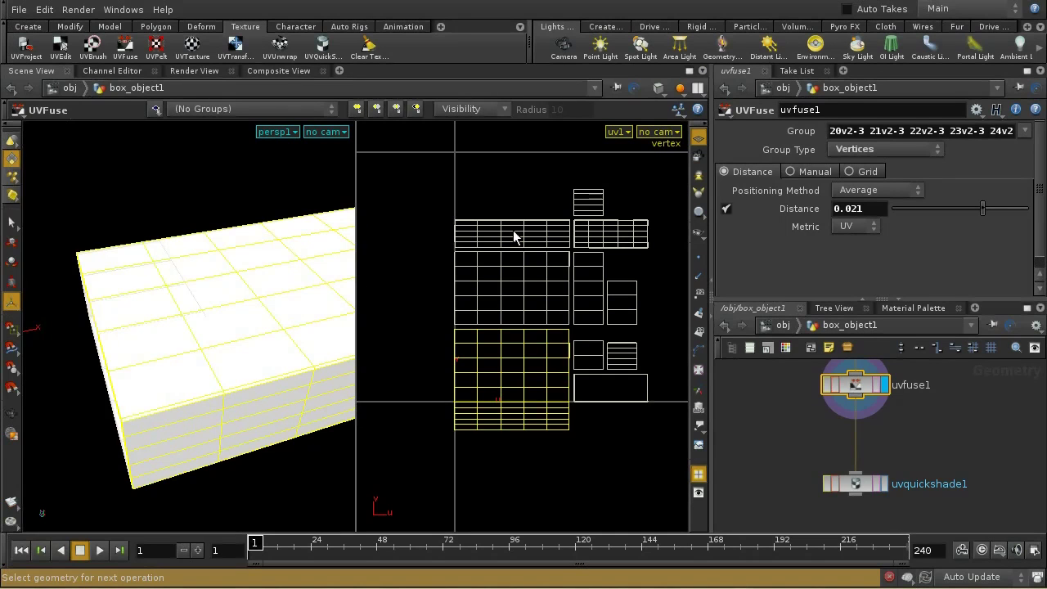
click(514, 238)
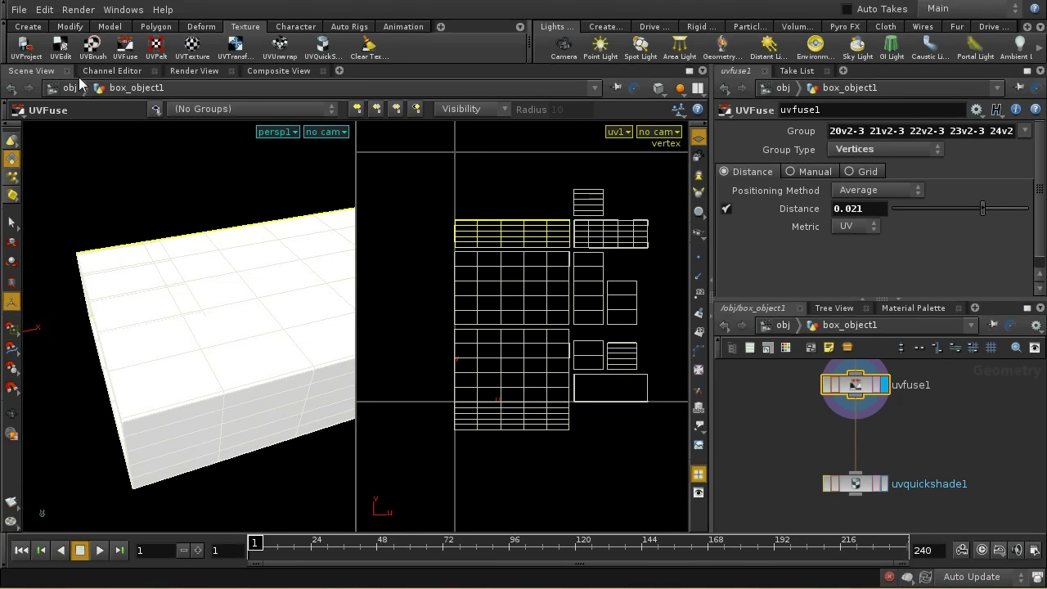
- Use UVEdit to shift the wide, narrow-rowed island and the large unfused island beneath it upward in V
click(61, 47)
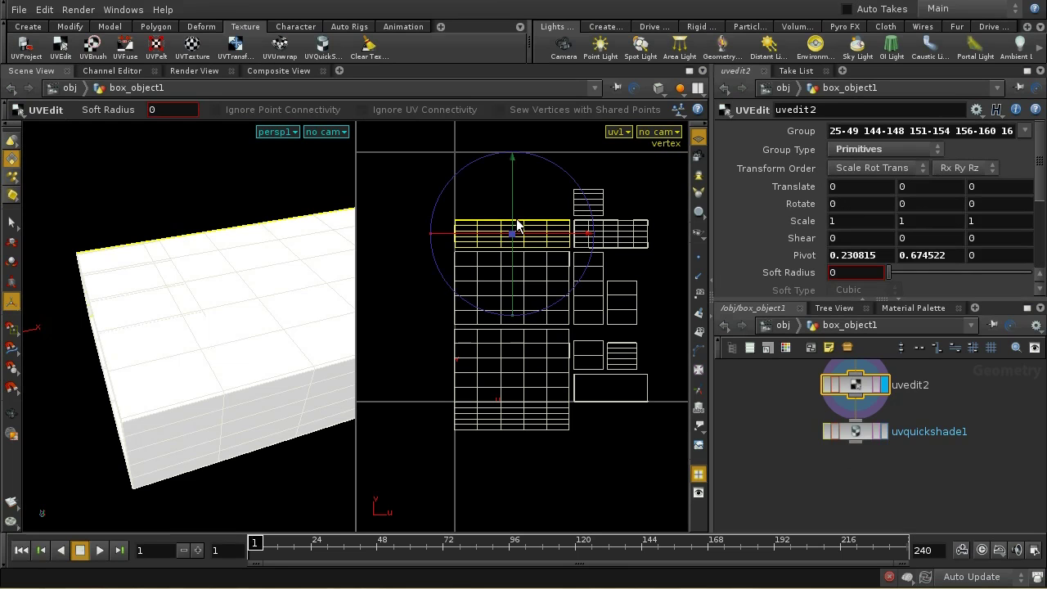
drag(515, 207, 519, 145)
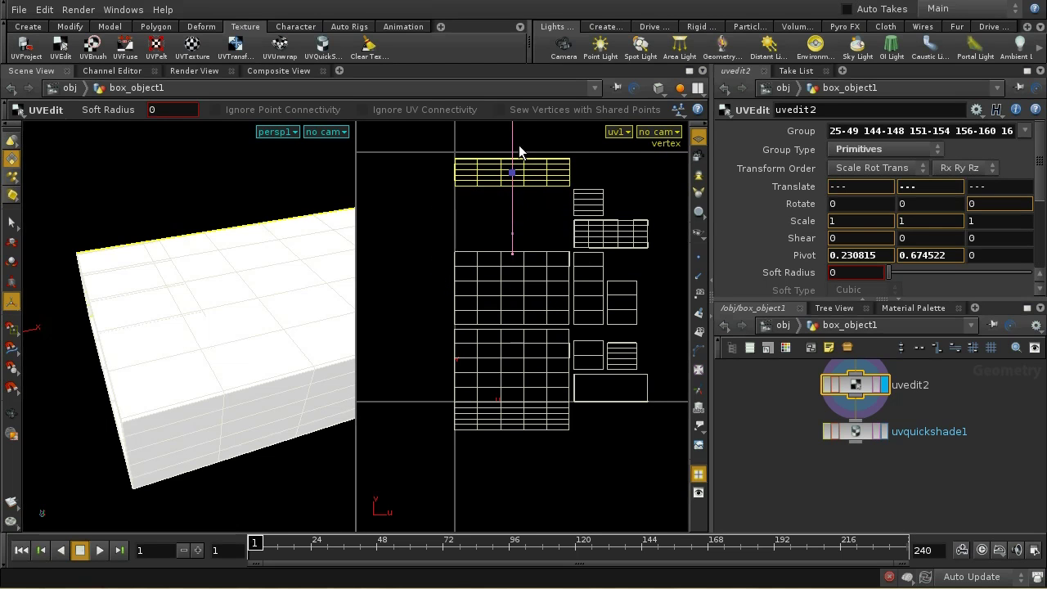
click(506, 307)
drag(519, 254, 516, 198)
- Move the fused upper-face and front-side island about 0.2 in V with the uvquickshade1 test texture displayed on the box
click(515, 364)
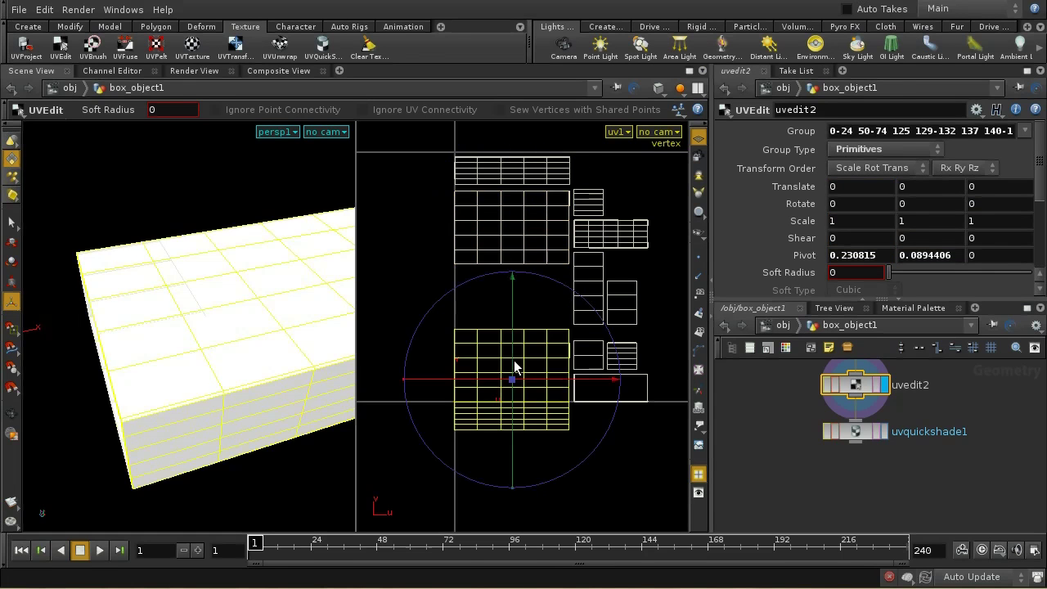
drag(514, 319, 514, 279)
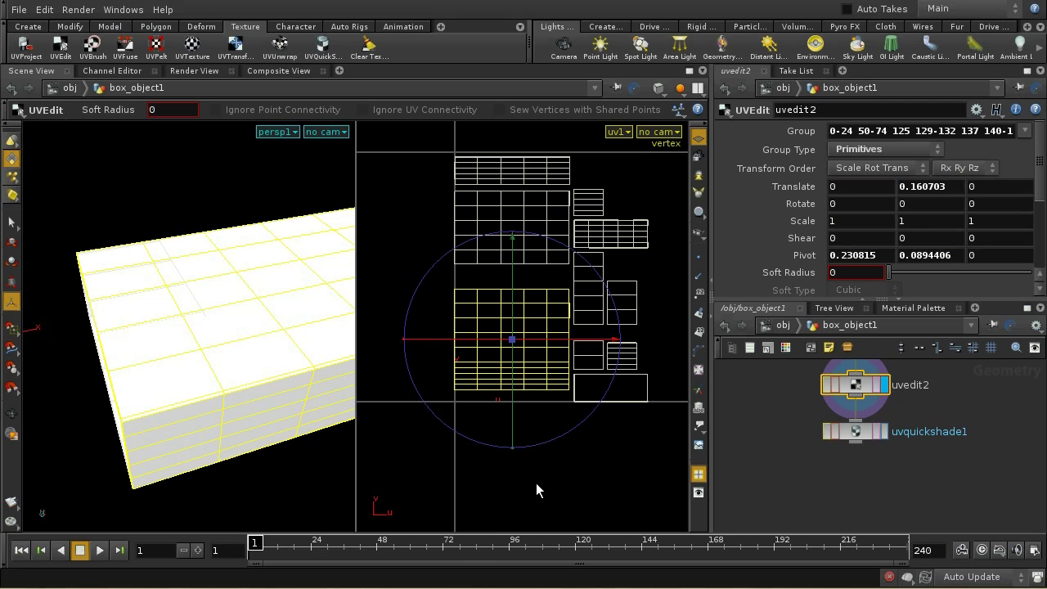
click(884, 431)
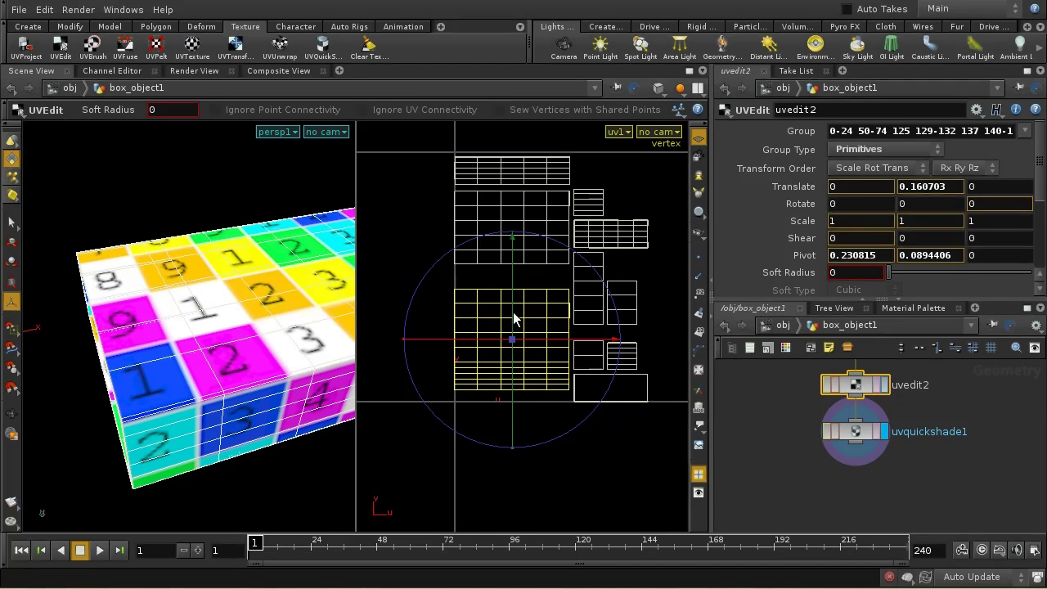
drag(517, 317, 517, 309)
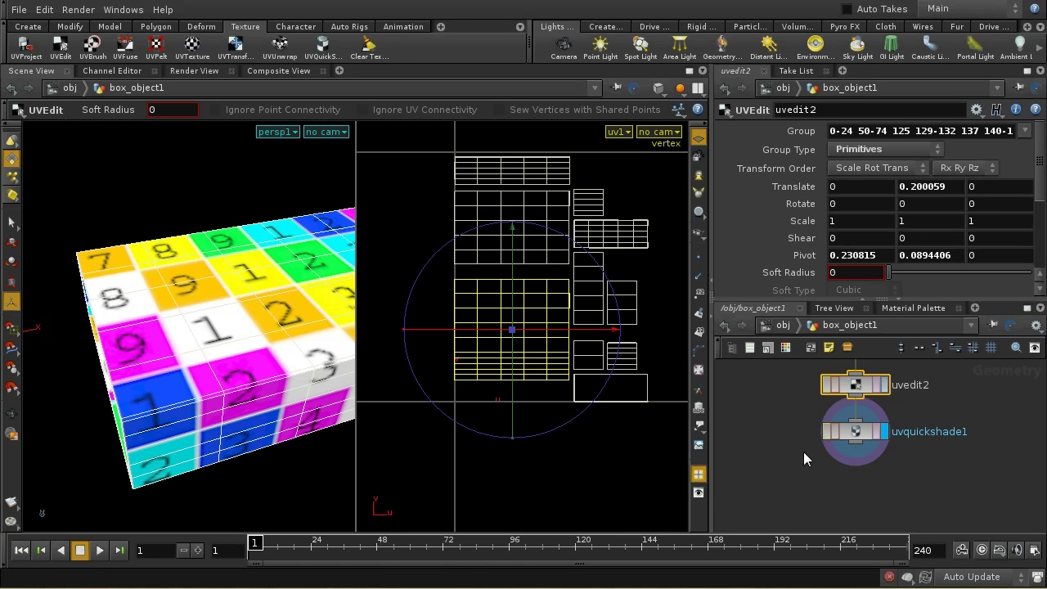
middle_drag(803, 459, 800, 480)
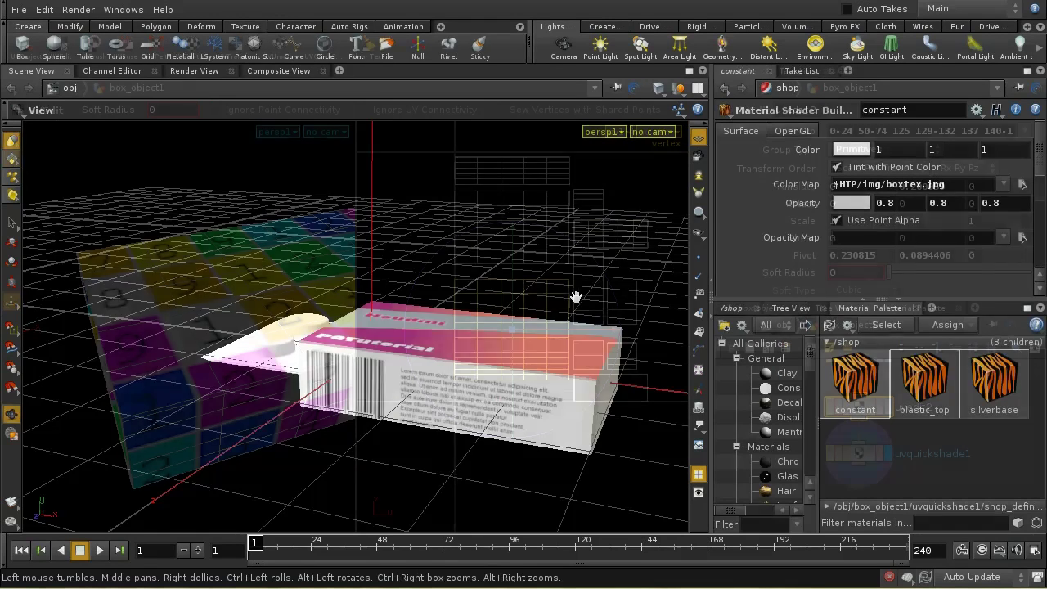
- Examine the textured box from several angles, checking the artwork on its upper face and the barcode side
mouse_move(533, 264)
right_down()
mouse_move(532, 327)
mouse_move(532, 264)
right_up()
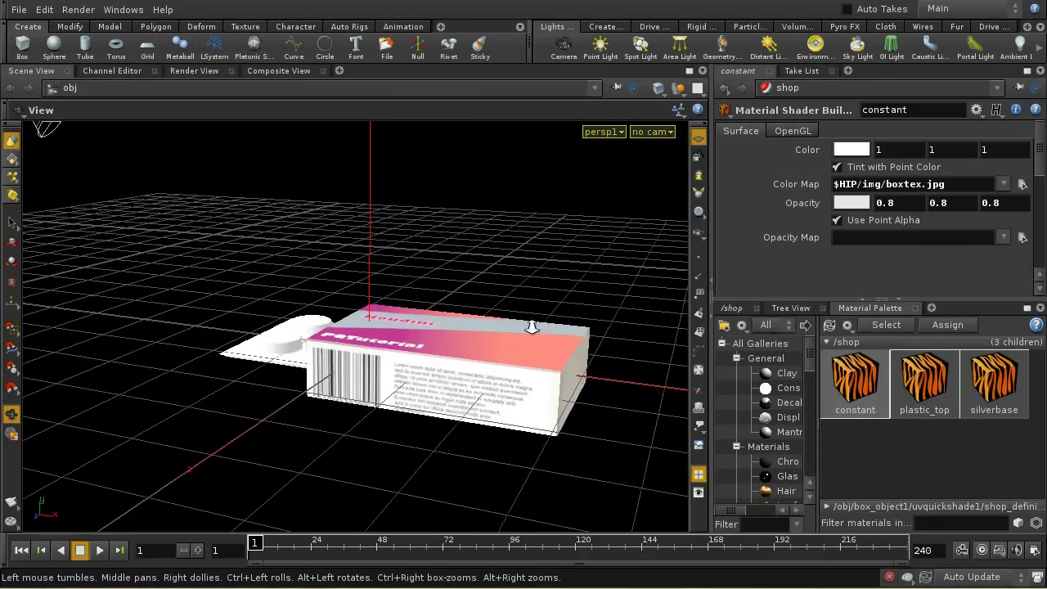
drag(532, 264, 491, 357)
middle_drag(490, 356, 504, 336)
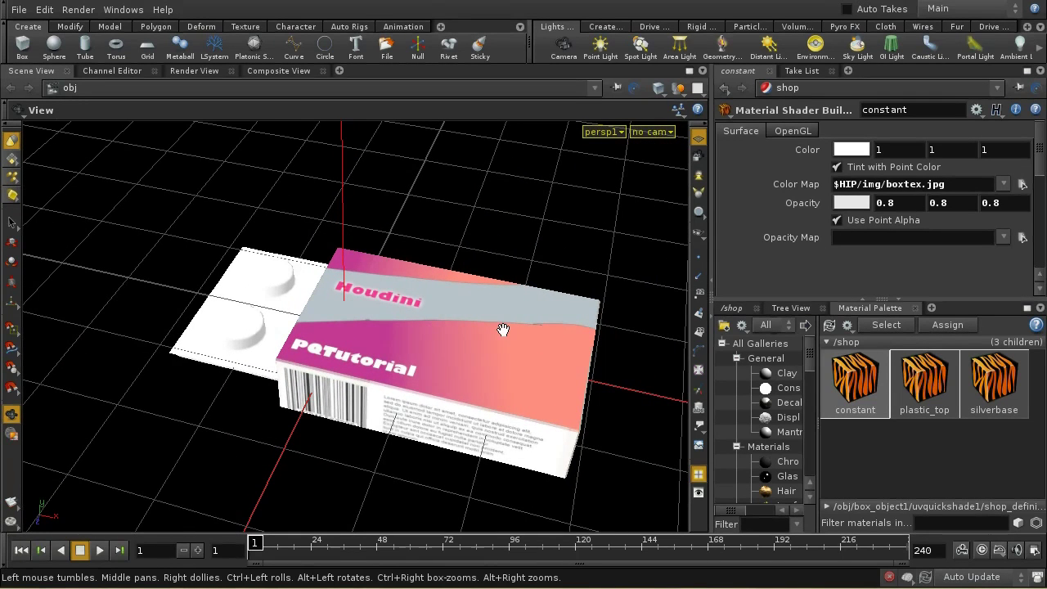
drag(451, 342, 481, 367)
drag(453, 325, 550, 308)
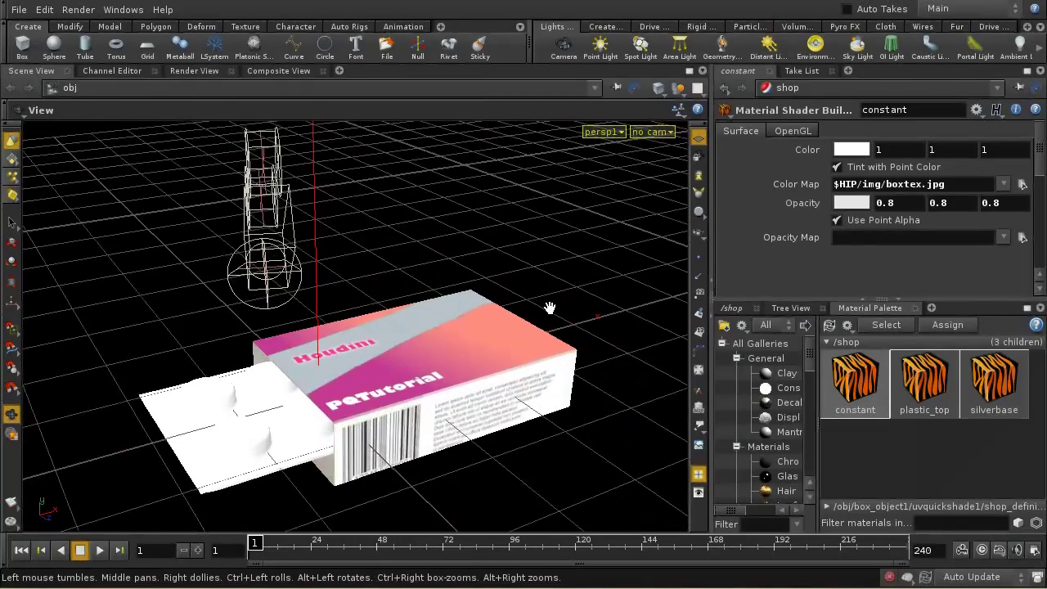
right_drag(405, 381, 408, 282)
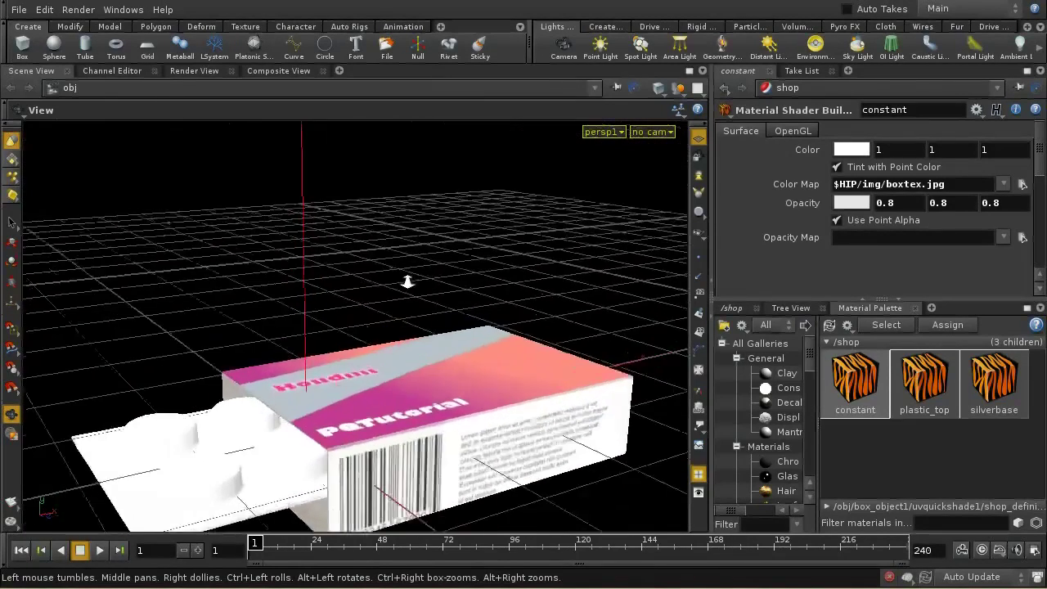
drag(424, 424, 440, 385)
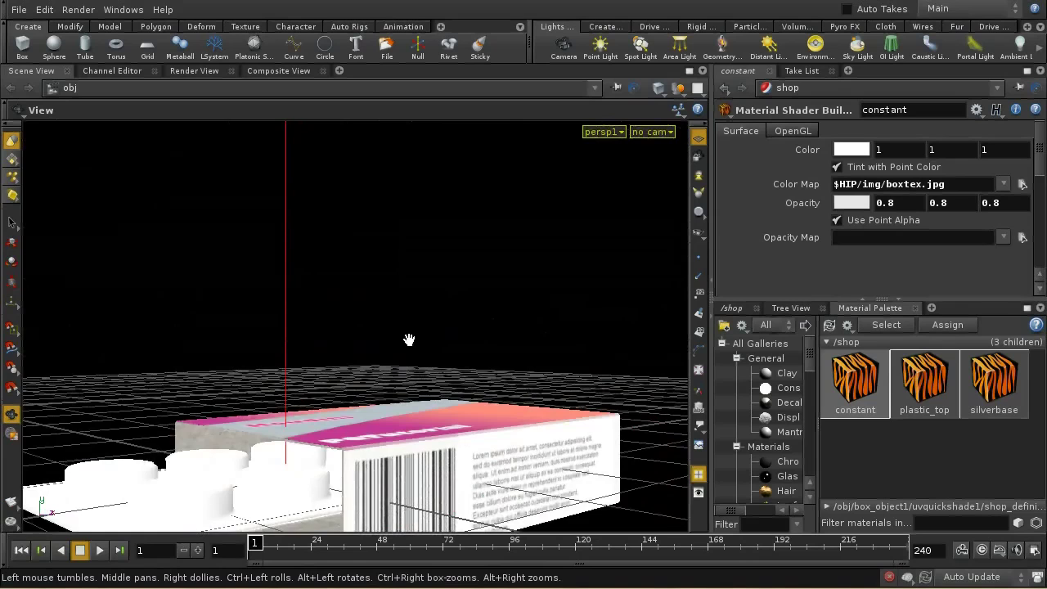
right_drag(409, 339, 349, 472)
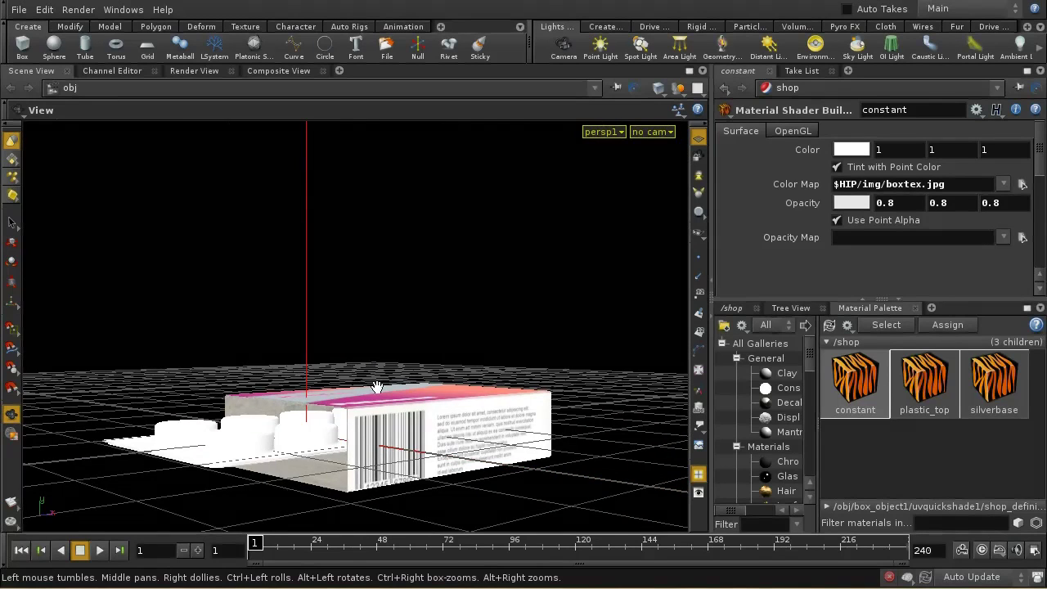
drag(377, 386, 434, 409)
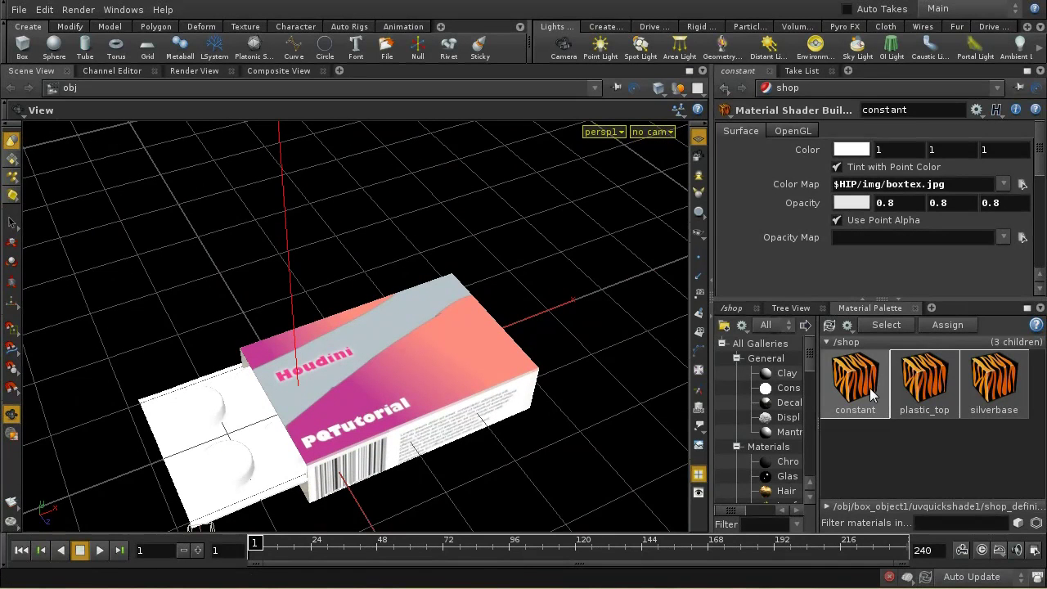
- Create a Mantra Surface material in the scene and use $HIP/img/boxtex.jpg as its base color map
click(793, 432)
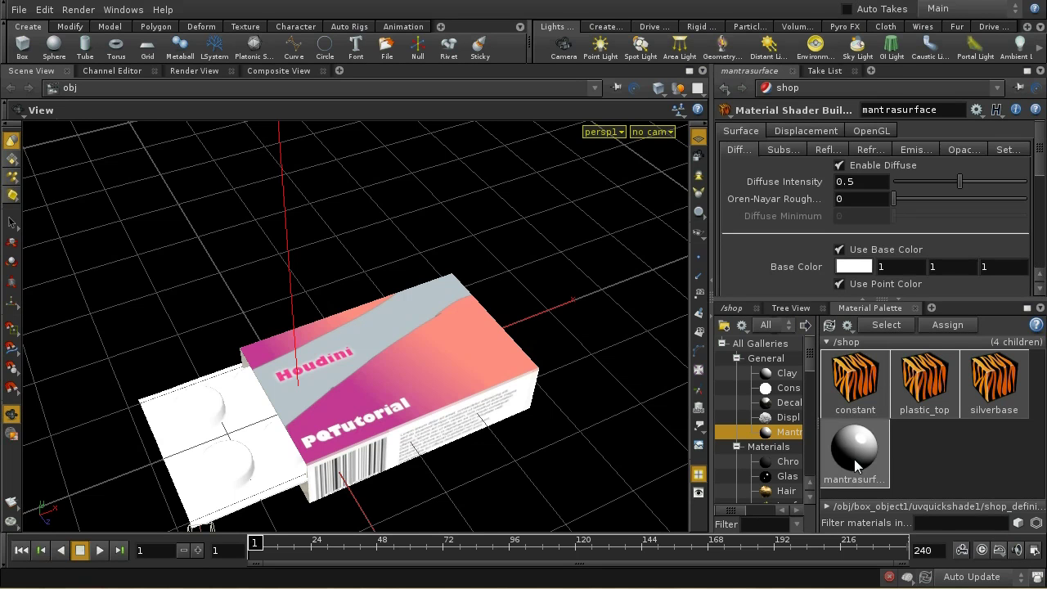
click(210, 73)
click(46, 71)
scroll(941, 208, down, 4)
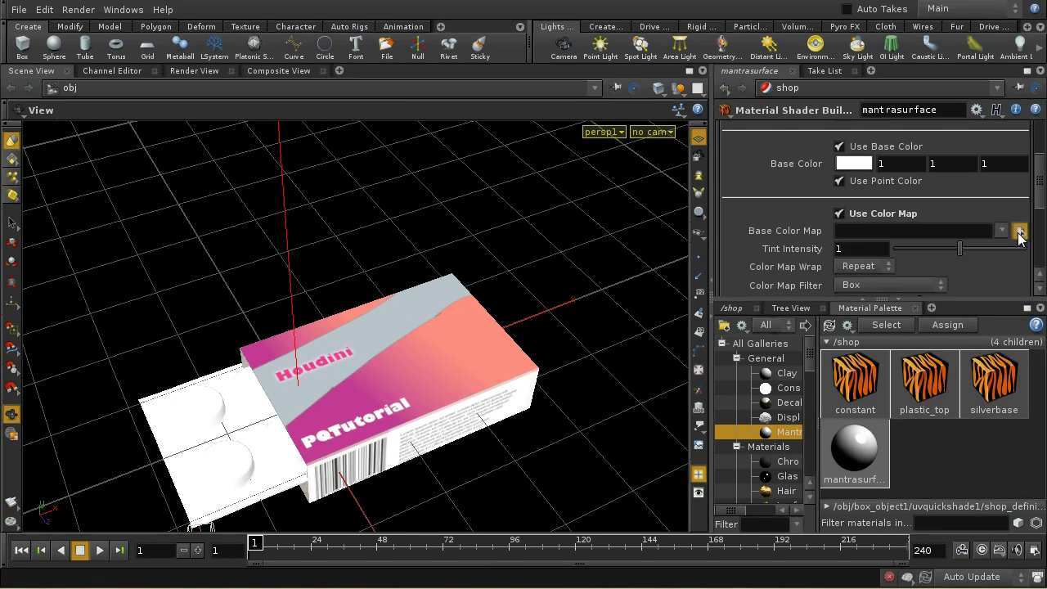
click(1020, 231)
click(821, 137)
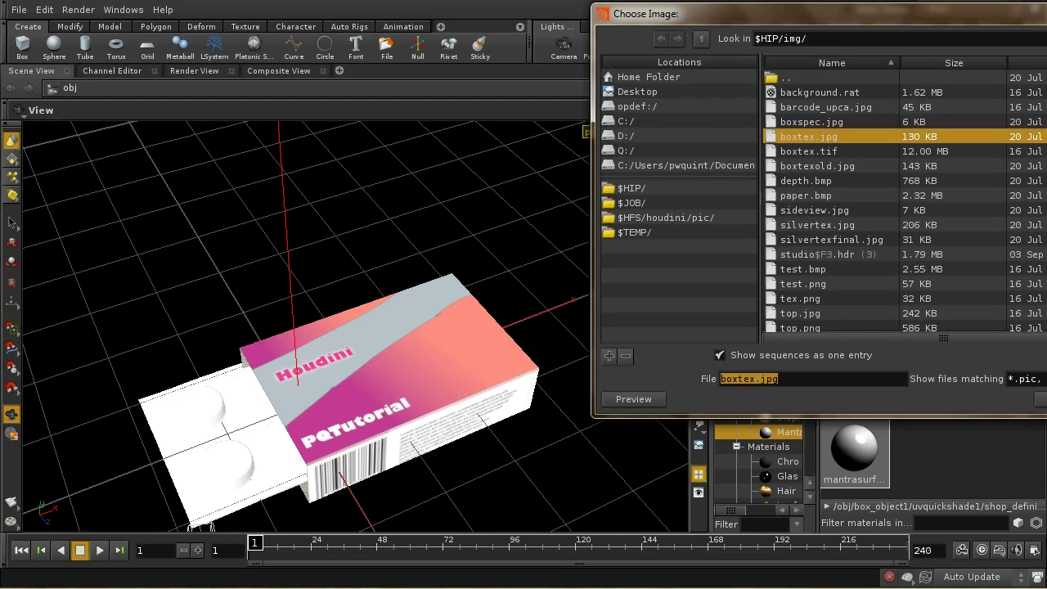
key(Return)
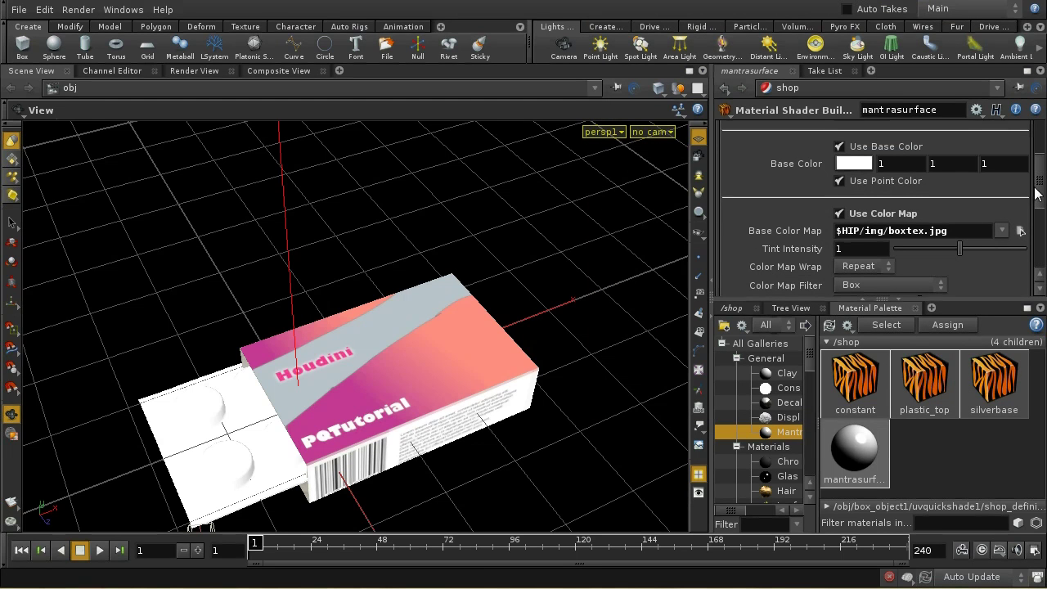
- Set the base reflection's specular intensity to 0.5 and use $HIP/img/boxspec.jpg as its specular map
drag(1038, 195, 1042, 145)
click(828, 149)
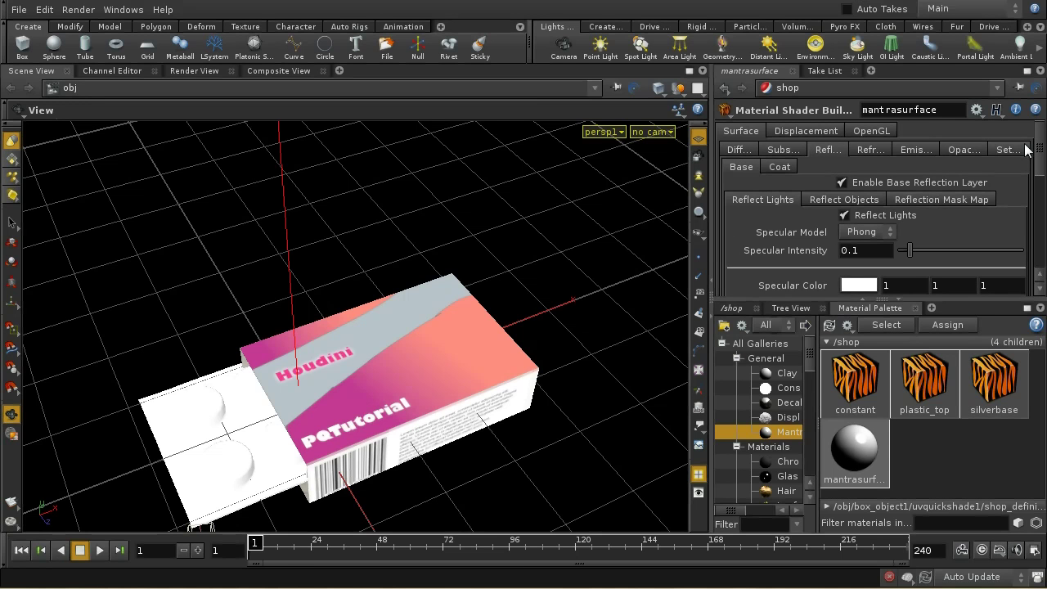
drag(1041, 162, 1041, 182)
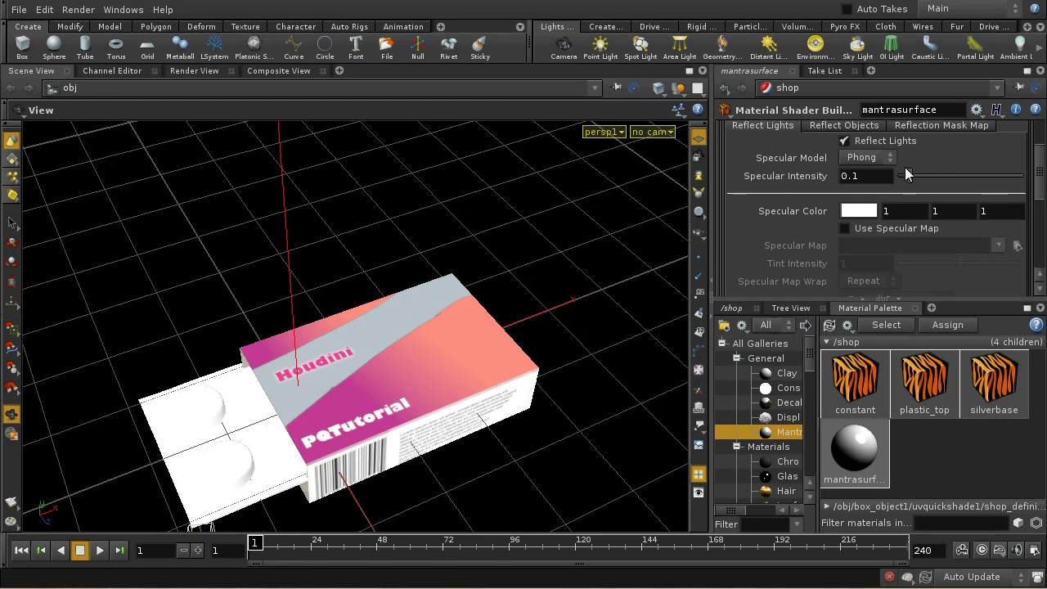
middle_drag(881, 173, 987, 170)
click(926, 228)
click(1017, 245)
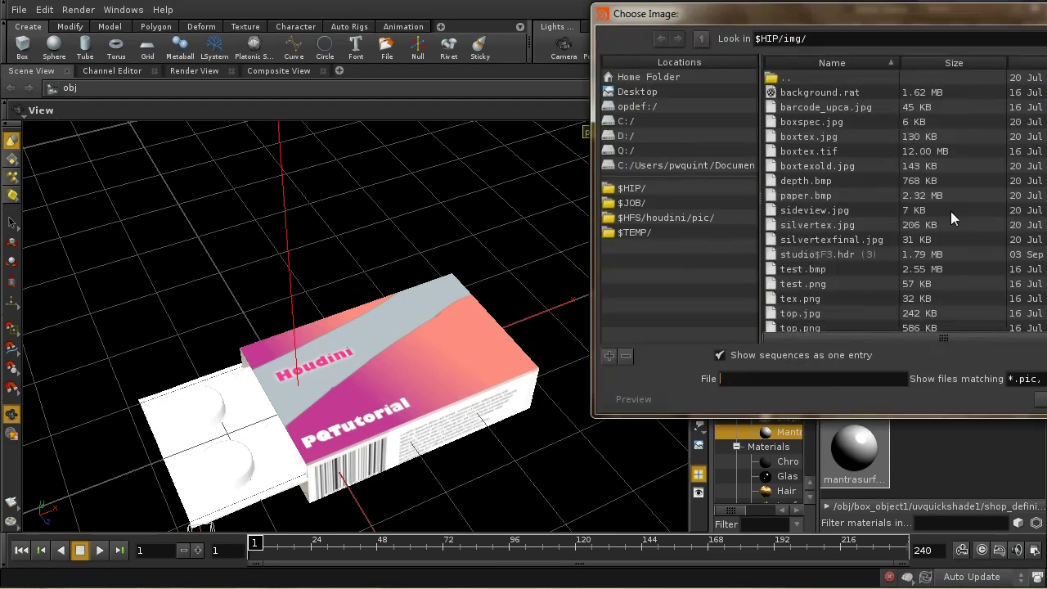
click(840, 126)
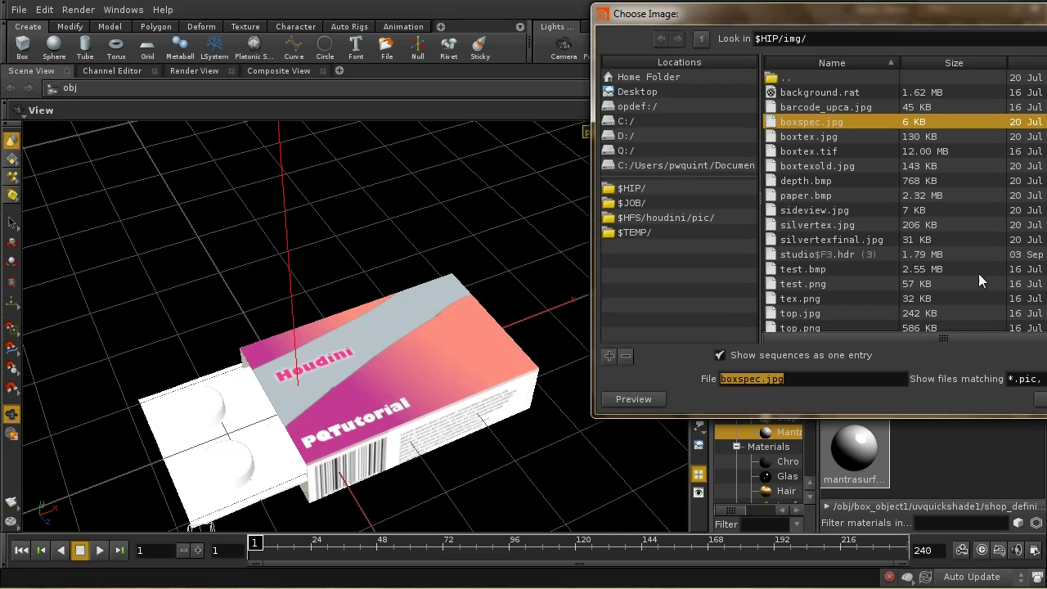
click(1041, 399)
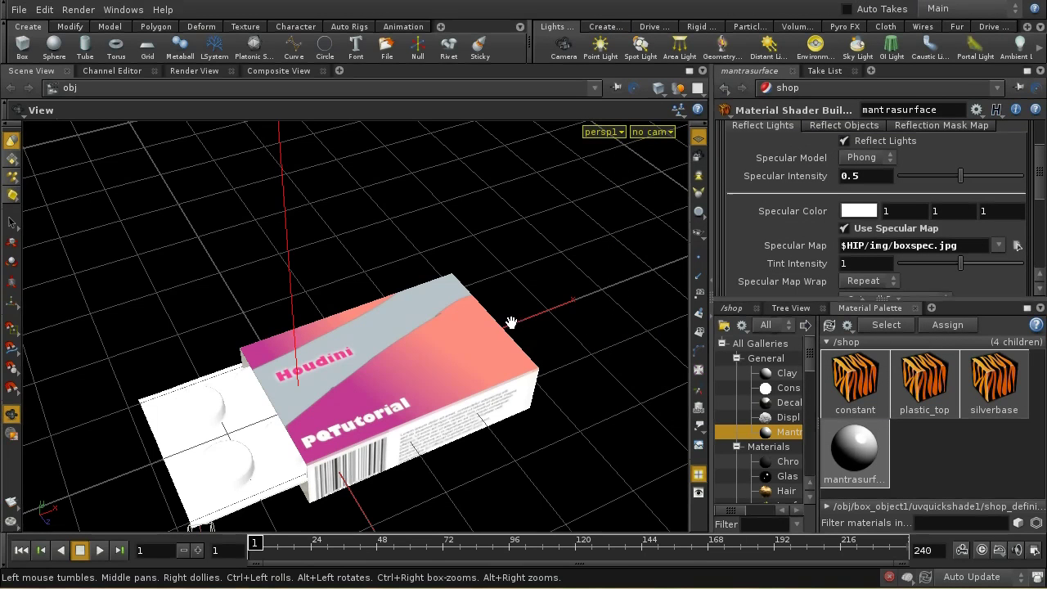
- Render the scene through /obj/cam1 in the Render View
click(199, 70)
click(309, 89)
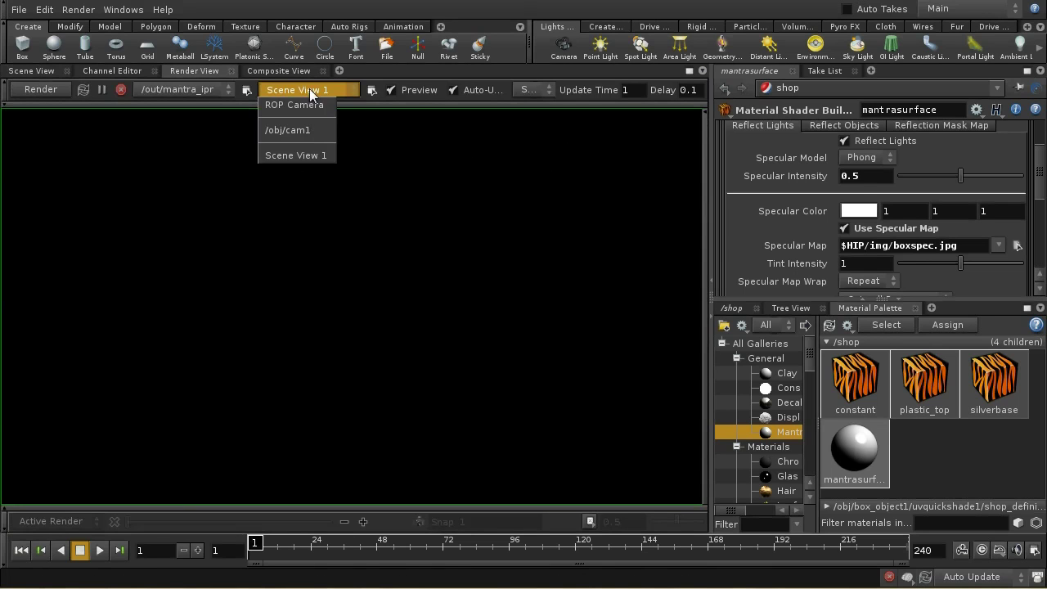
click(311, 132)
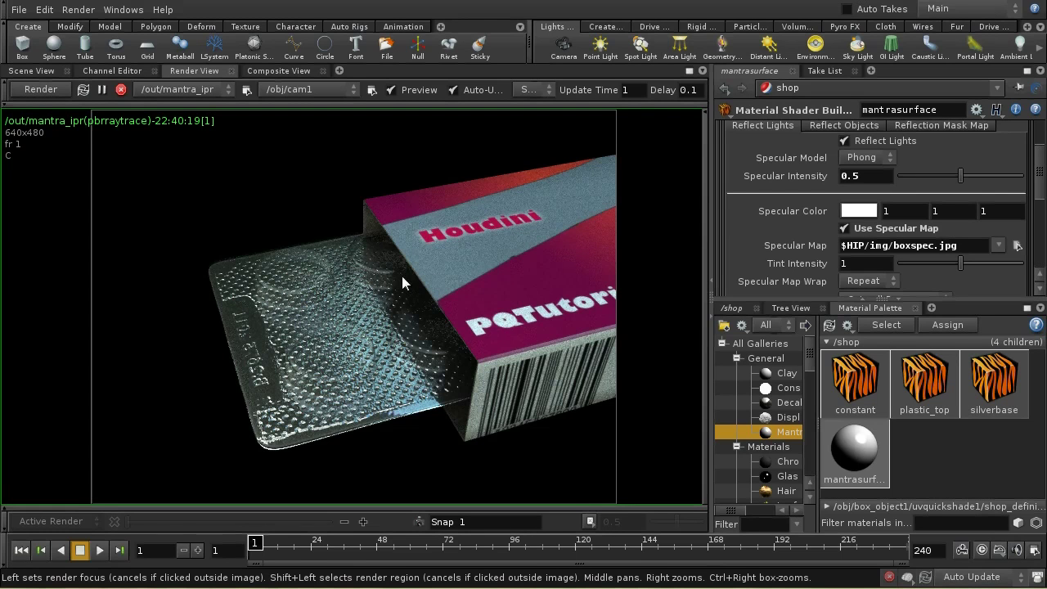
- Show the render's color correction controls, try a gamma of 2.2, and reset the gamma to 1
right_click(319, 270)
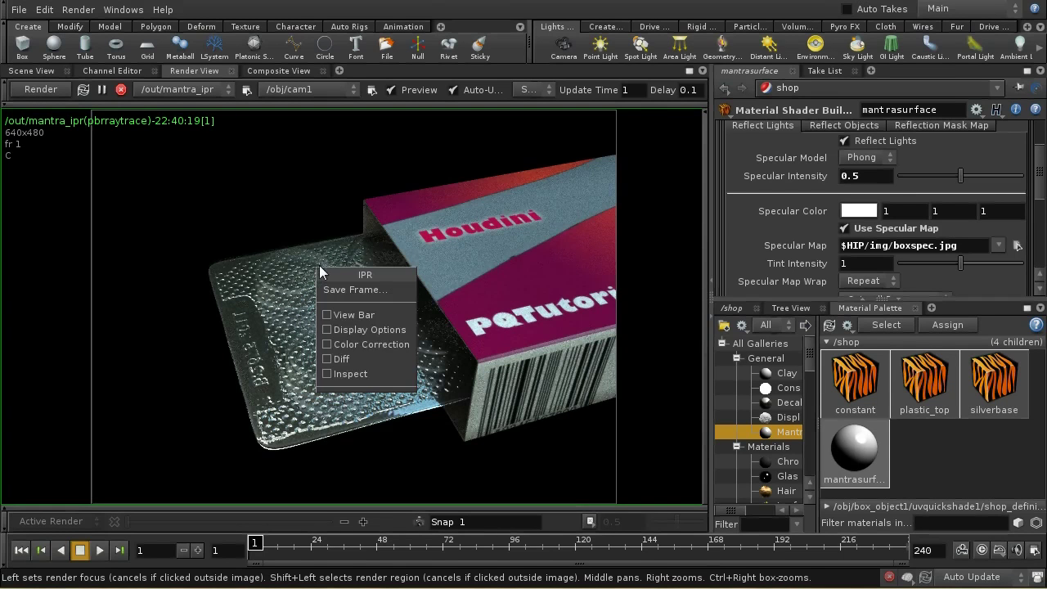
click(332, 343)
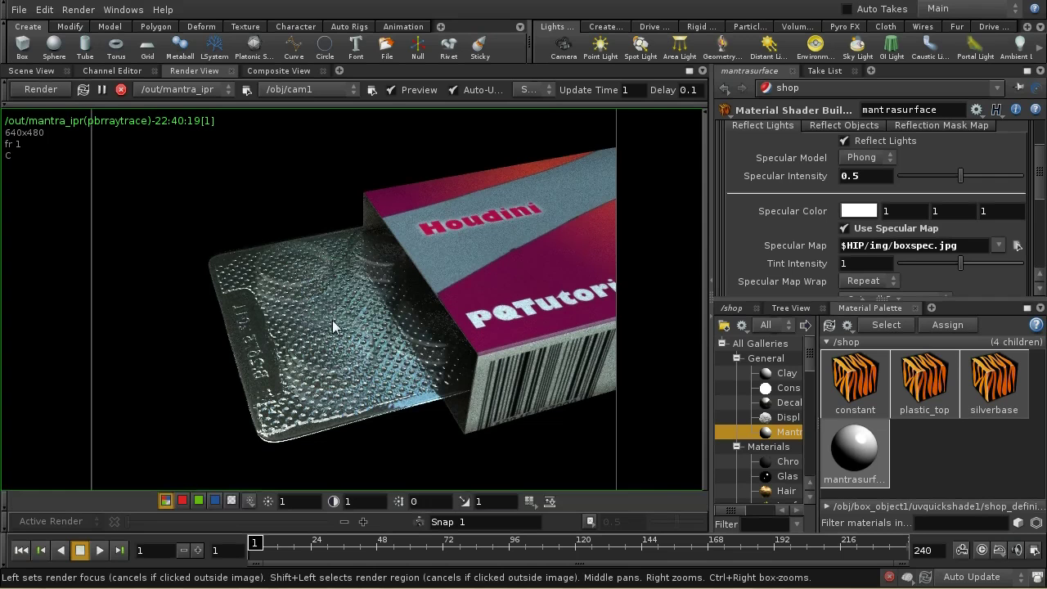
double_click(477, 502)
text(2.2)
key(Return)
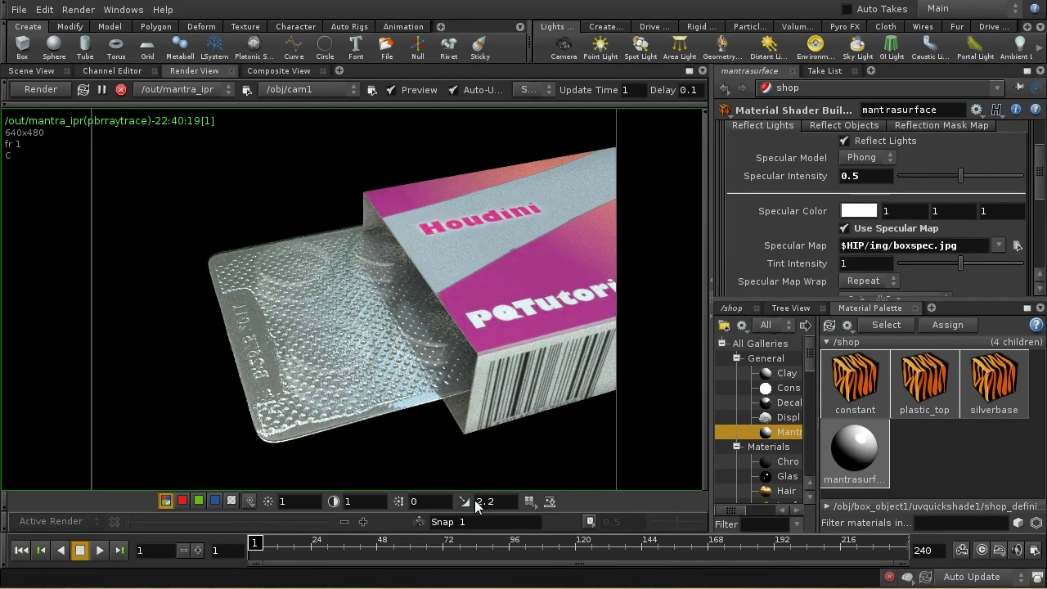
click(464, 502)
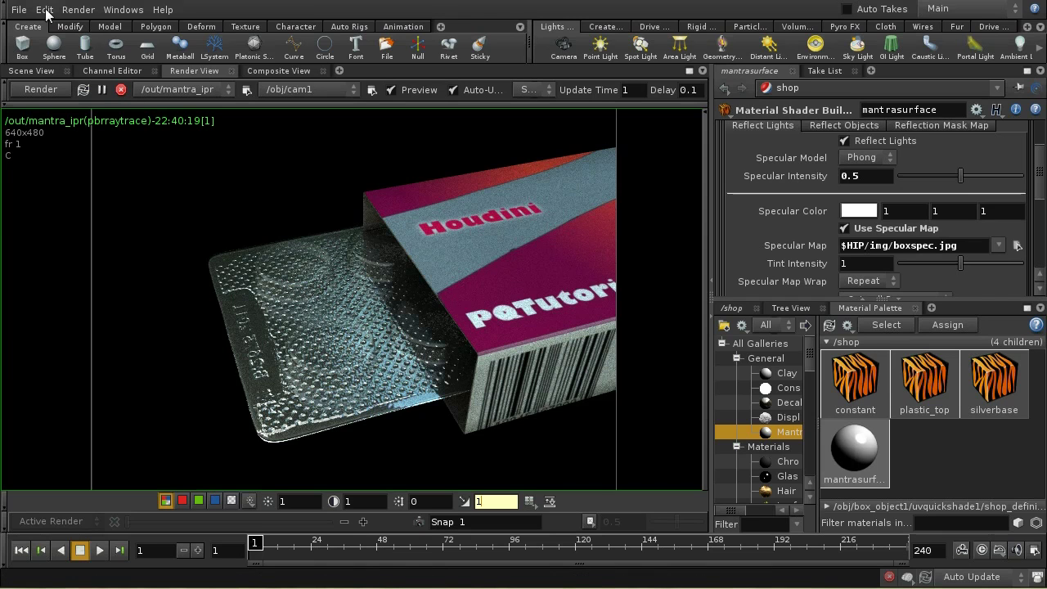
- Set the color correction gamma to 2.2 in the global Color Settings and apply it
click(32, 72)
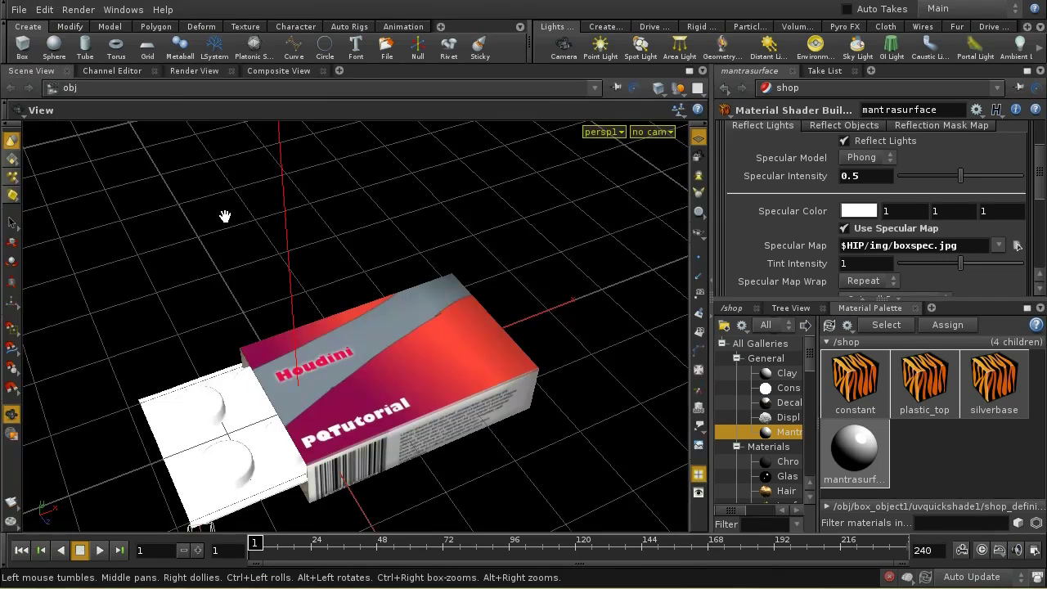
click(47, 10)
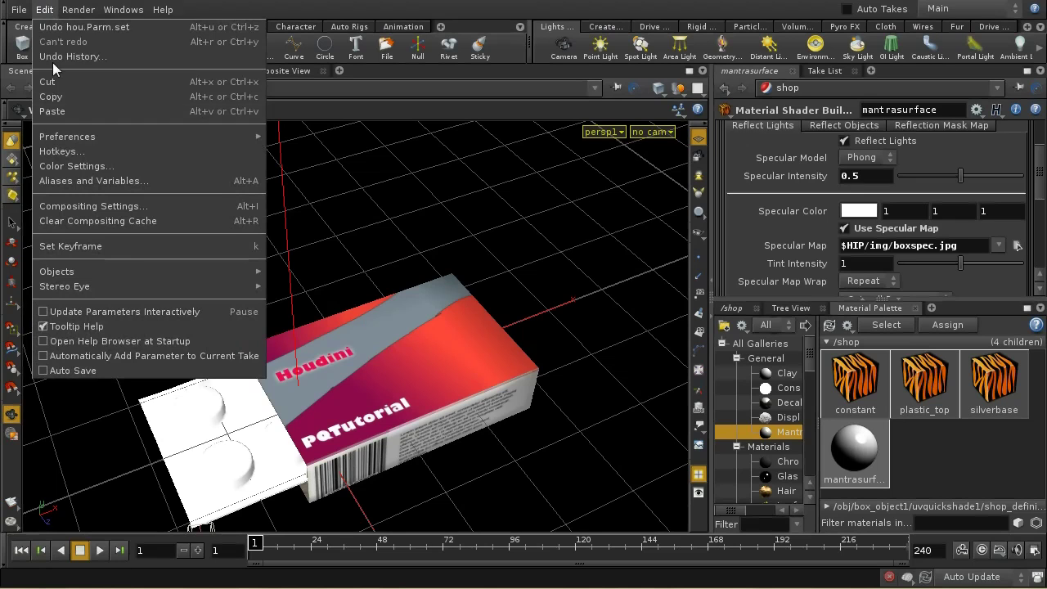
click(82, 167)
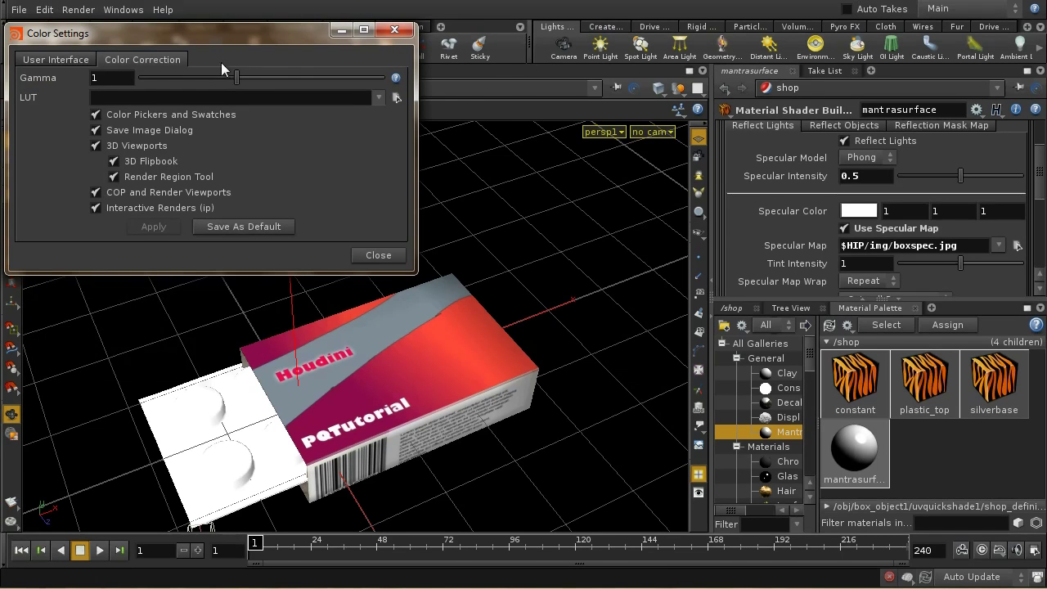
drag(219, 37, 309, 110)
click(152, 131)
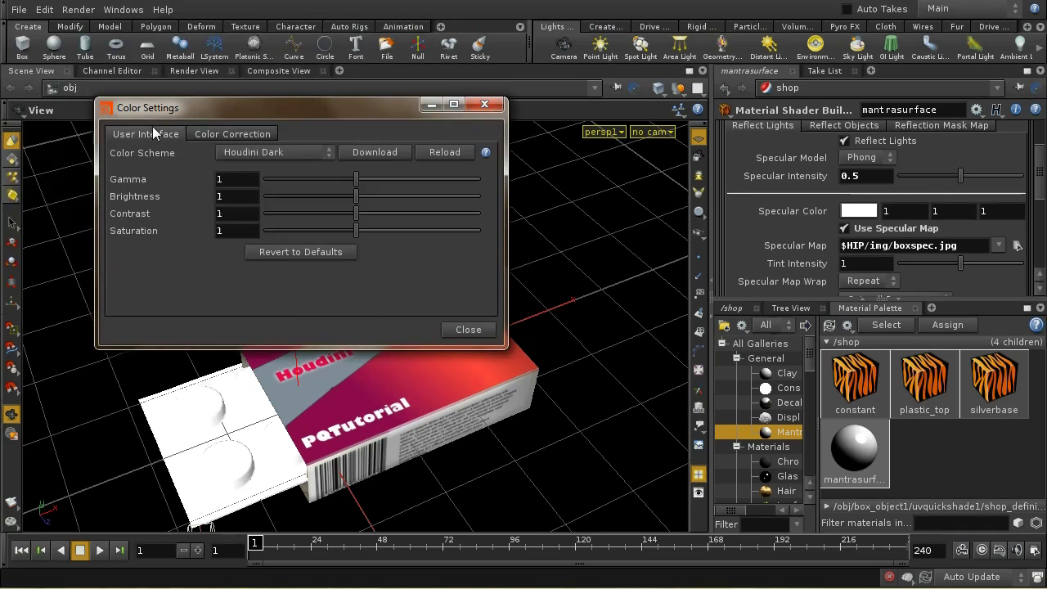
click(258, 134)
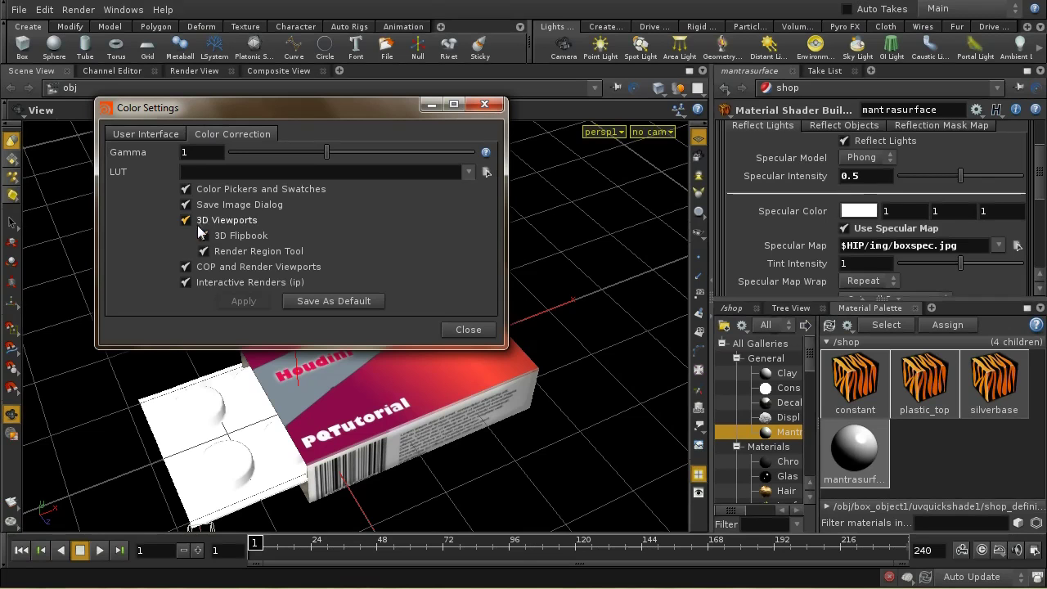
click(193, 153)
text(2.2)
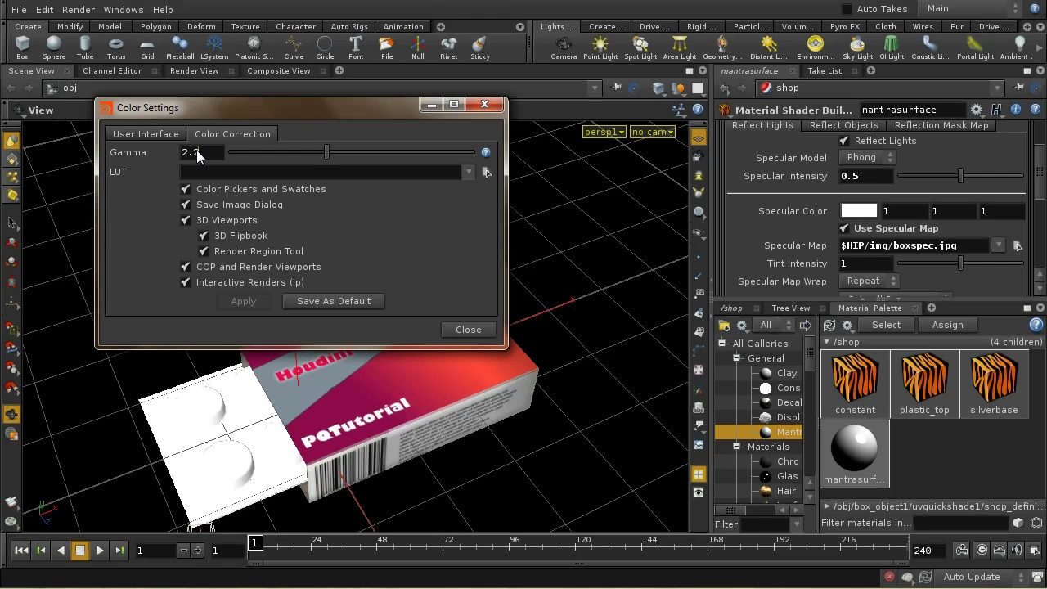
key(Return)
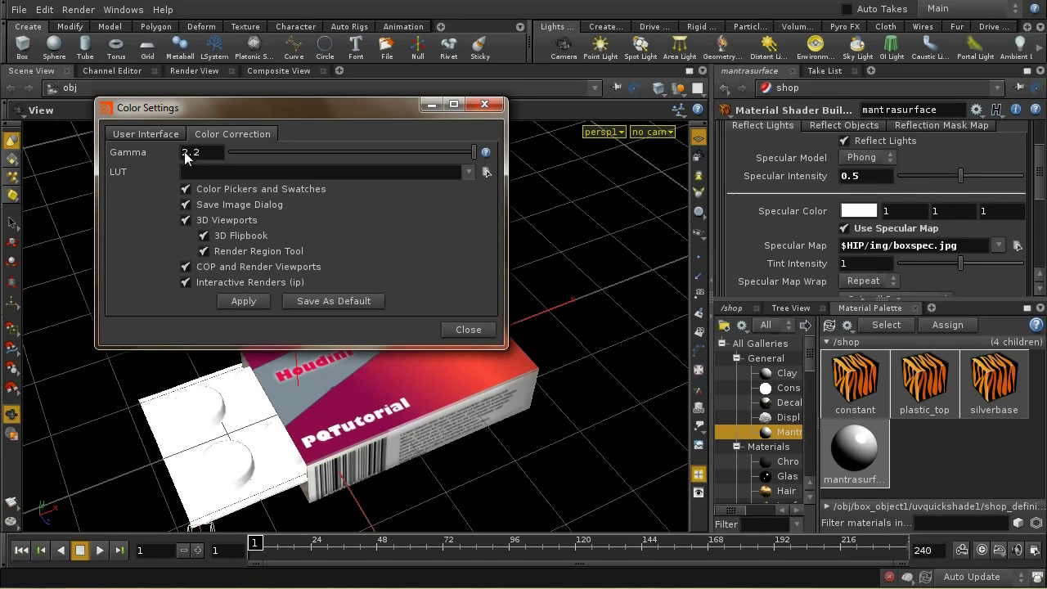
click(244, 301)
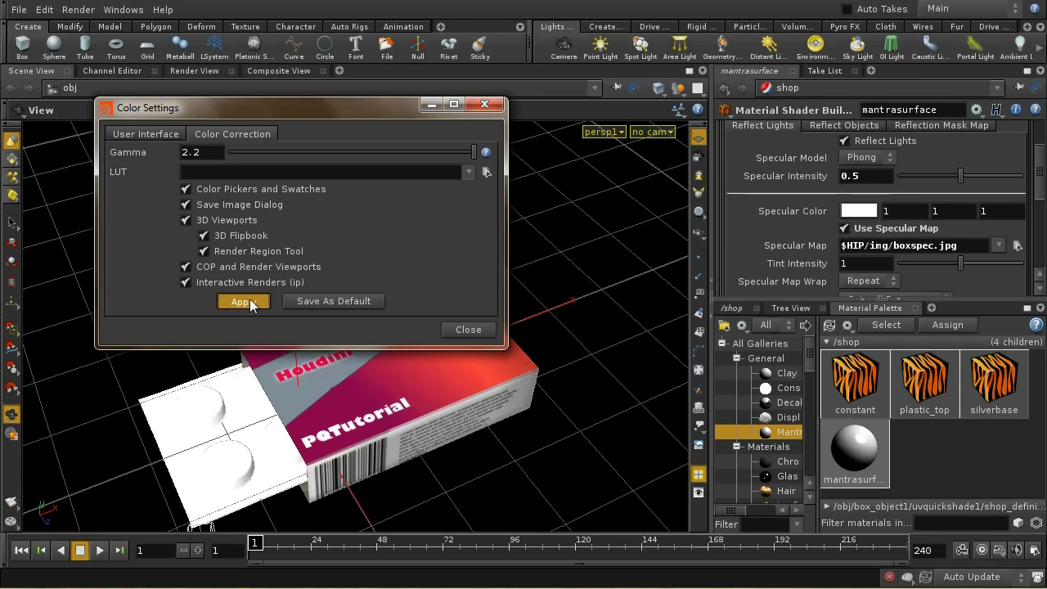
click(462, 331)
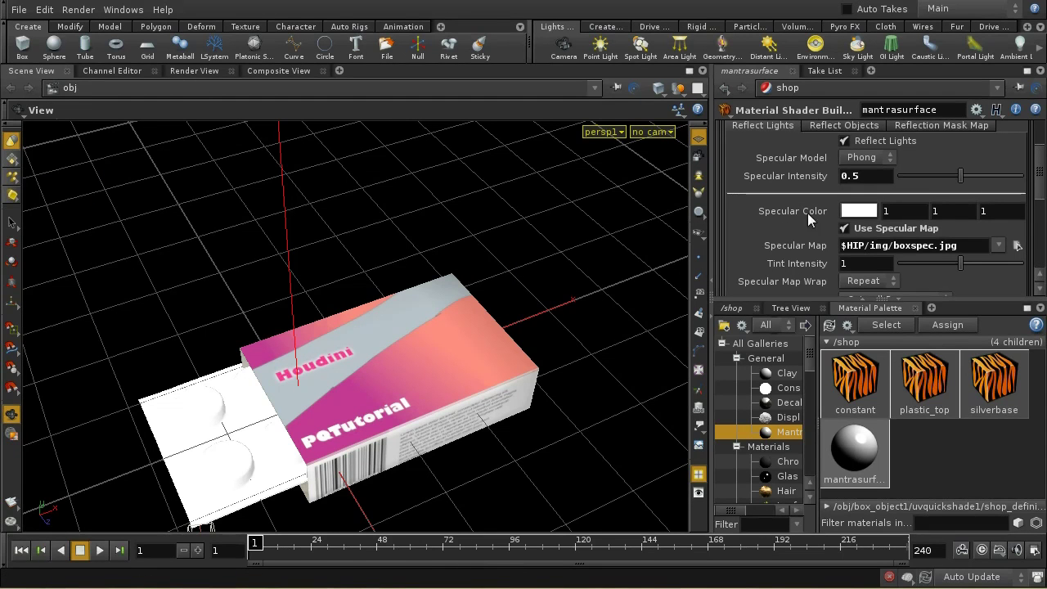
- Adjust the material's specular color to a light grey of 0.947 in all three channels
click(858, 212)
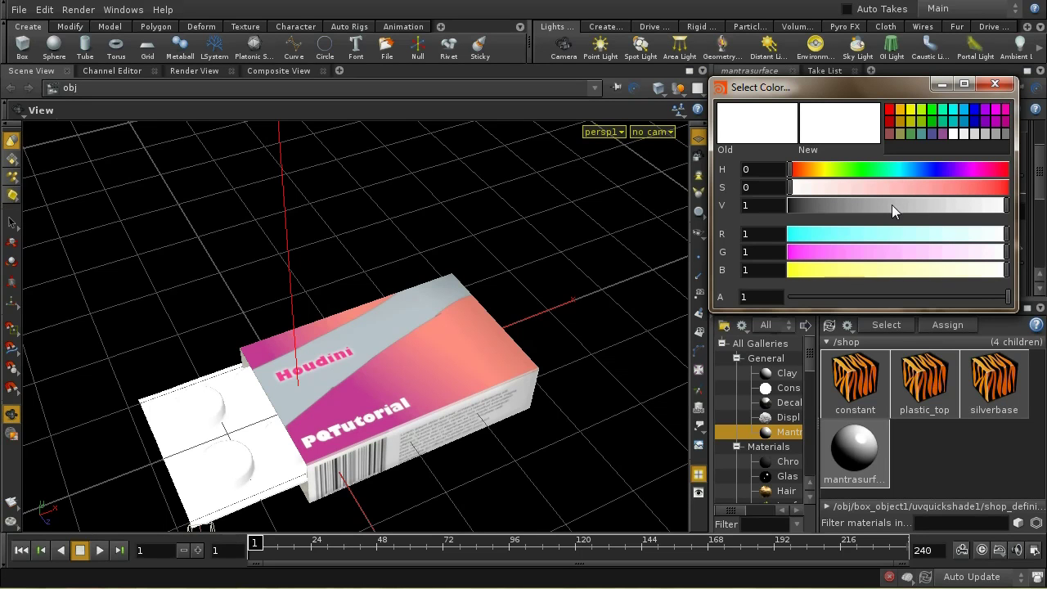
click(850, 207)
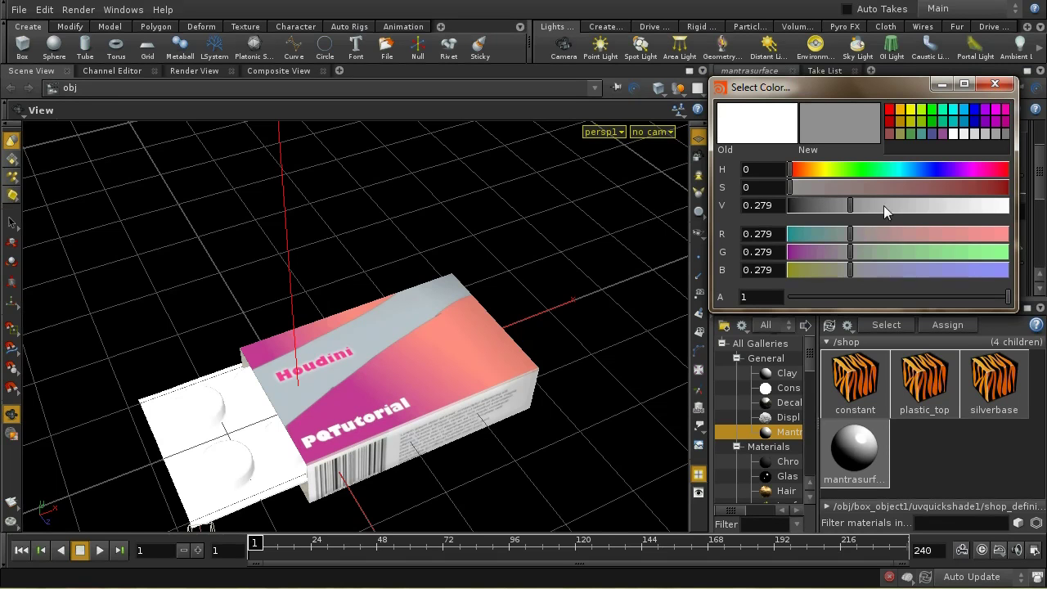
drag(883, 205, 998, 205)
click(995, 84)
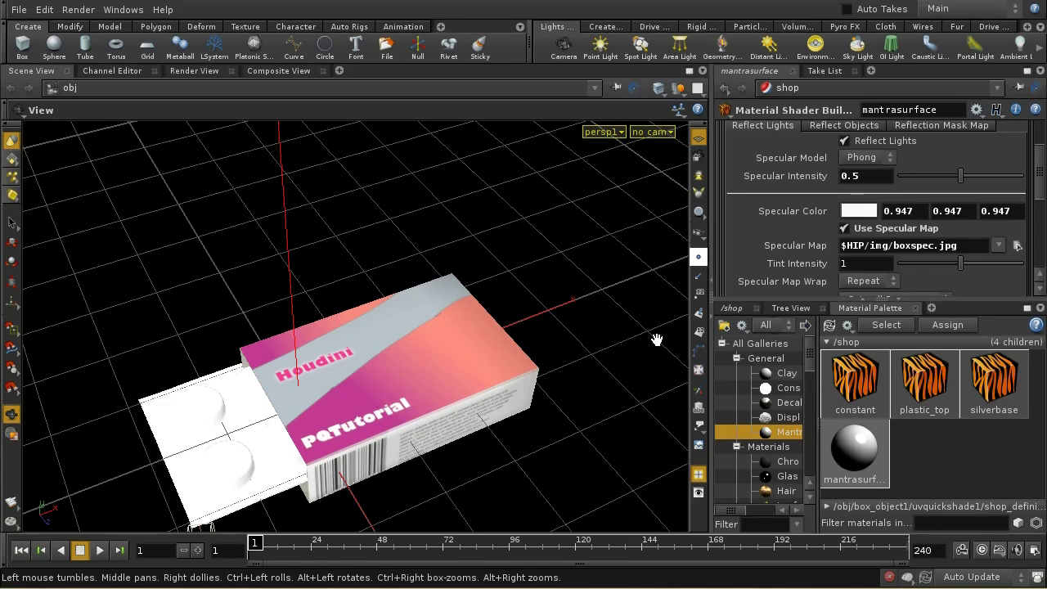
- Create an Image Network in the img context and go inside it
click(734, 308)
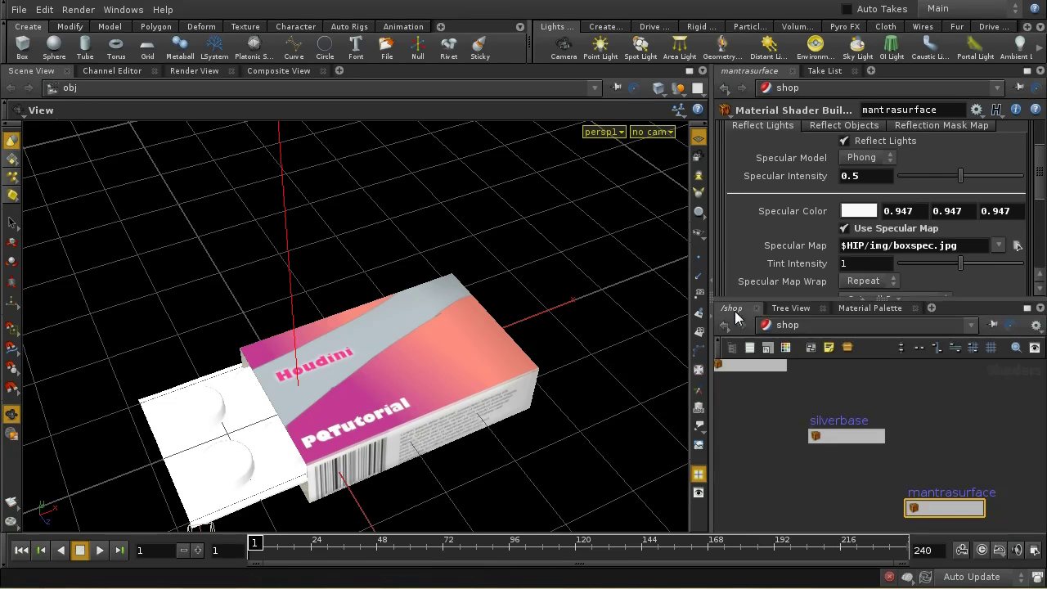
click(804, 326)
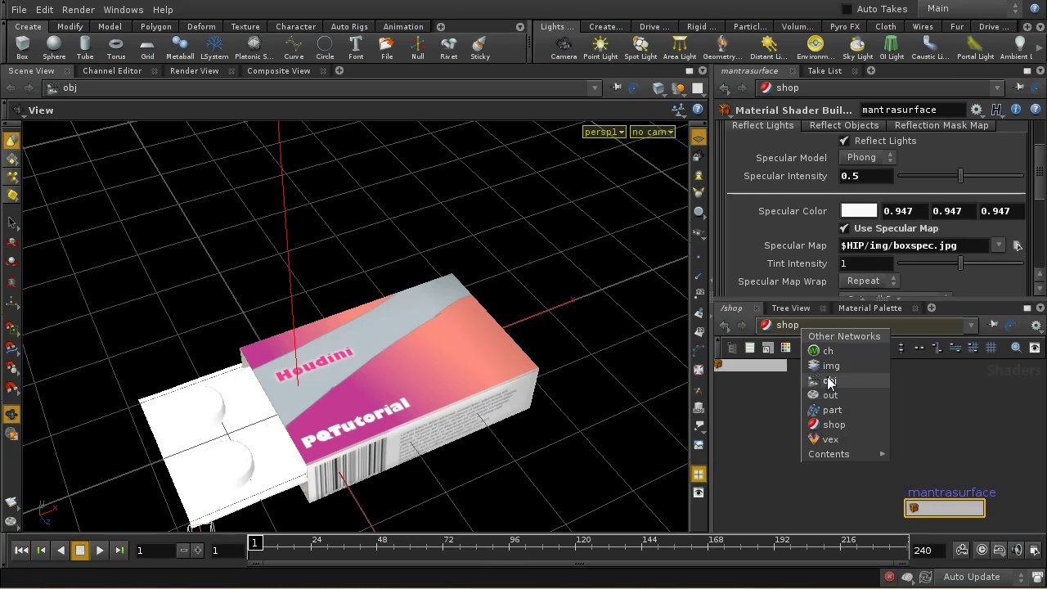
click(829, 368)
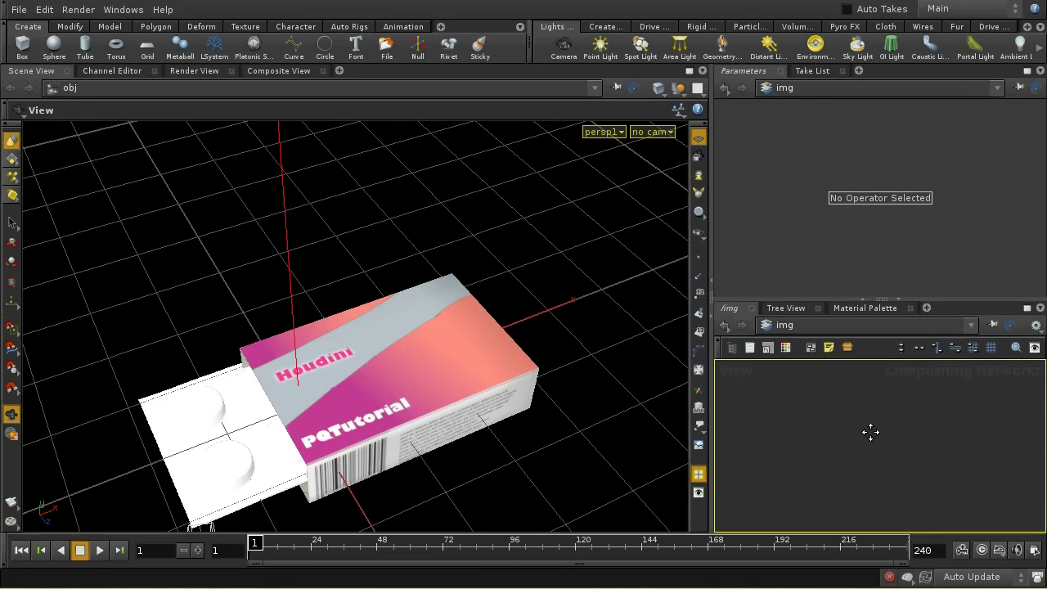
key(Tab)
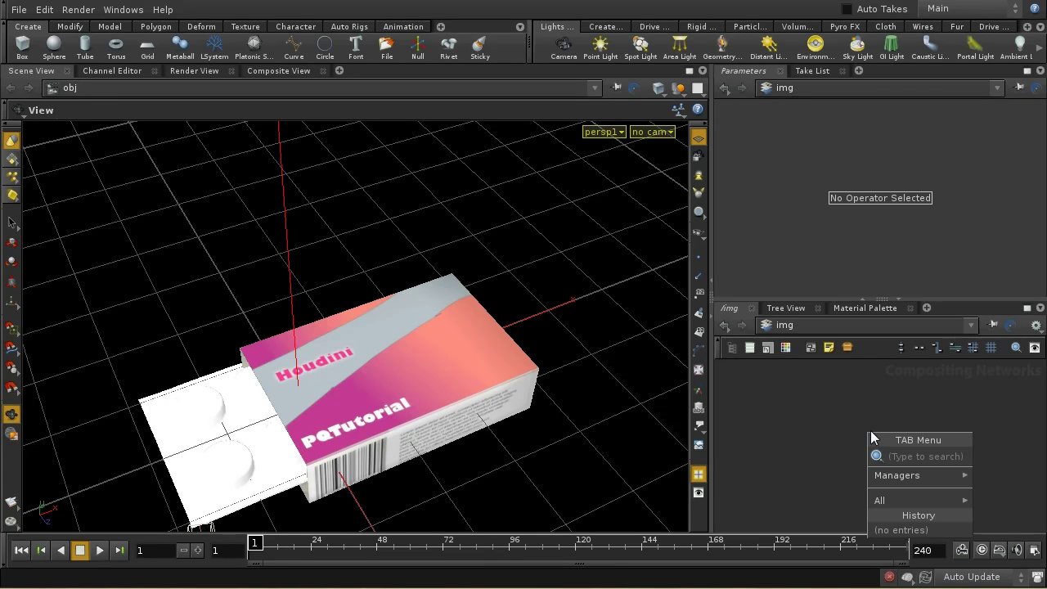
mouse_move(908, 475)
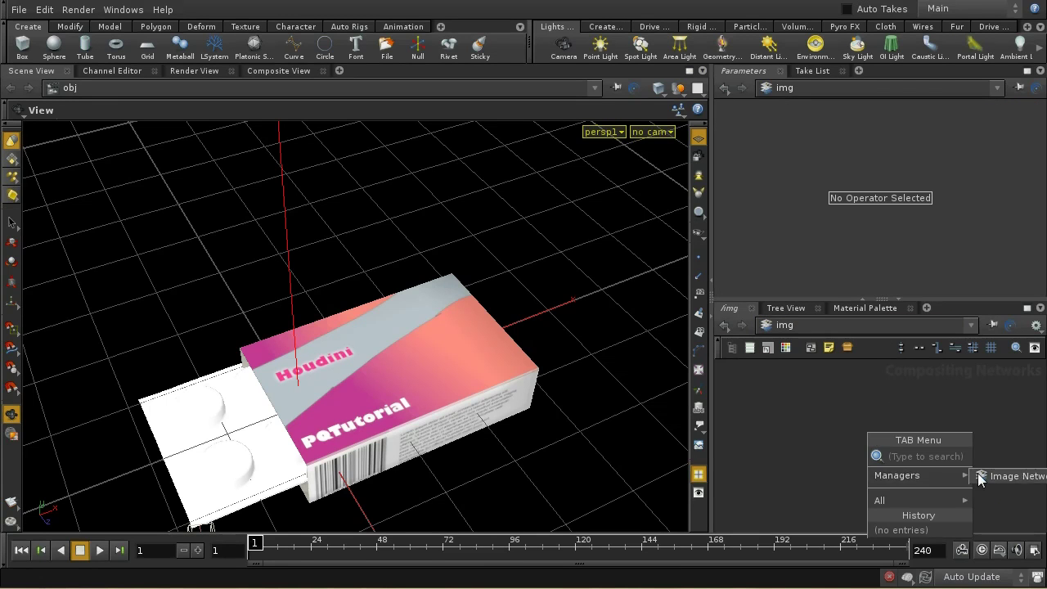
click(980, 476)
click(898, 434)
double_click(895, 434)
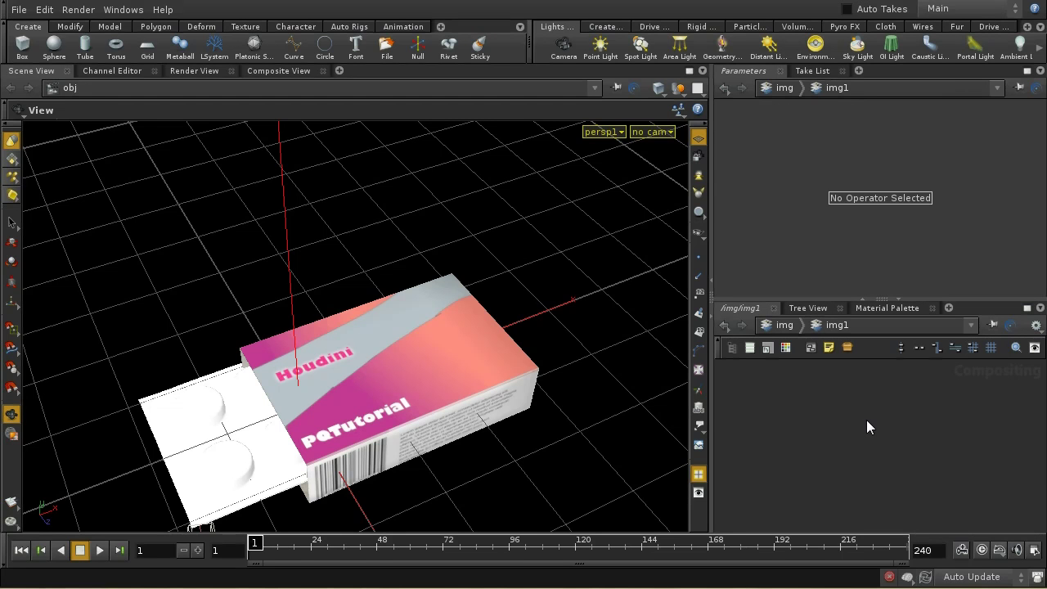
- Add a File node to the image network and load $HIP/img/boxtex.jpg into it
key(Tab)
text(File)
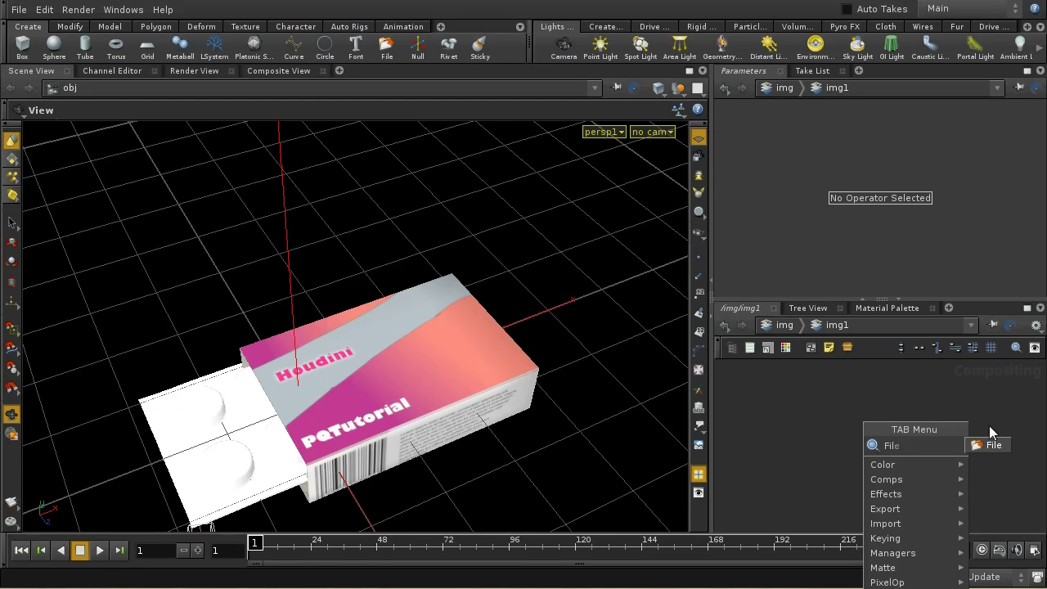
click(992, 444)
click(891, 414)
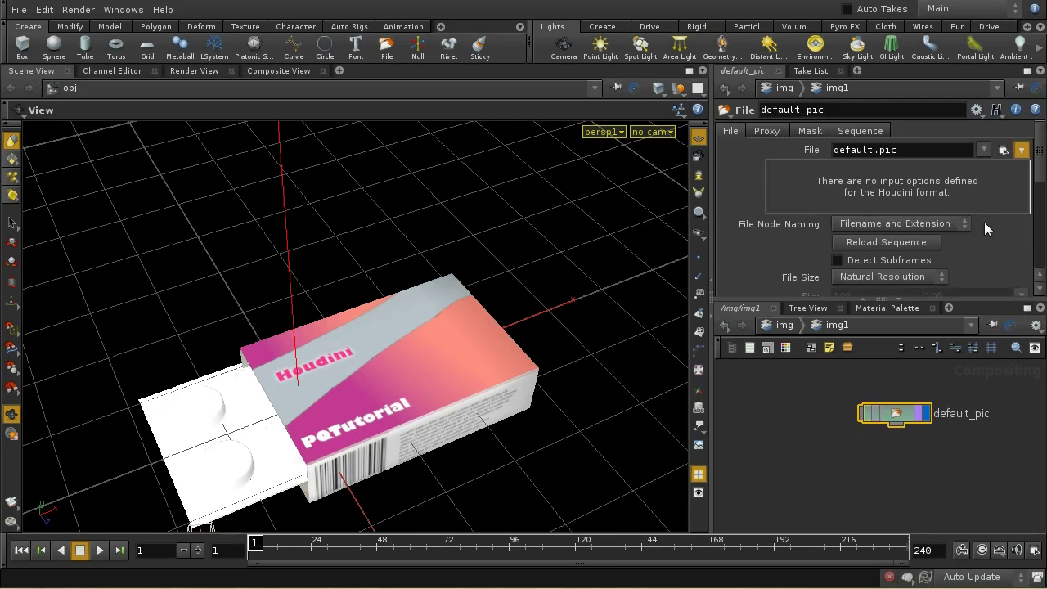
click(1003, 150)
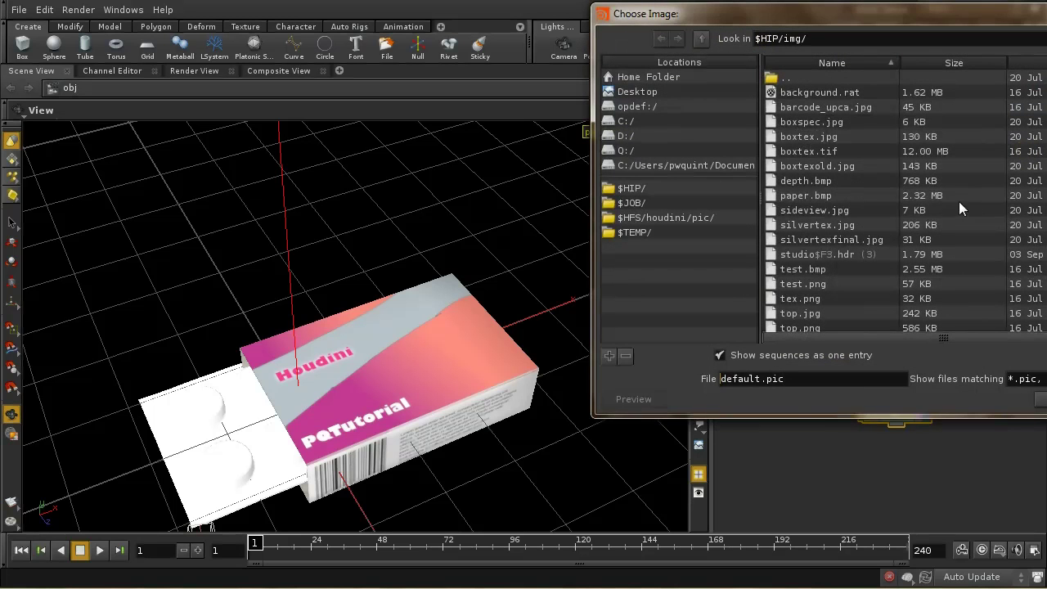
double_click(838, 137)
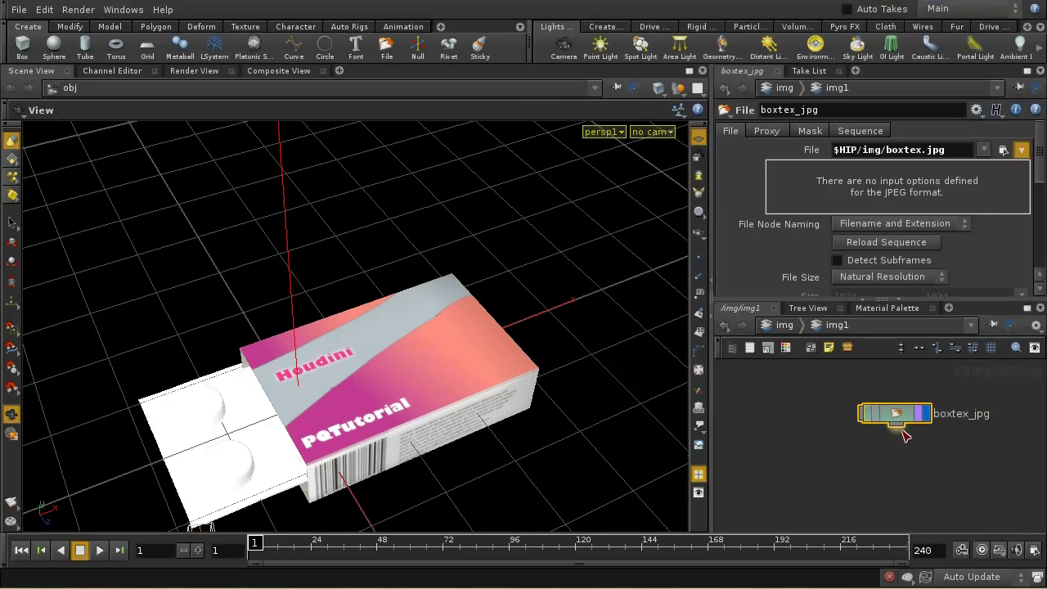
- Display the full boxtex.jpg layout in the Composite View
click(285, 72)
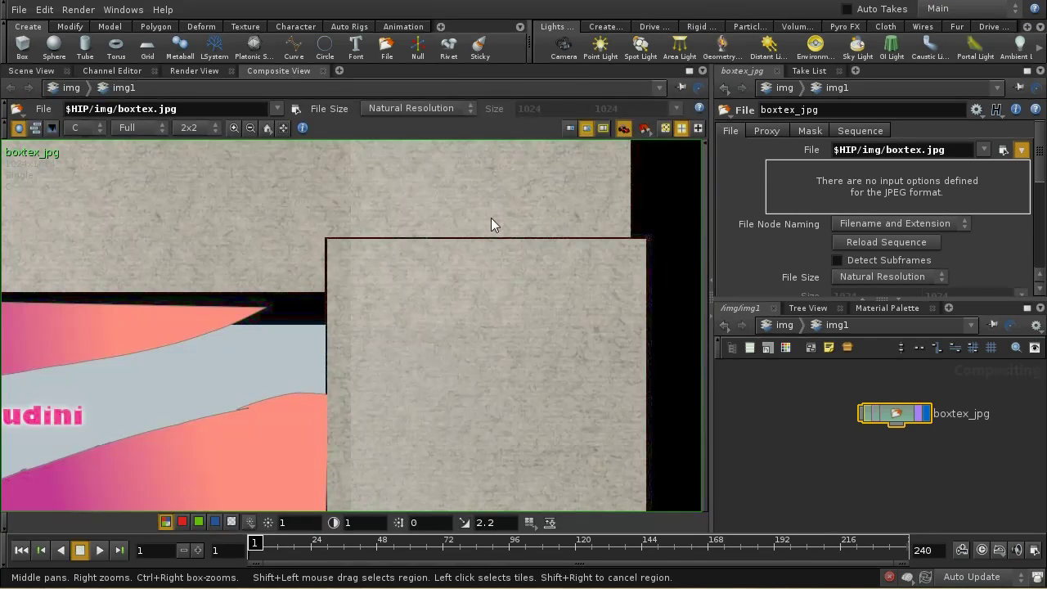
scroll(491, 218, down, 5)
middle_drag(480, 297, 451, 345)
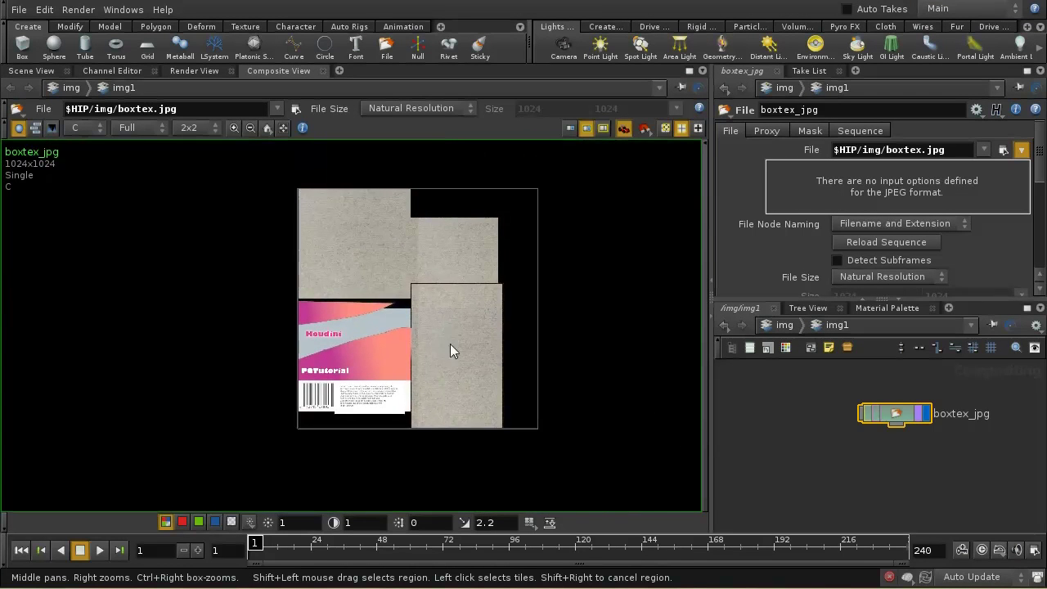
- Append a Gamma node to the boxtex_jpg file node and make it the displayed node
right_drag(451, 351, 455, 299)
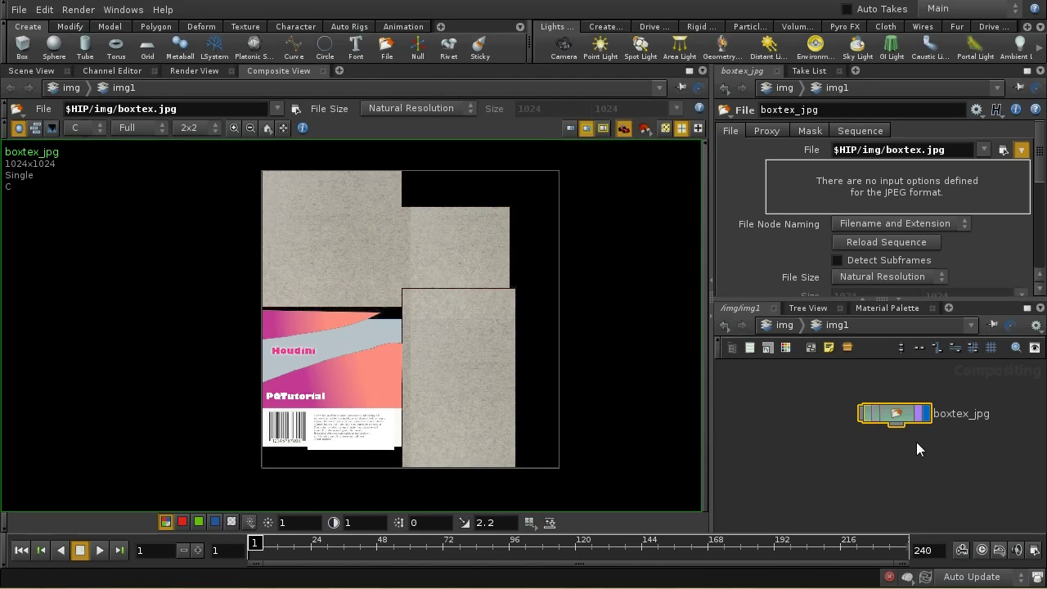
key(Tab)
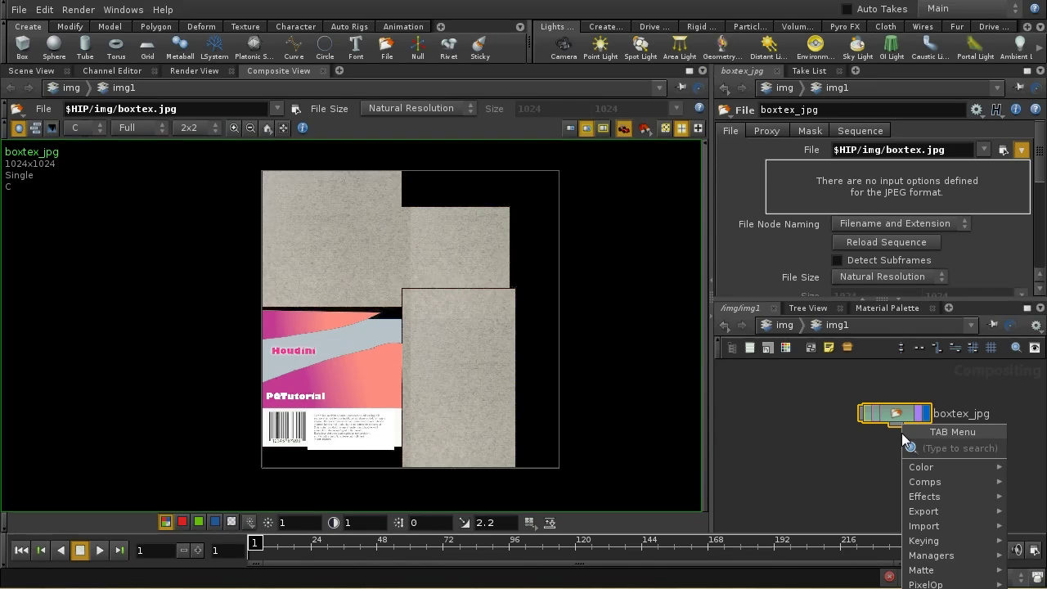
text(Gamma)
click(1022, 456)
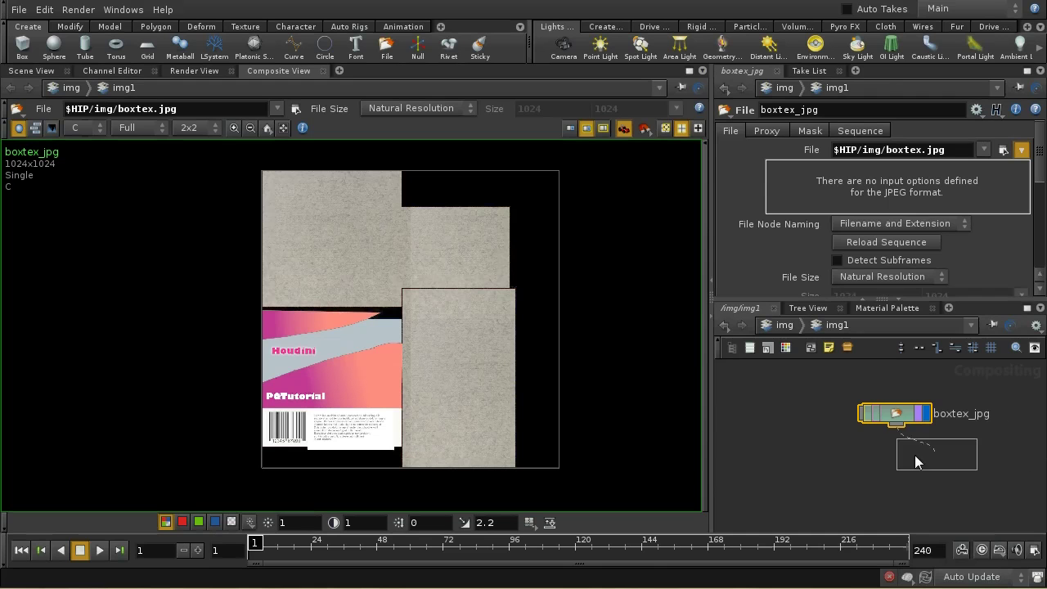
click(890, 466)
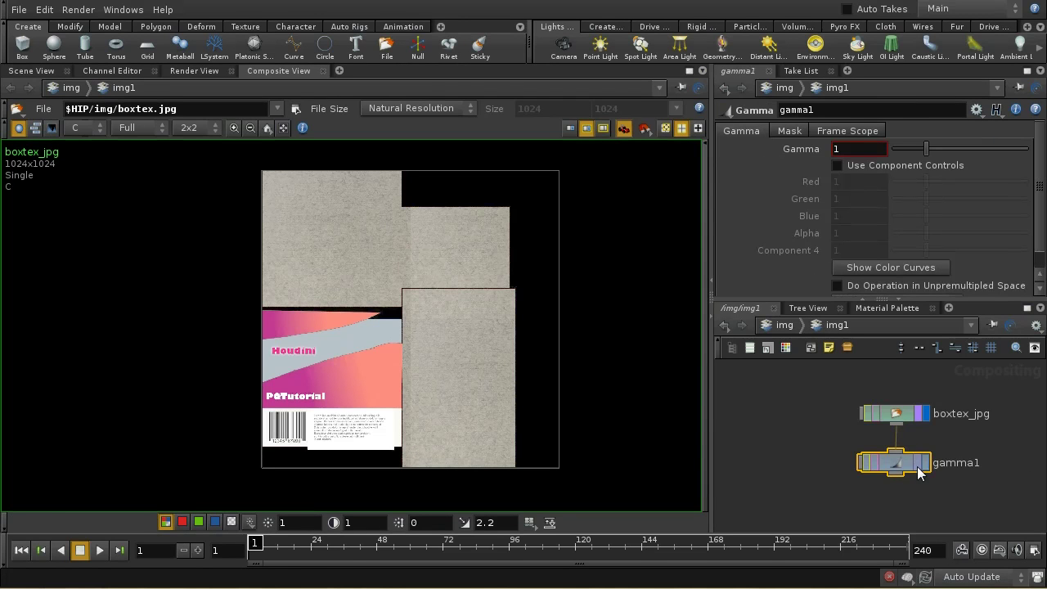
click(924, 465)
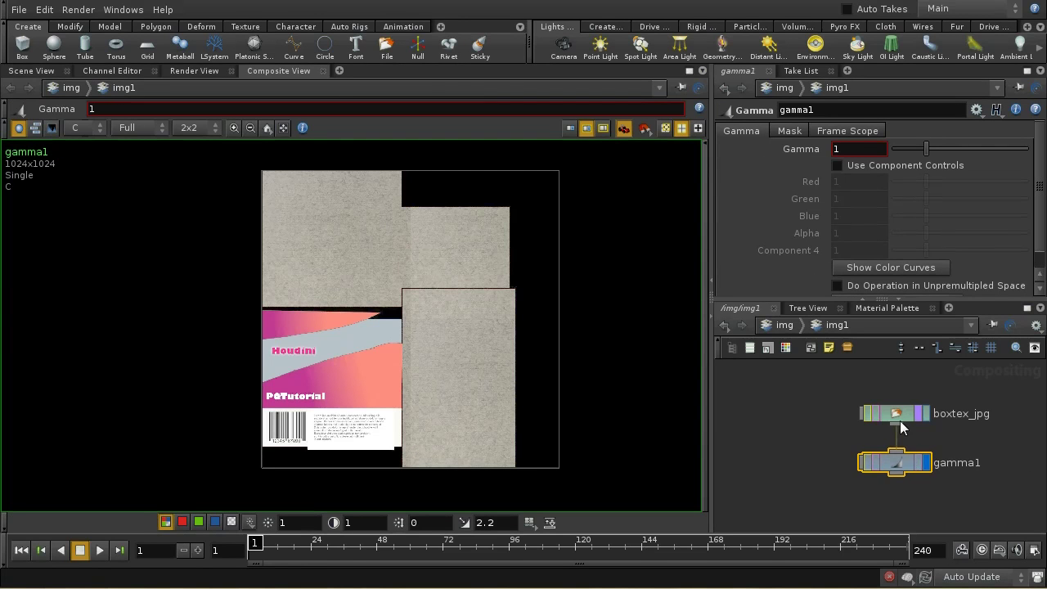
- Set the Gamma node's gamma value to 0.45
middle_drag(850, 150, 896, 152)
double_click(844, 153)
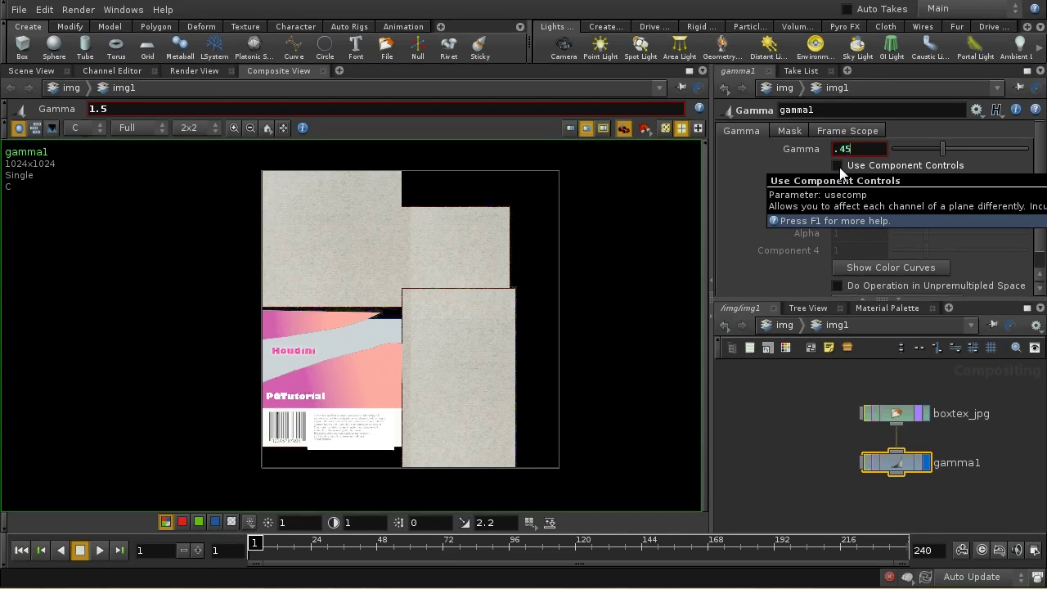
key(Return)
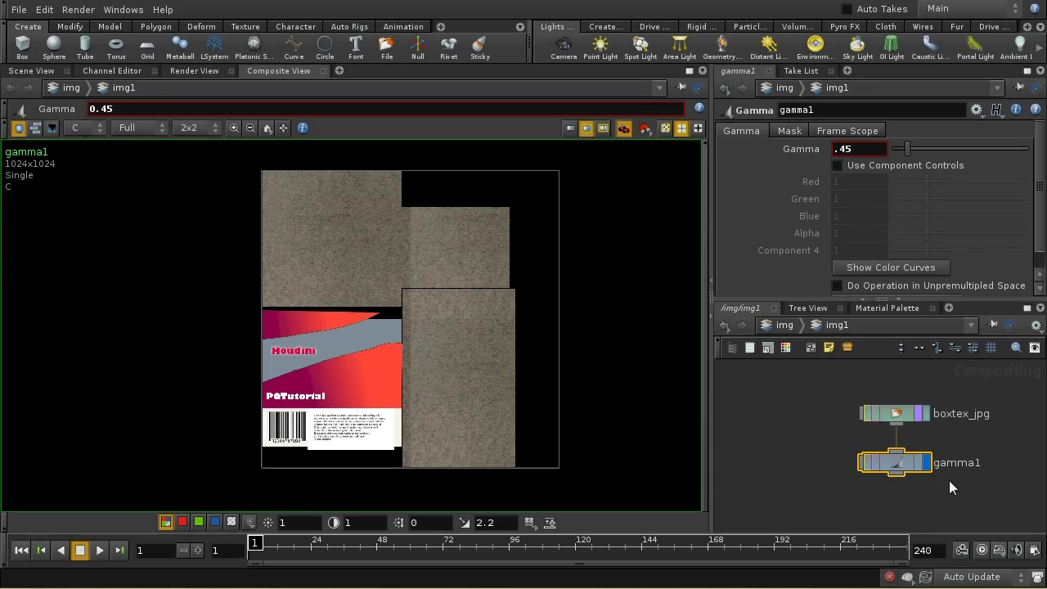
- Append a ROP File Output node to the Gamma node and set its valid frame range to Render Any Frame
middle_drag(949, 480, 942, 439)
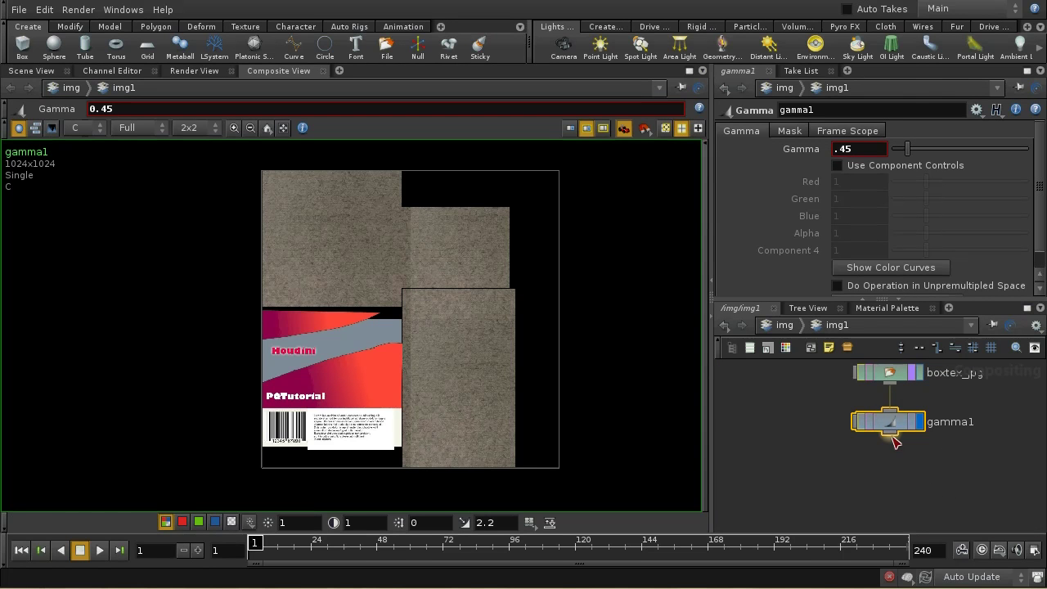
key(Tab)
text(rop)
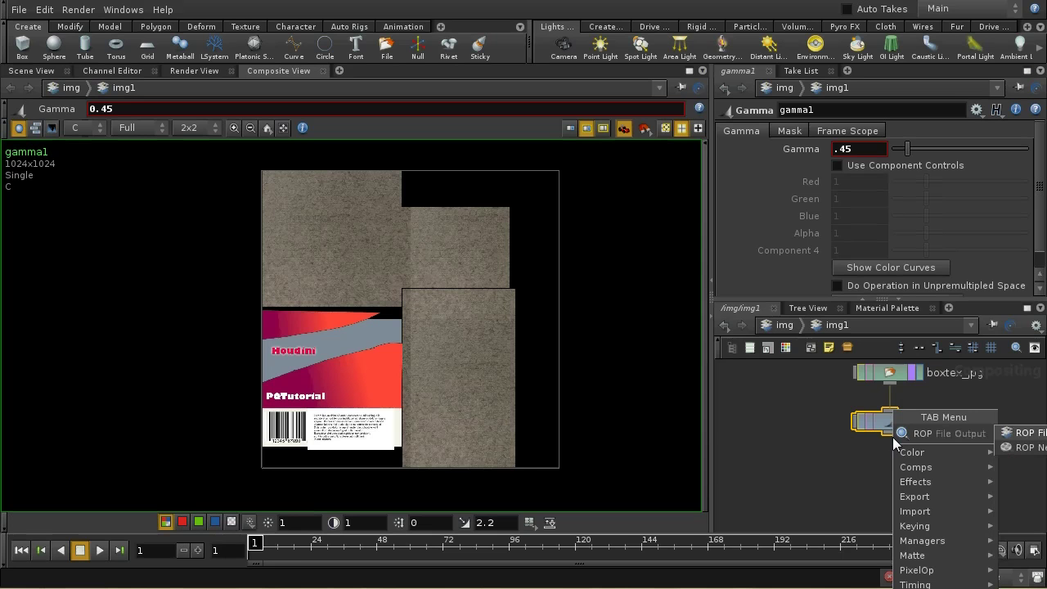
click(1019, 433)
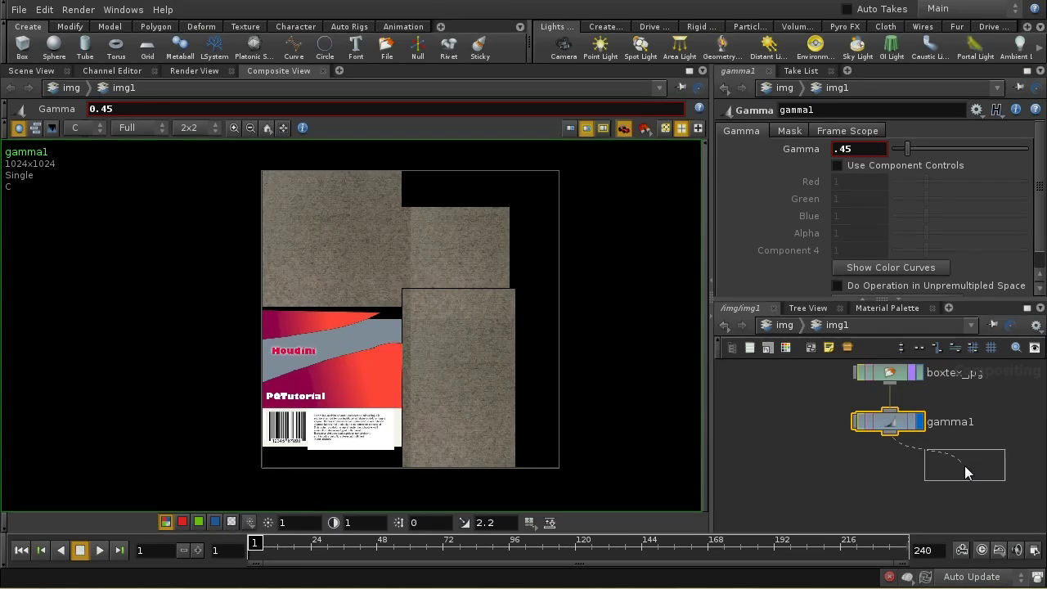
click(975, 467)
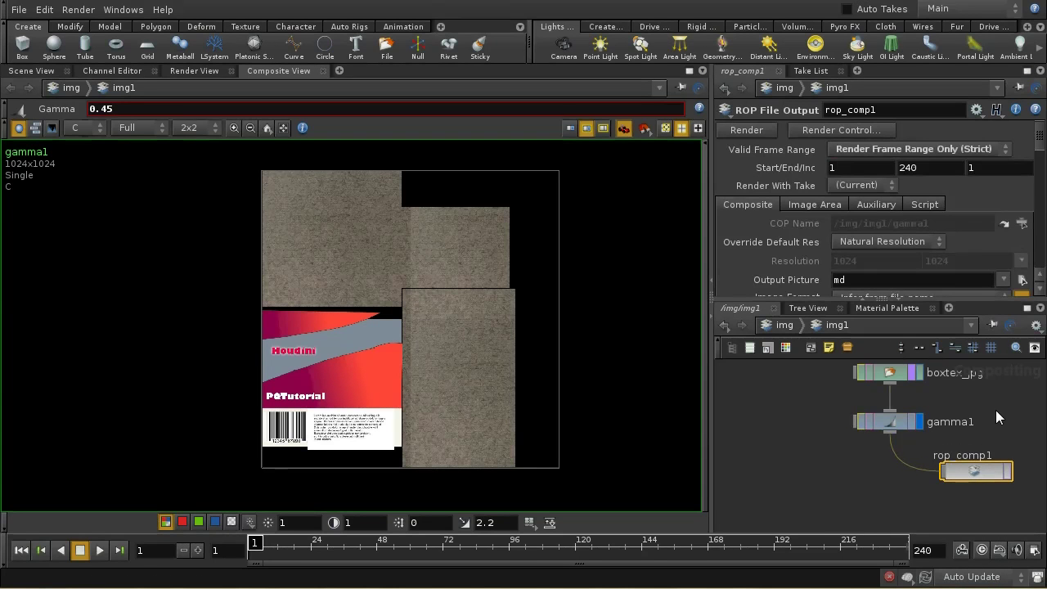
click(901, 147)
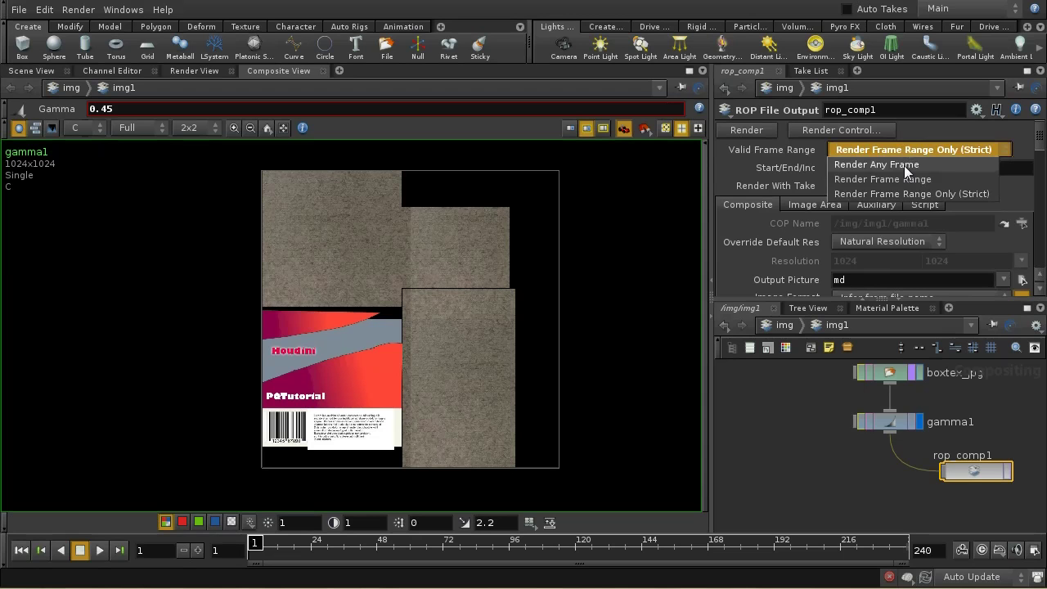
click(904, 165)
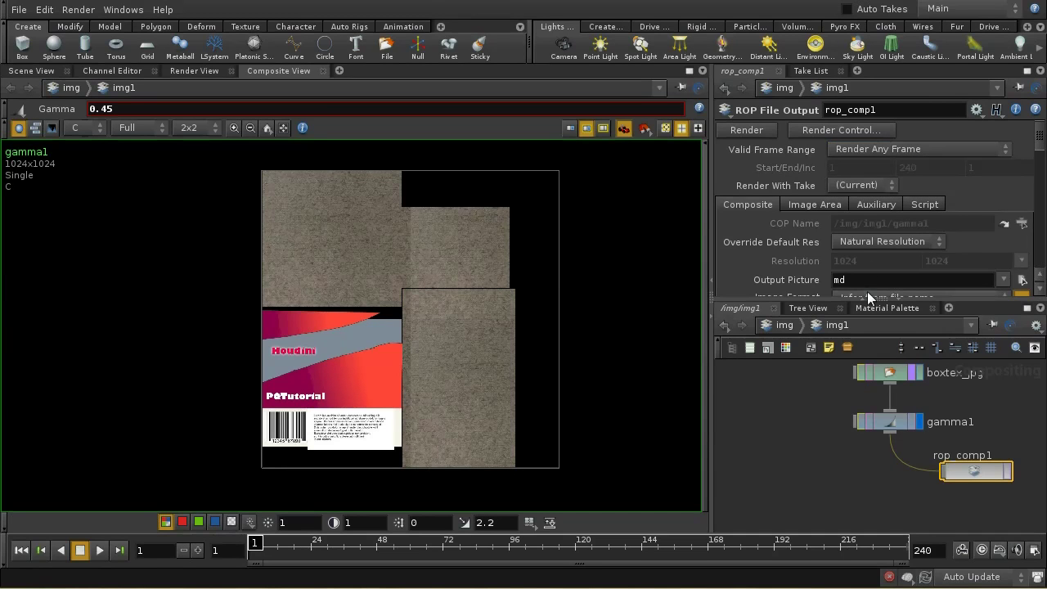
- Set the ROP File Output's output picture to boxtex.rat in the $HIP/img folder
click(846, 280)
click(1022, 280)
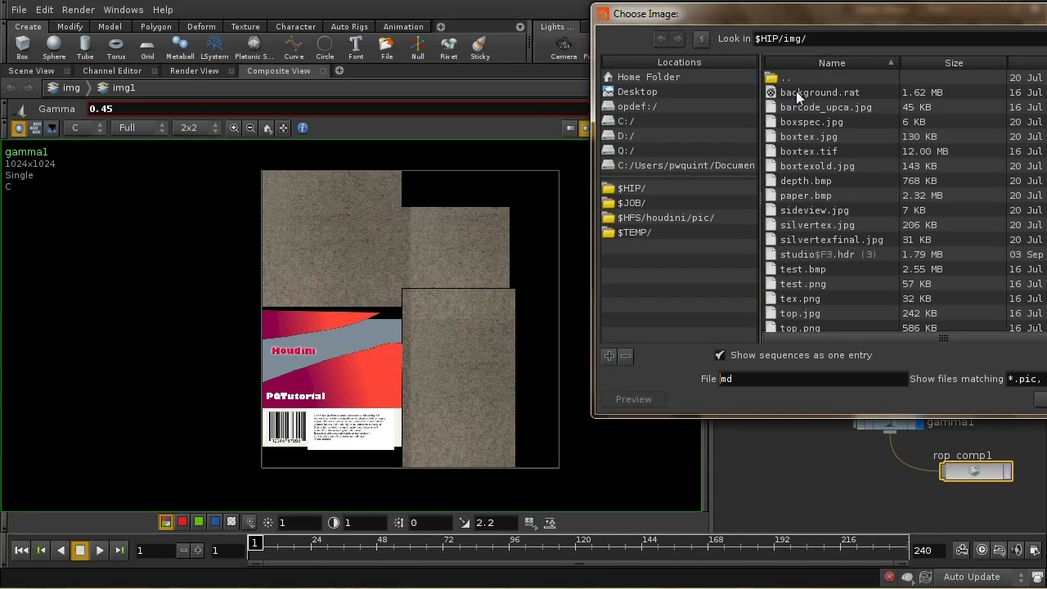
click(702, 189)
double_click(812, 124)
text(boxtex.rat)
click(1040, 400)
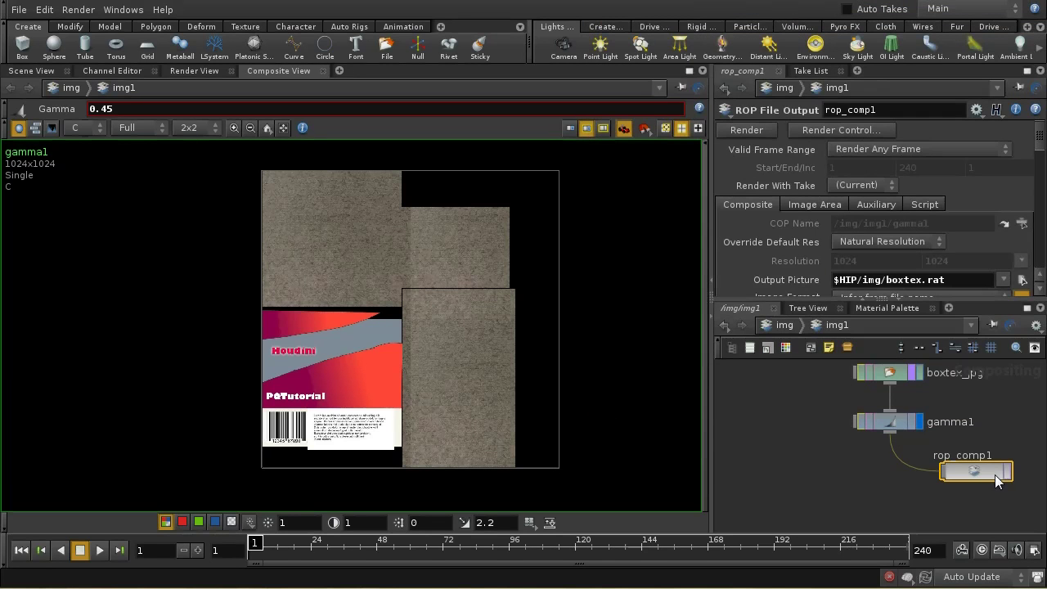
- Look through the ROP File Output's composite, image area, auxiliary and script settings for bit-depth and output options
drag(1041, 142, 1041, 157)
scroll(926, 180, up, 1)
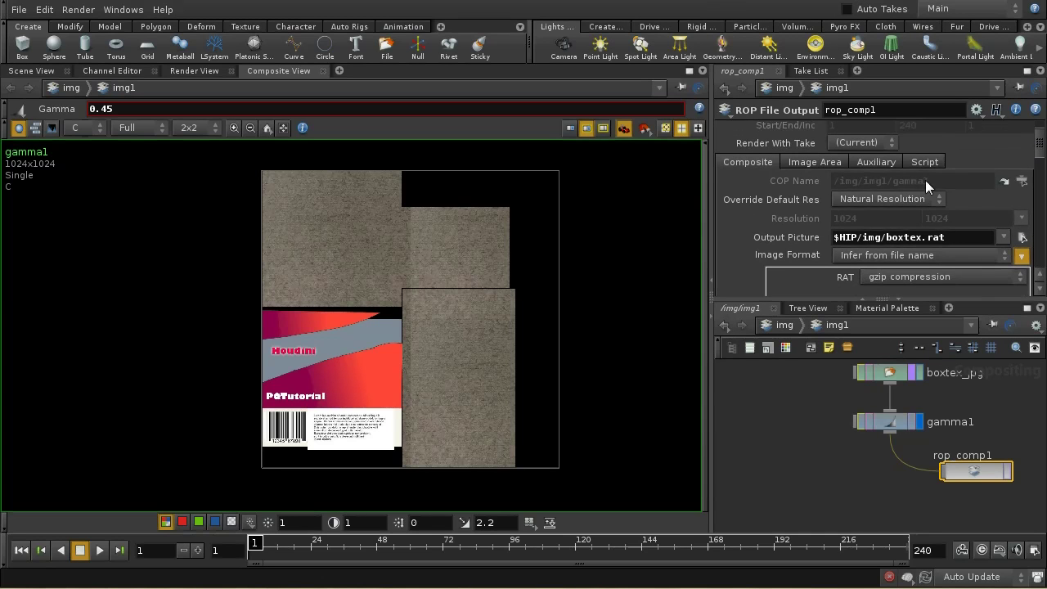
click(823, 161)
click(861, 162)
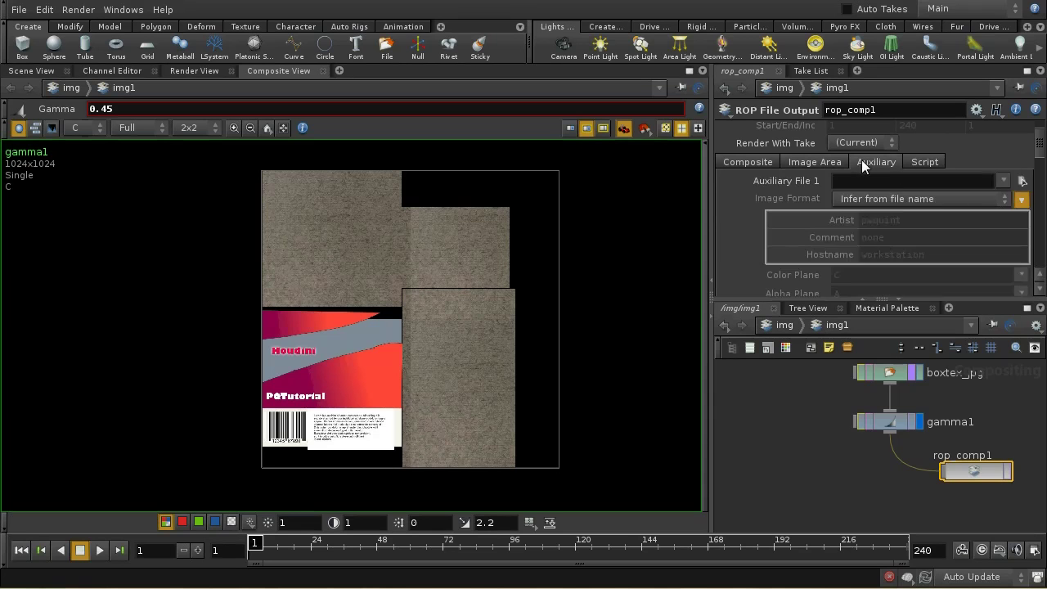
click(915, 163)
click(749, 165)
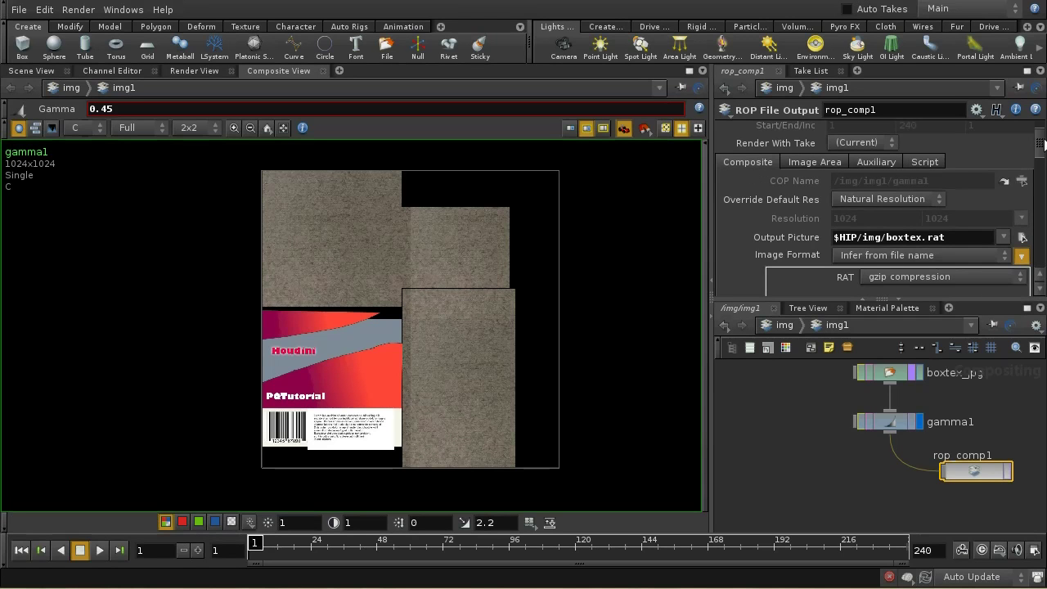
drag(1040, 146, 1043, 178)
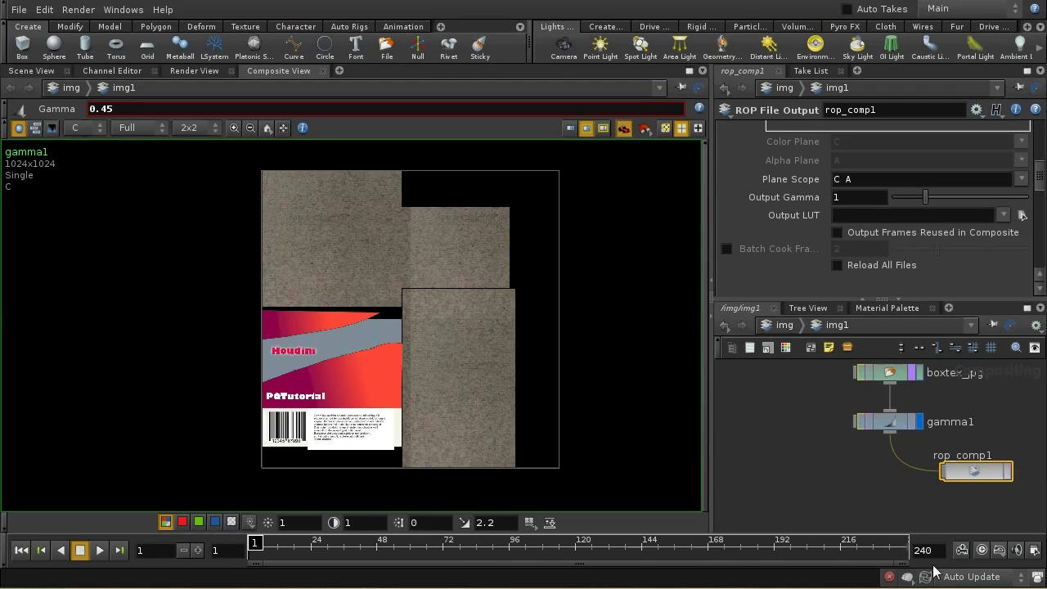
- Insert a Convert node between the Gamma node and the ROP File Output node
click(944, 483)
drag(944, 482, 947, 503)
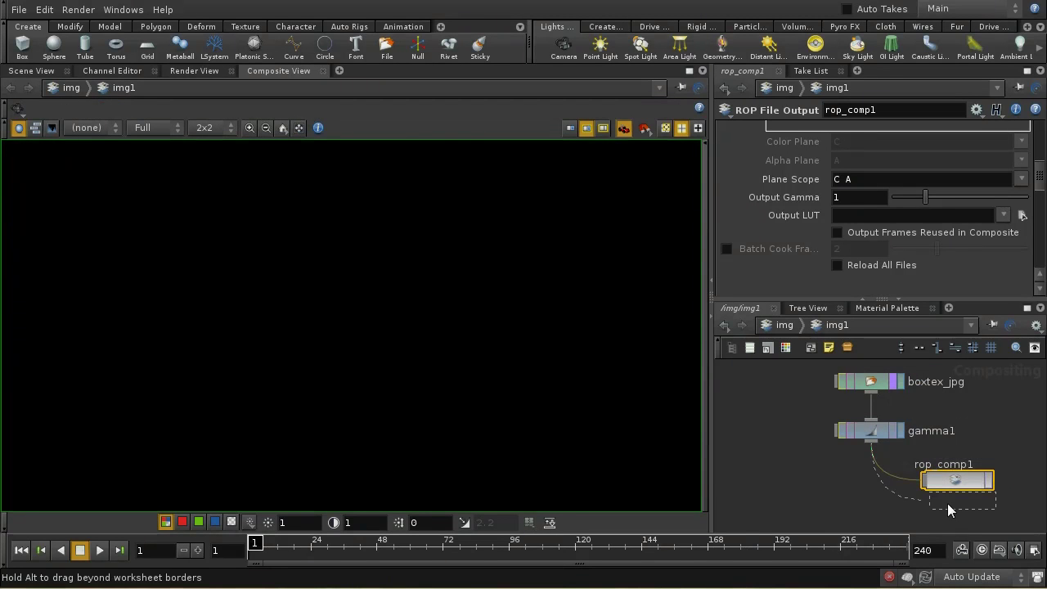
key(Tab)
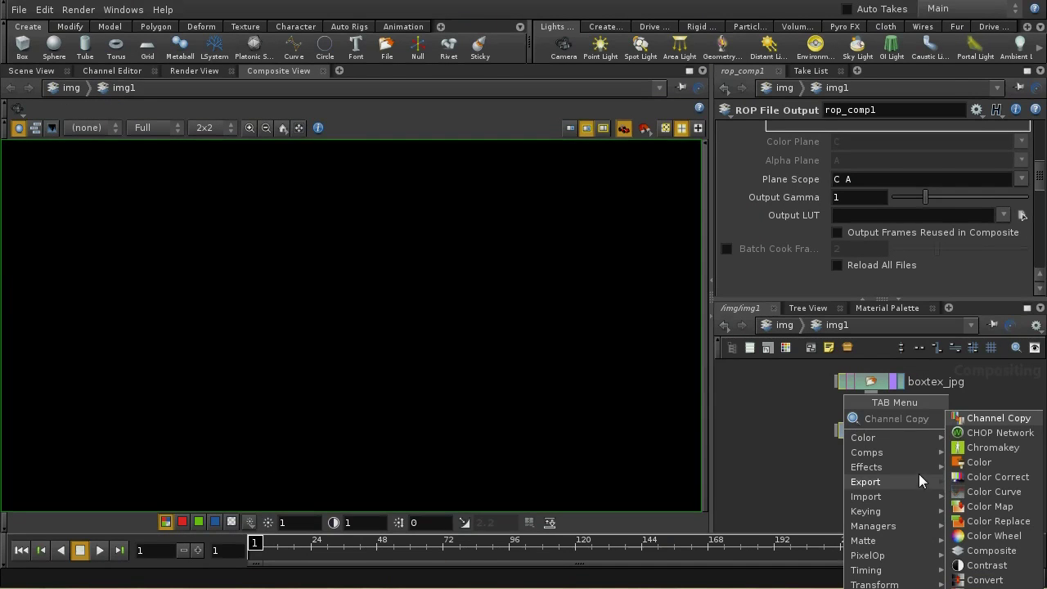
mouse_move(930, 462)
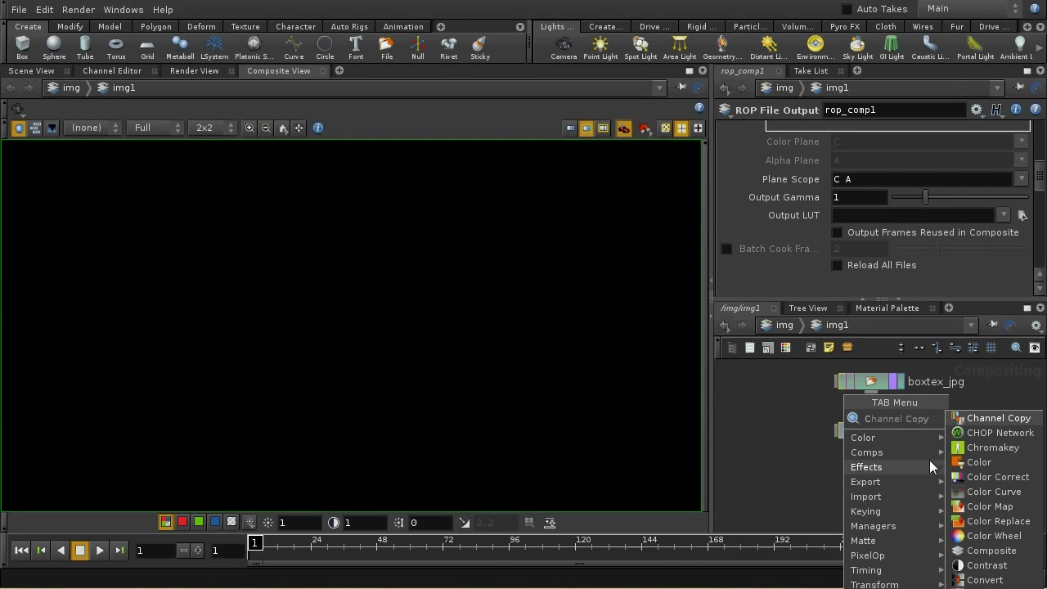
click(986, 579)
click(881, 478)
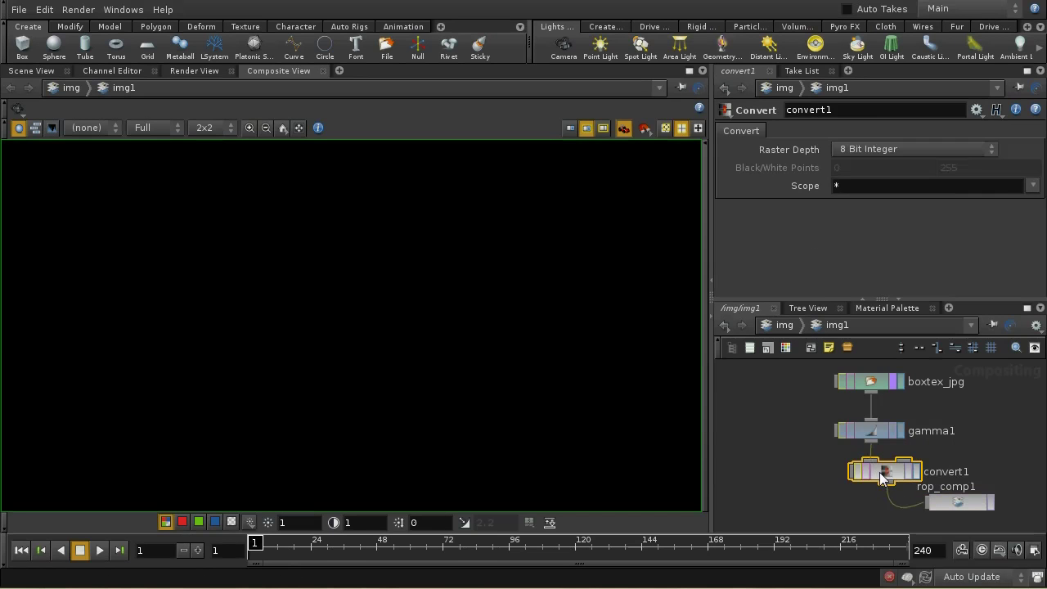
- Set the Convert node's raster depth to 16 Bit Floating Point and align it beneath the Gamma node
click(879, 149)
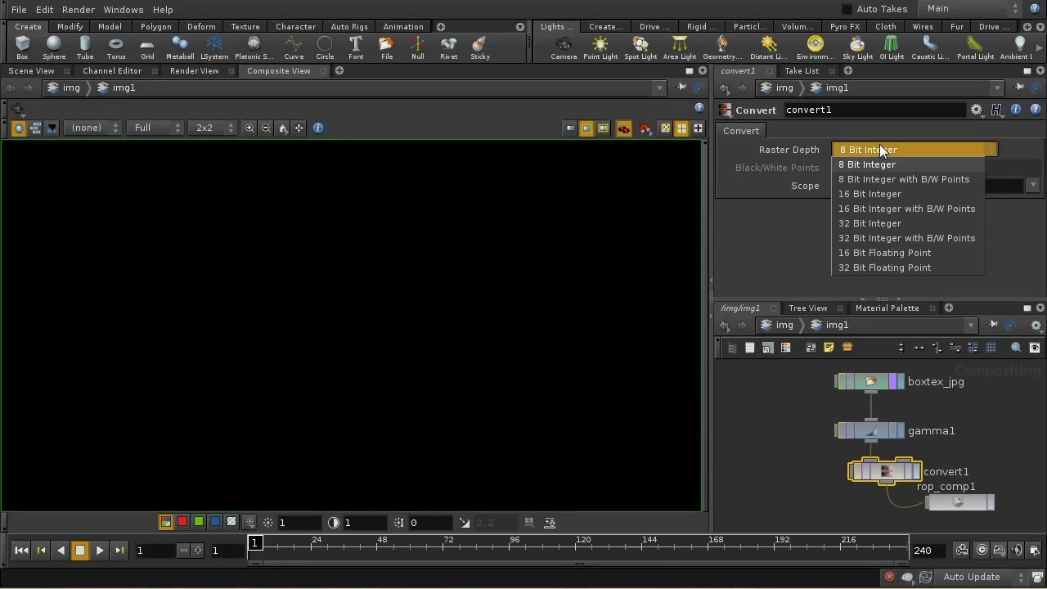
click(891, 251)
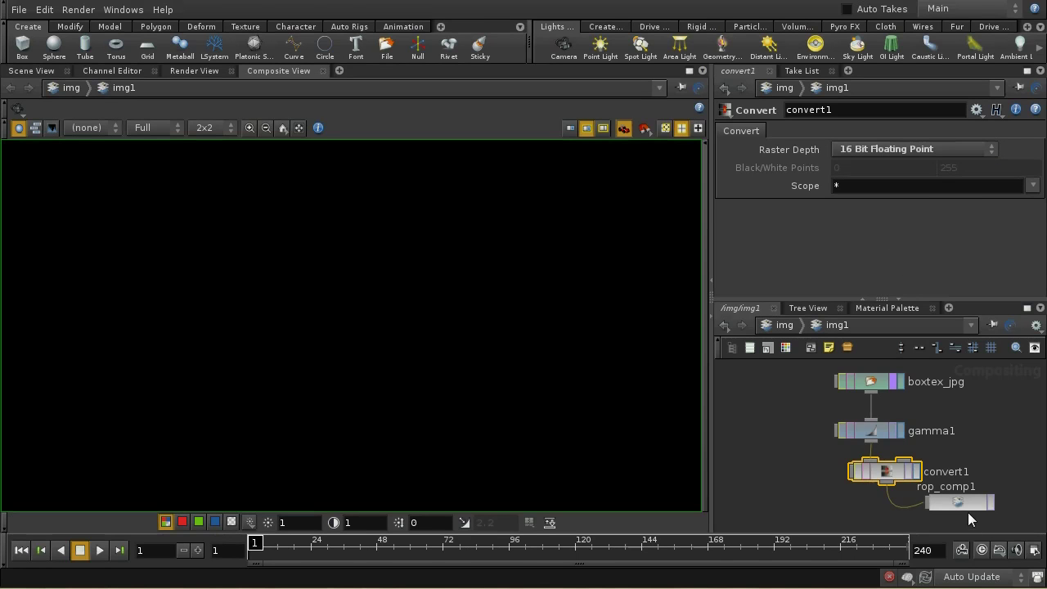
drag(968, 503, 964, 508)
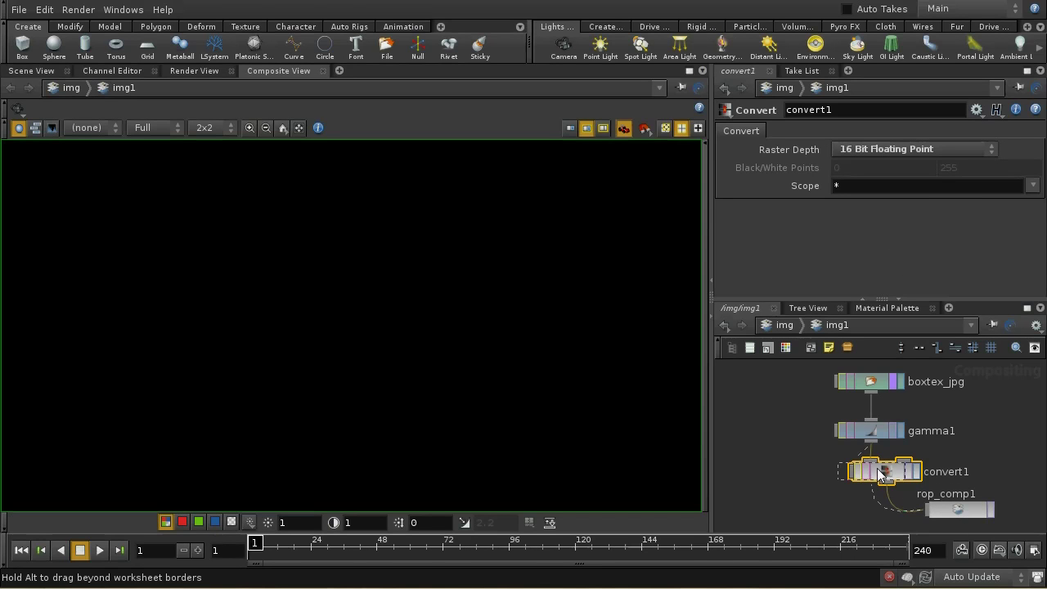
drag(889, 474, 873, 474)
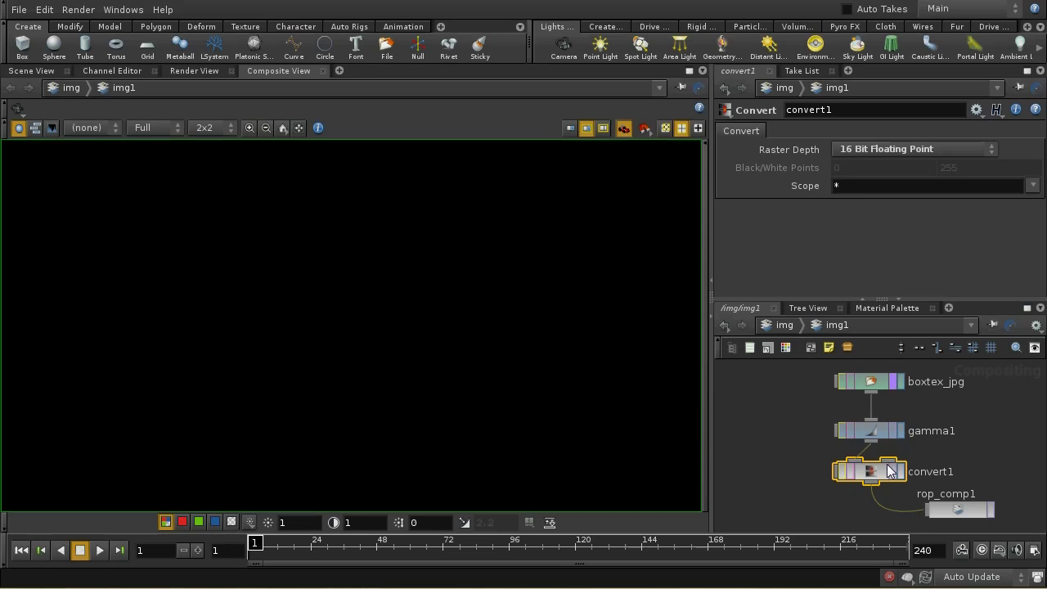
click(874, 426)
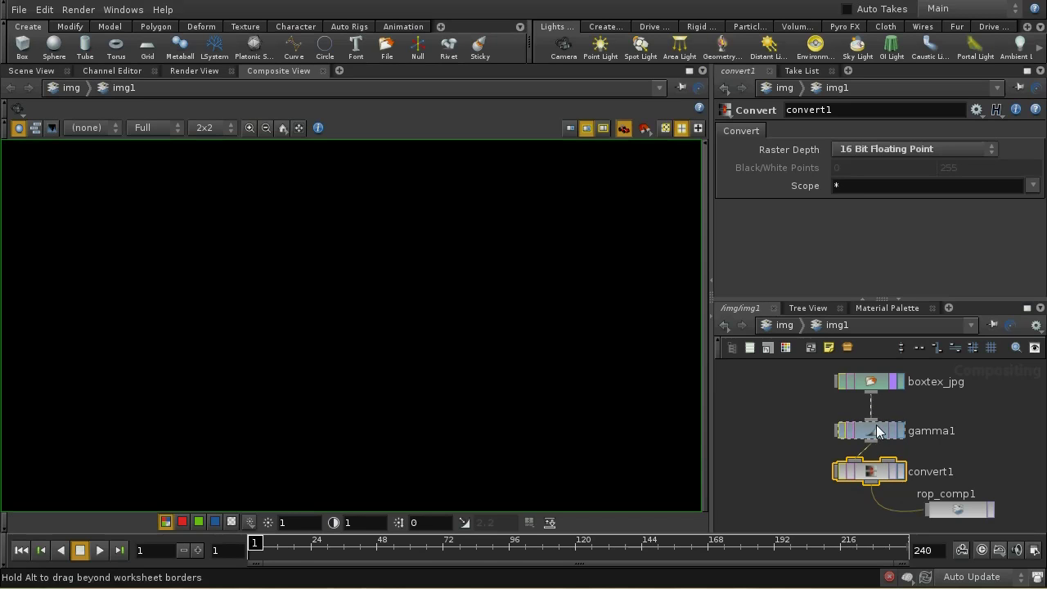
click(872, 468)
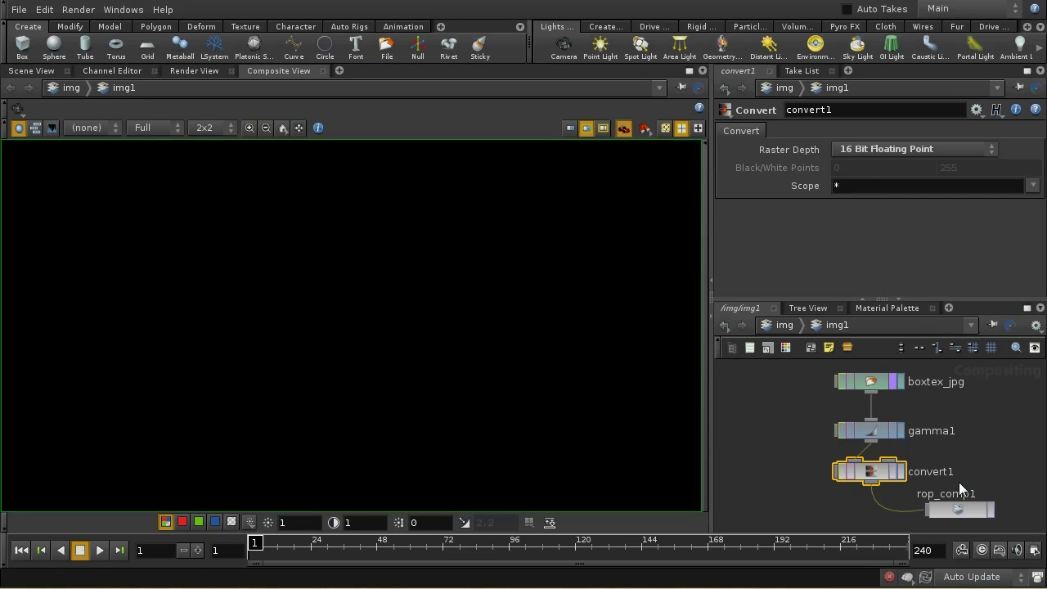
- Render the ROP File Output node with its own frame range and output settings
click(992, 510)
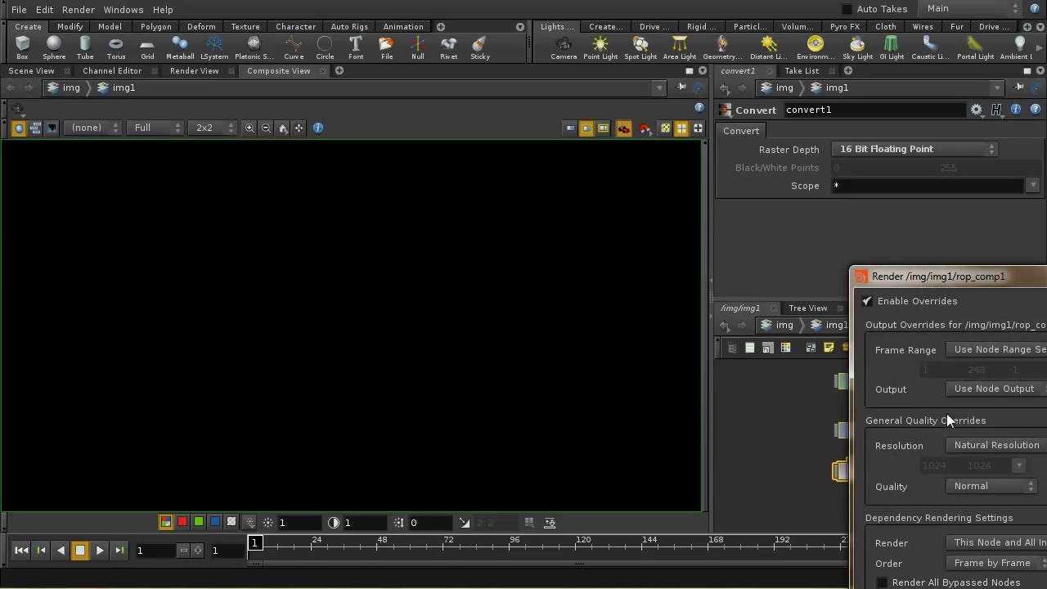
drag(932, 264, 834, 93)
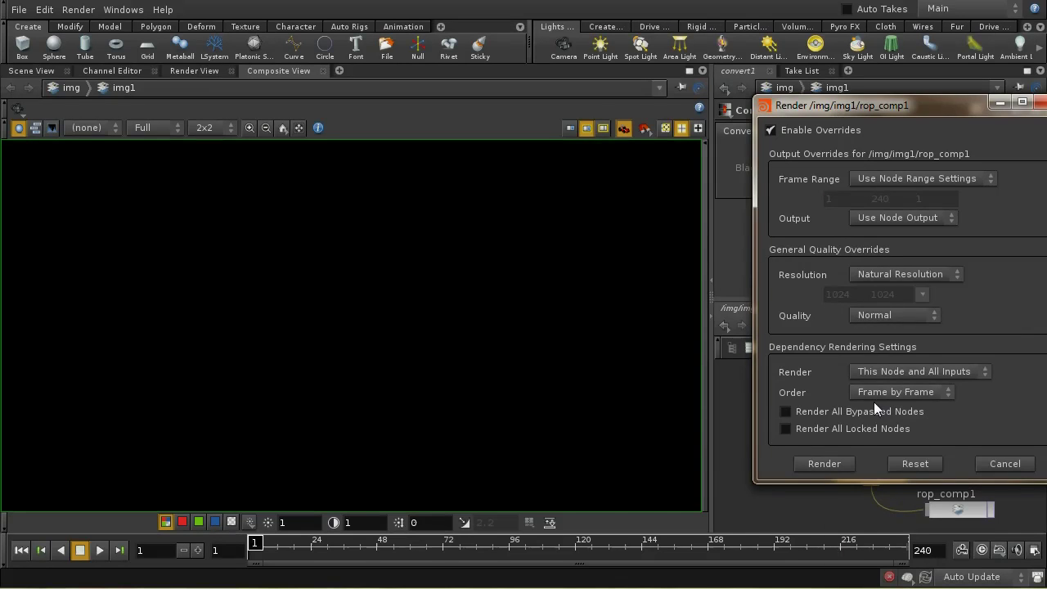
click(823, 464)
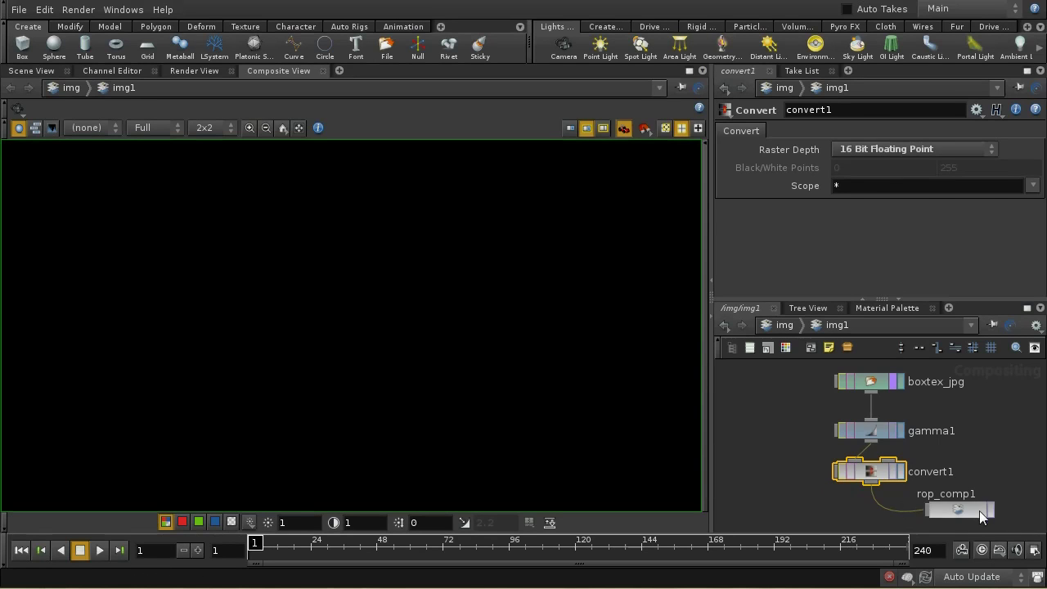
- Add a separate File node beside the existing chain and load $HIP/img/boxtex.rat into it
middle_drag(805, 446, 865, 451)
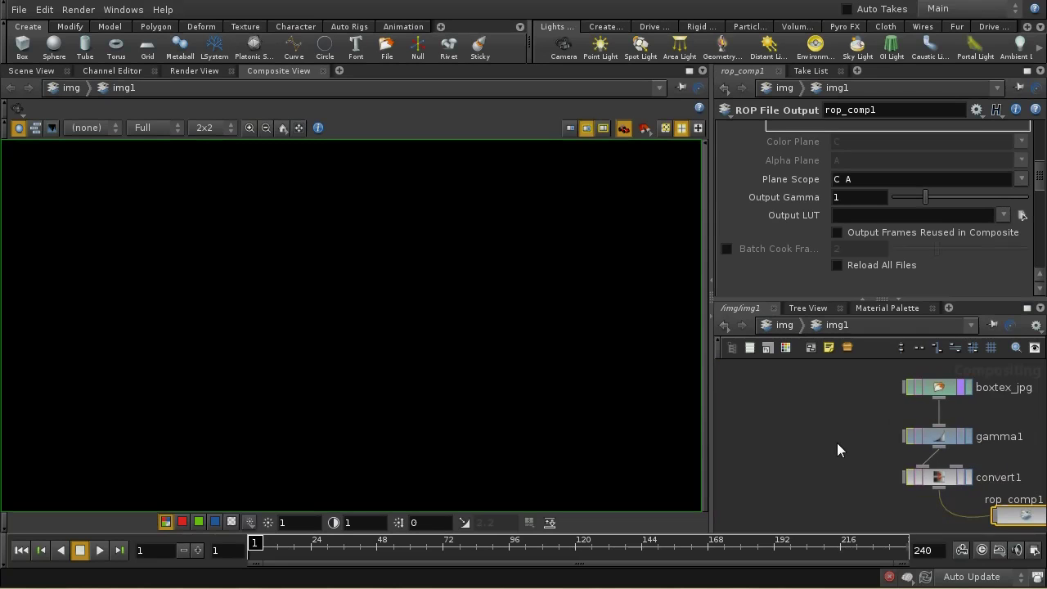
key(Tab)
text(fi)
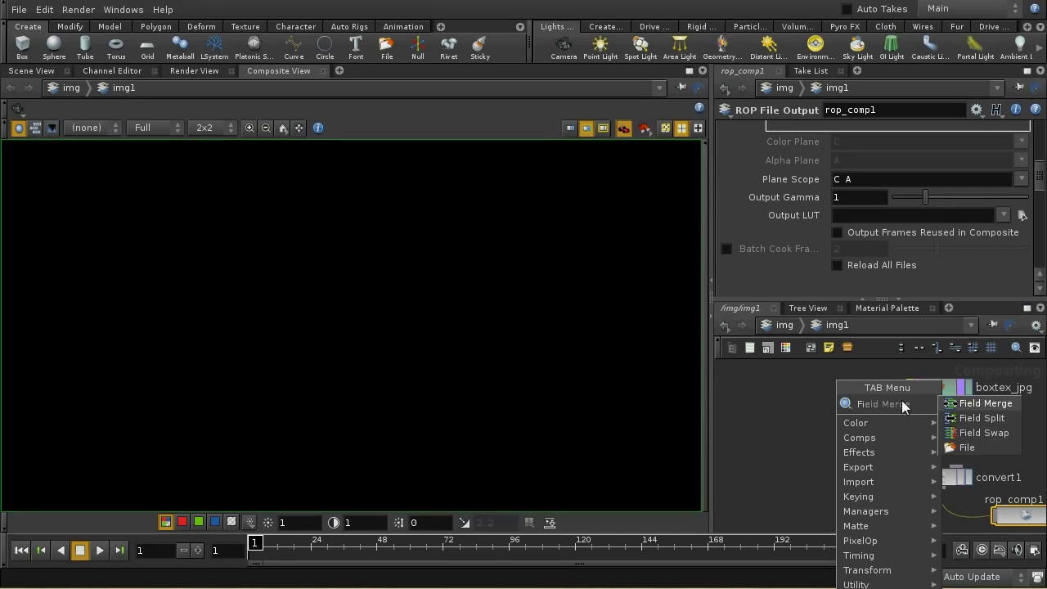
click(965, 445)
click(809, 440)
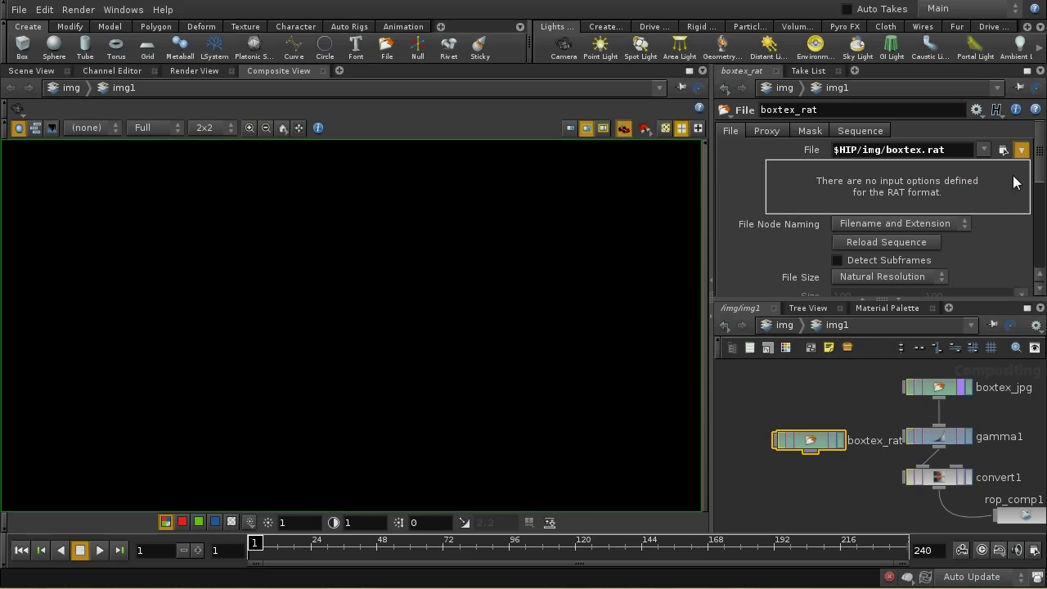
- Display the boxtex_rat image in the compositing viewer and inspect the node's information
click(841, 440)
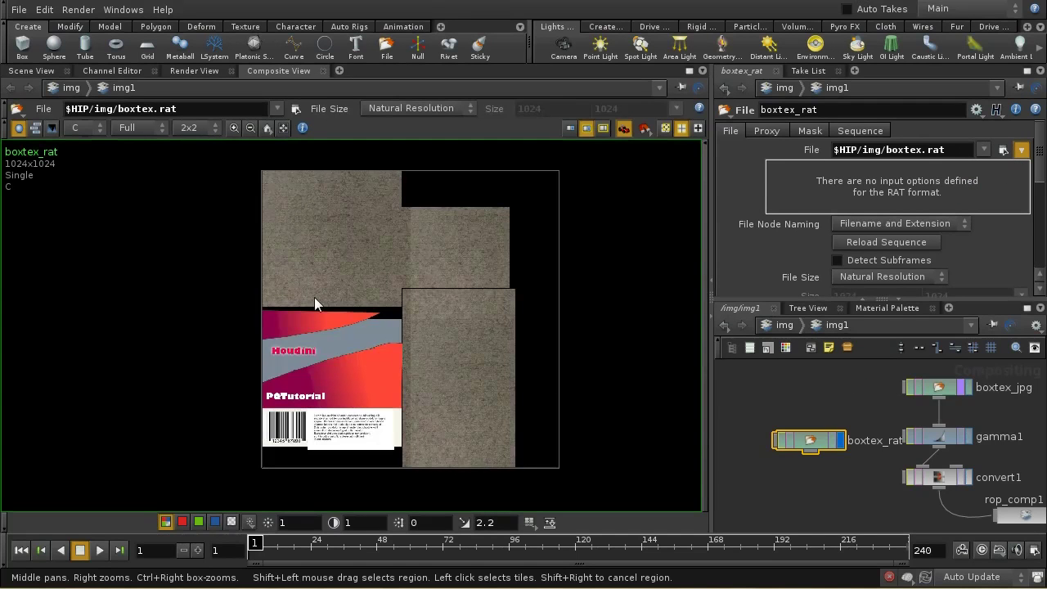
middle_click(810, 442)
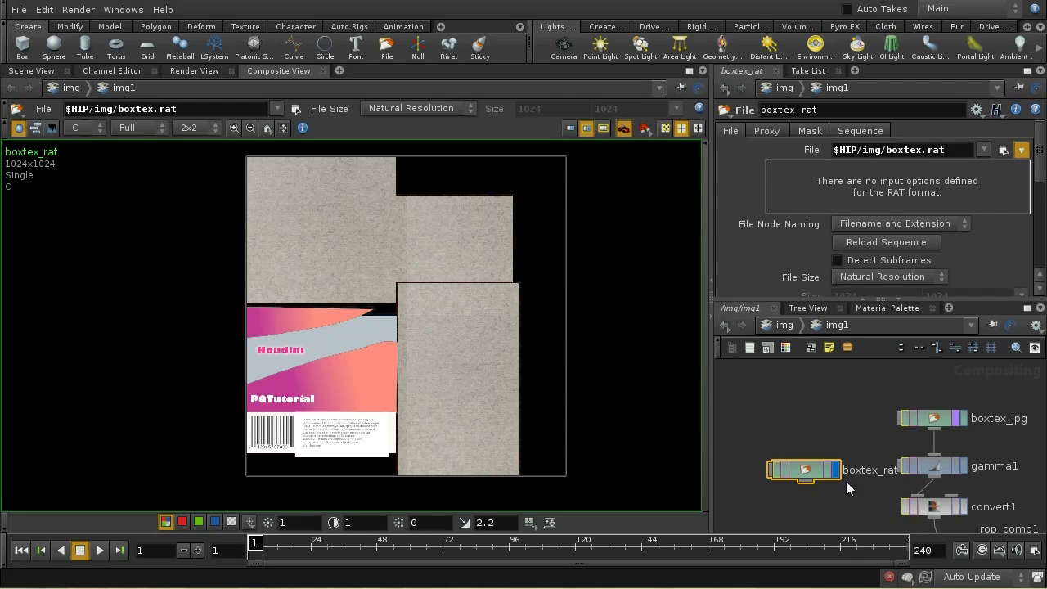
mouse_move(816, 411)
middle_down()
mouse_move(820, 423)
mouse_move(820, 412)
middle_up()
middle_drag(857, 502, 844, 494)
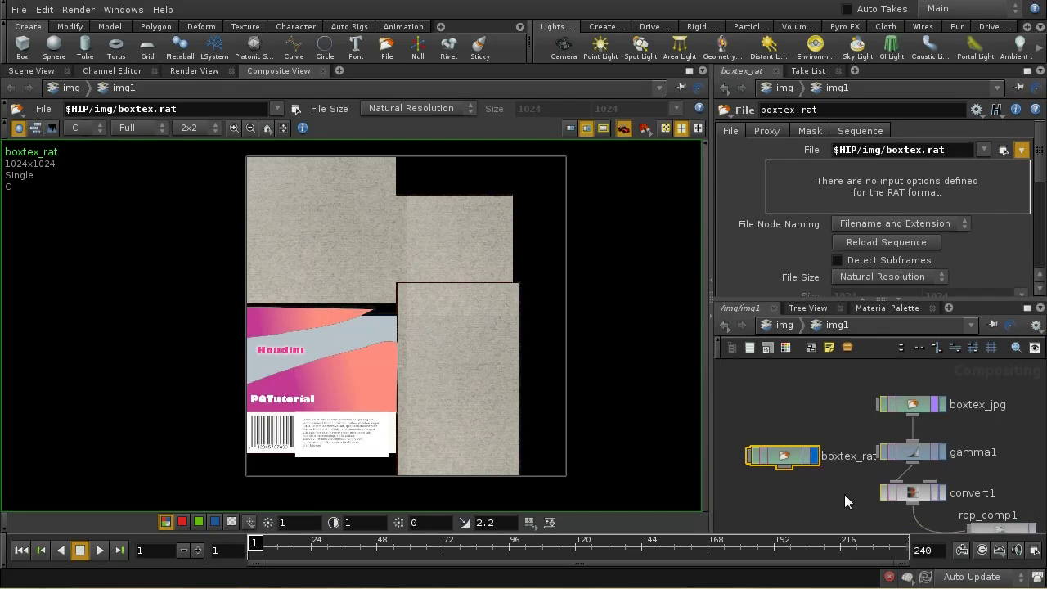
click(907, 407)
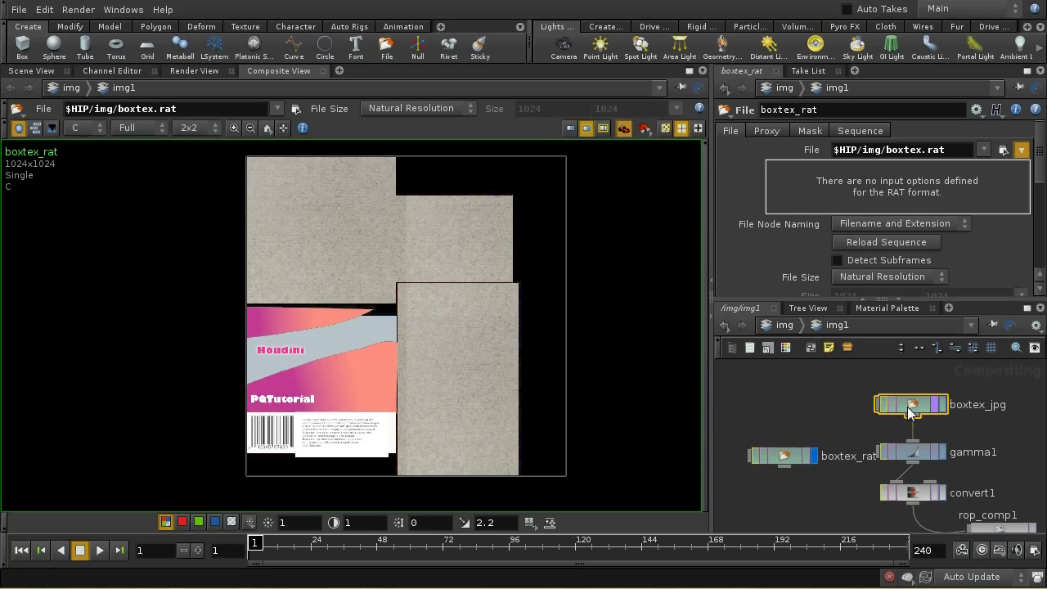
middle_drag(977, 460, 958, 454)
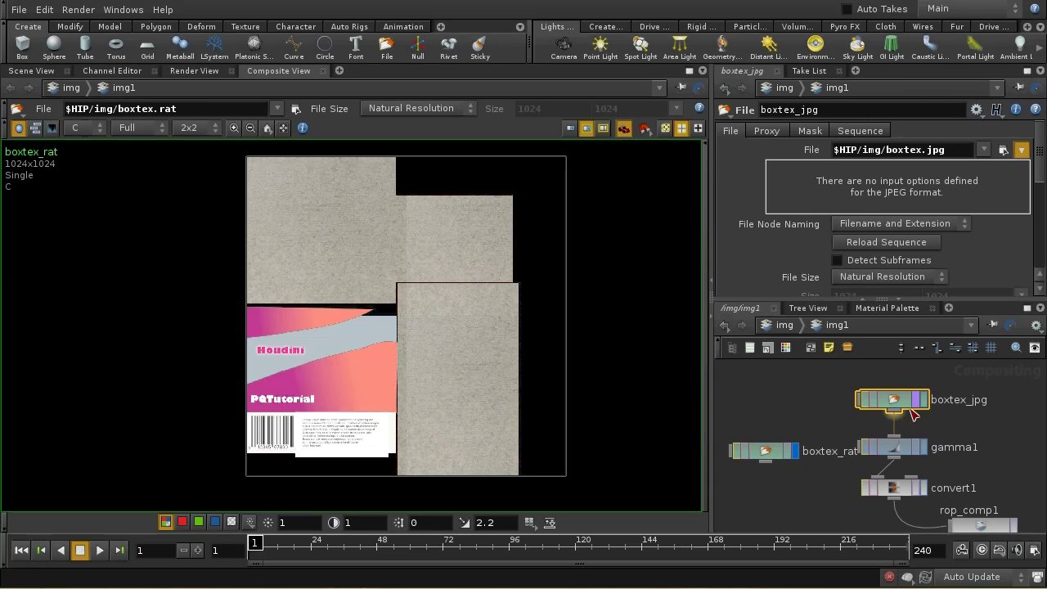
key(space)
drag(958, 479, 940, 450)
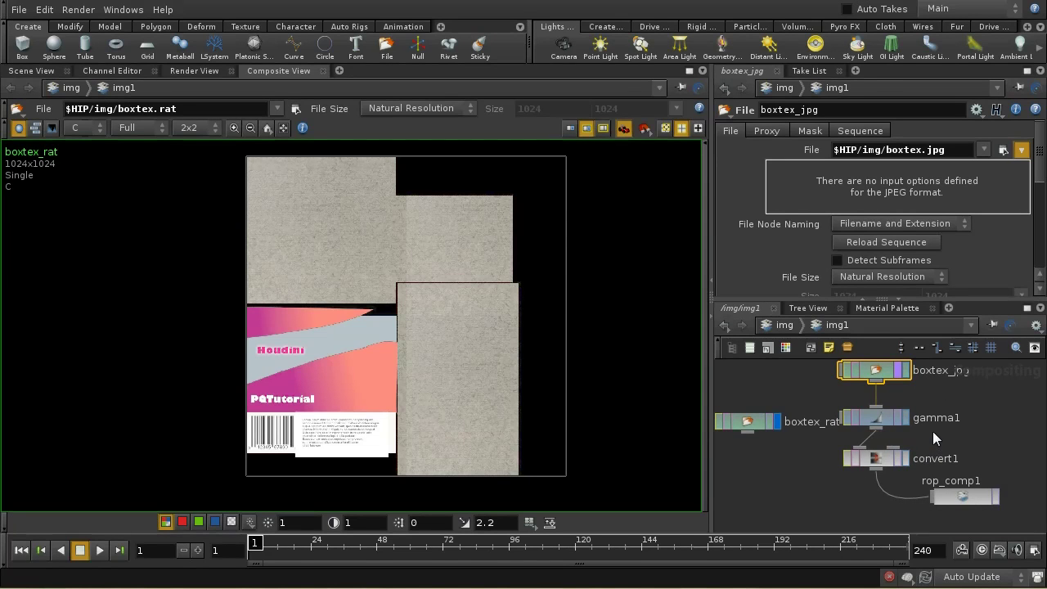
drag(932, 431, 932, 446)
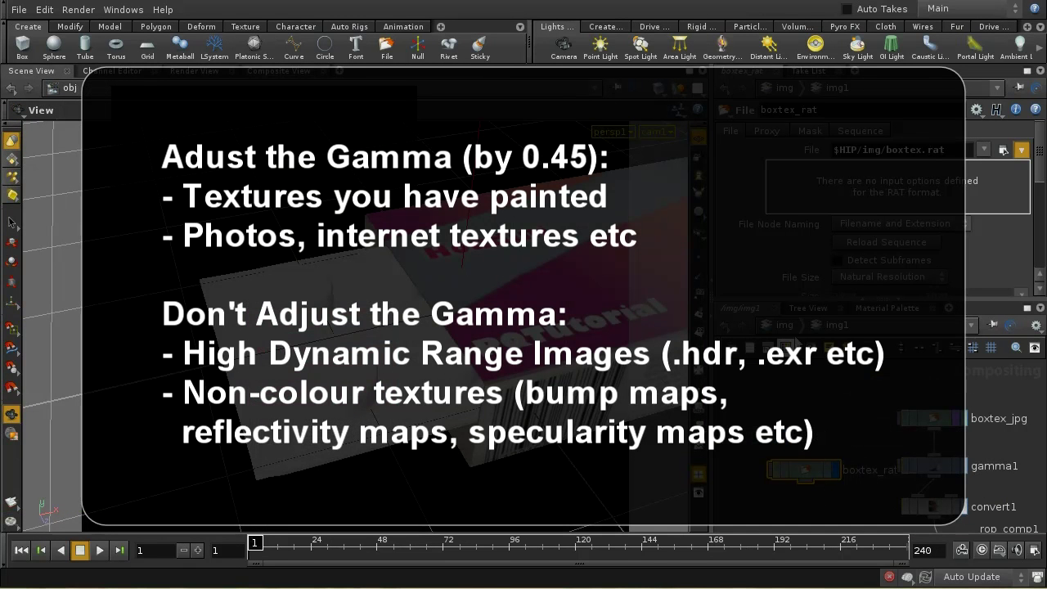
- Go to the shop network and set the mantrasurface material's base color map to $HIP/img/boxtex.rat
click(785, 326)
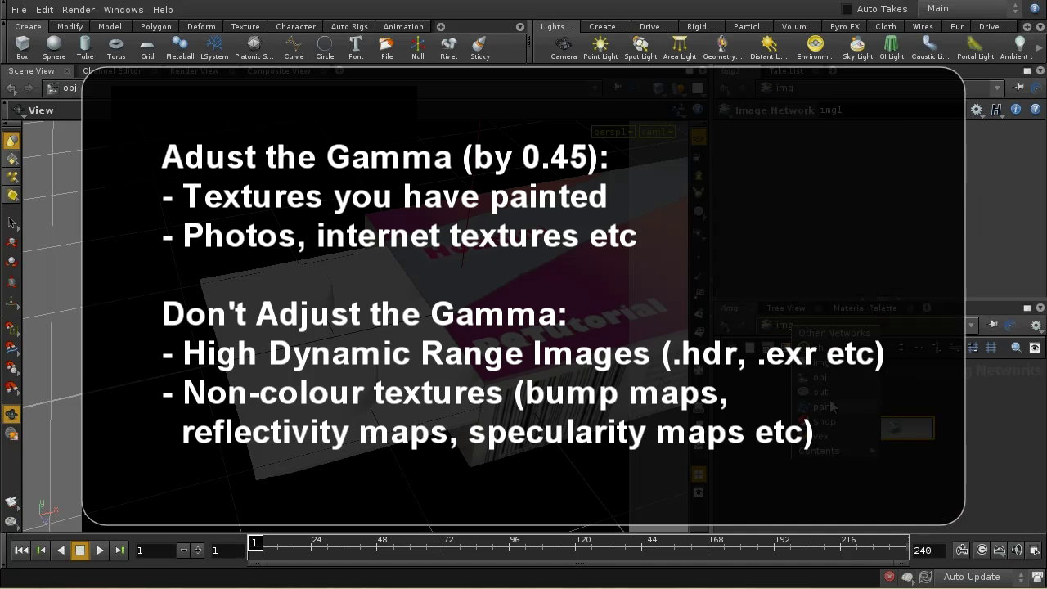
click(839, 459)
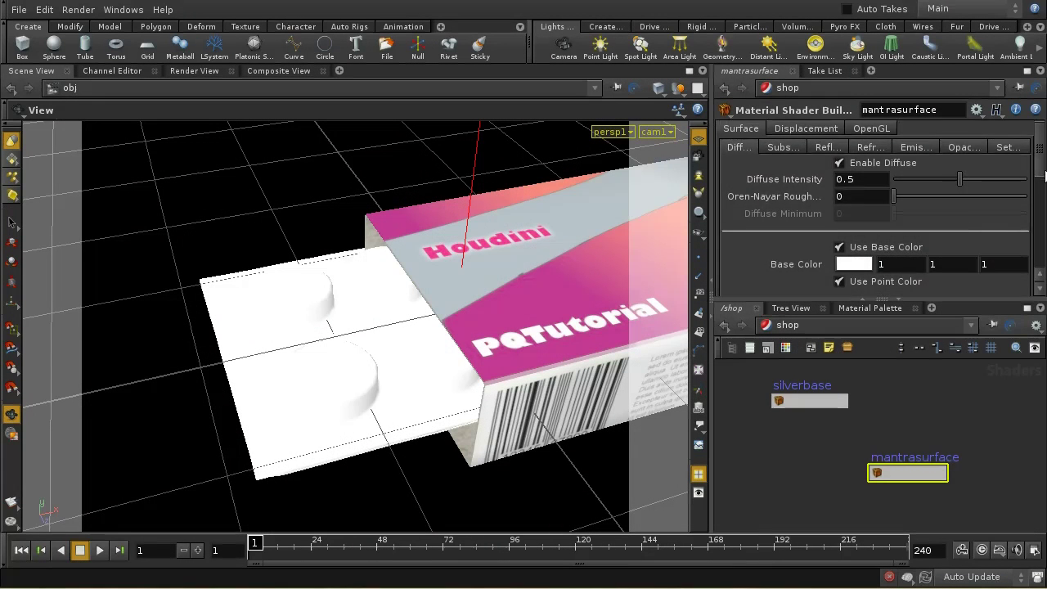
scroll(965, 237, down, 3)
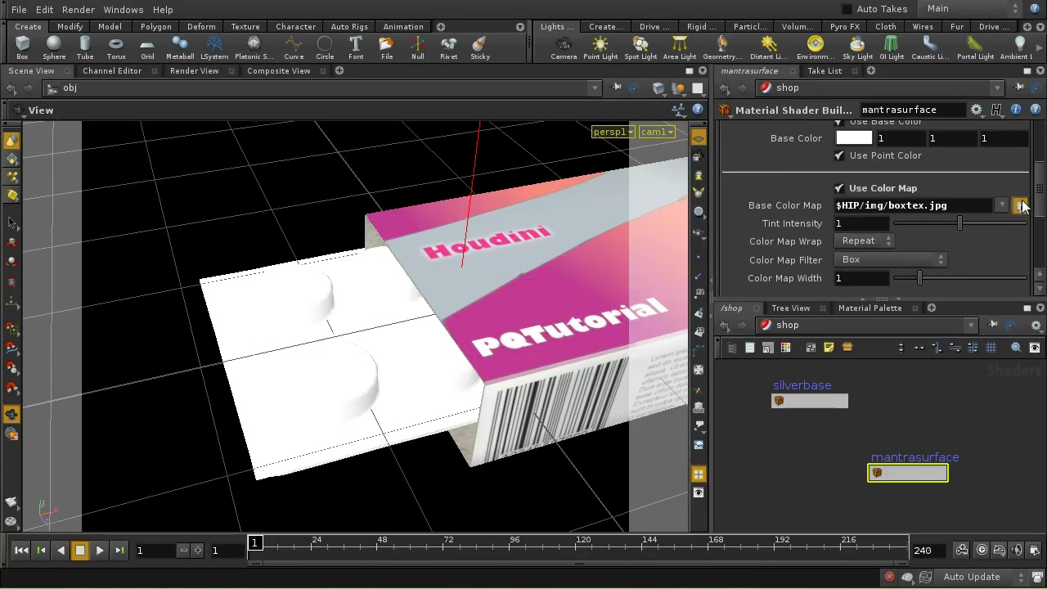
click(1021, 206)
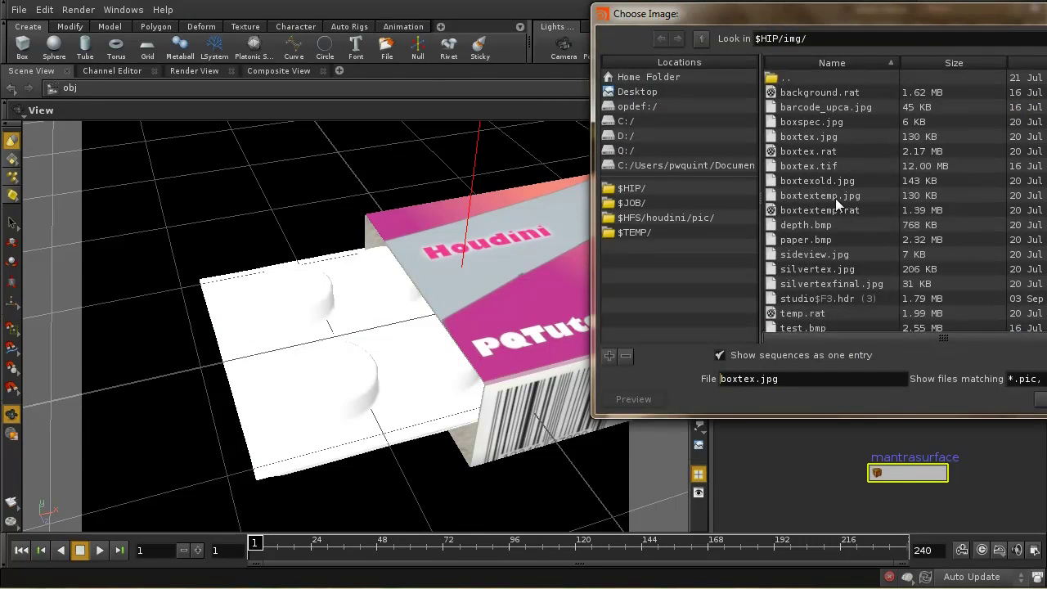
click(809, 153)
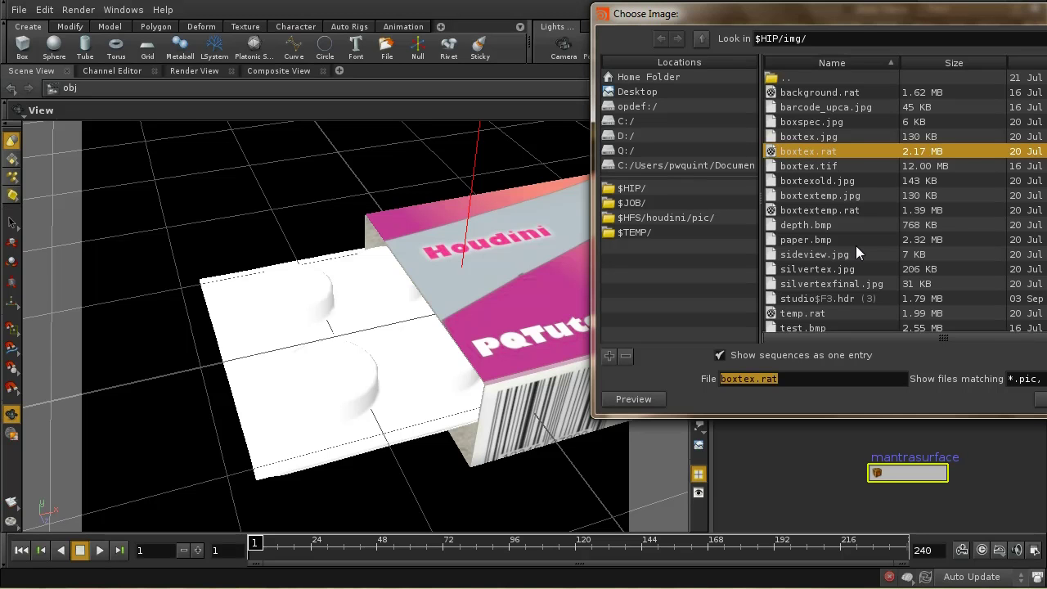
click(1040, 399)
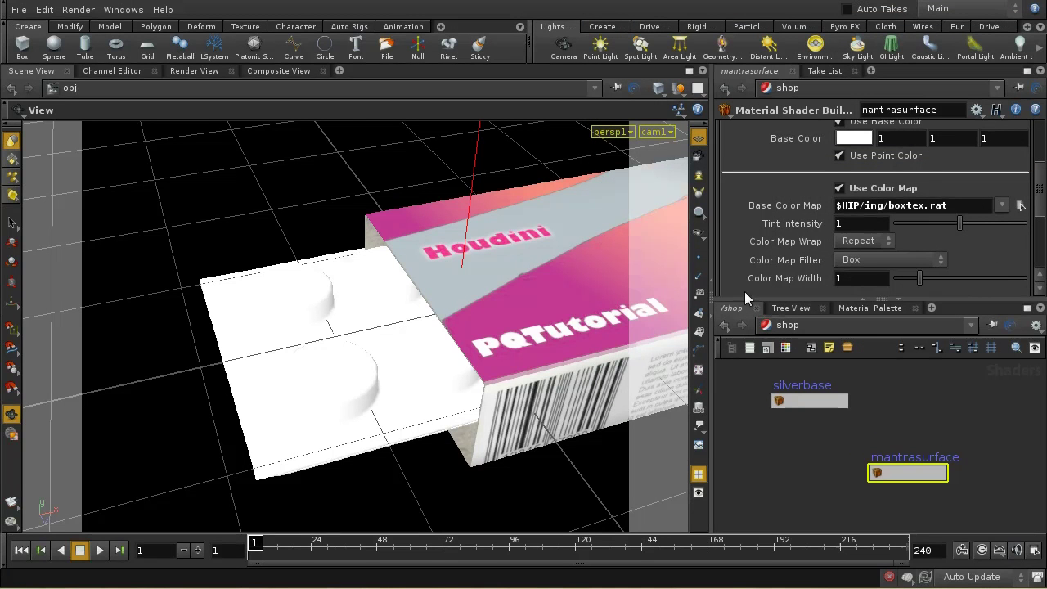
- Render the scene in the Render View through the /obj/cam1 camera
click(212, 72)
click(294, 90)
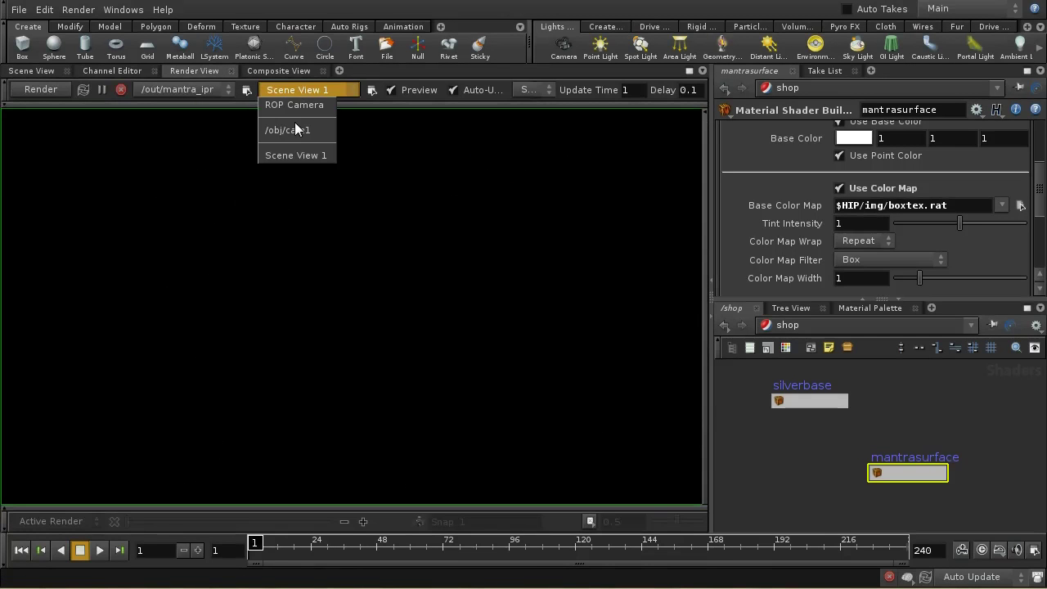
click(295, 129)
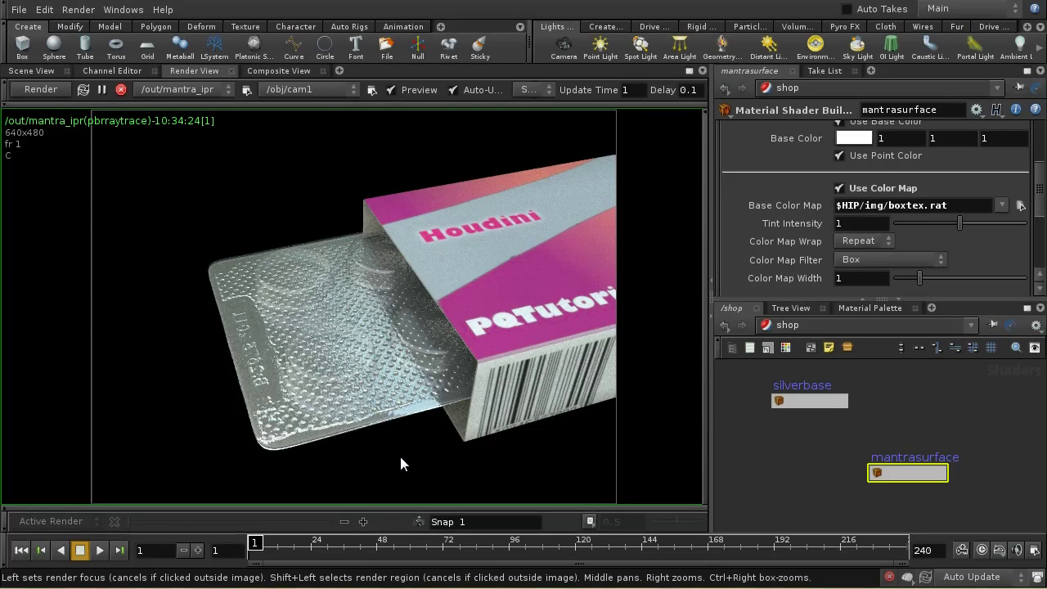
- Save the rendered frame as ./untitled$F.pic at natural resolution with an output gamma of 2.2
right_click(147, 192)
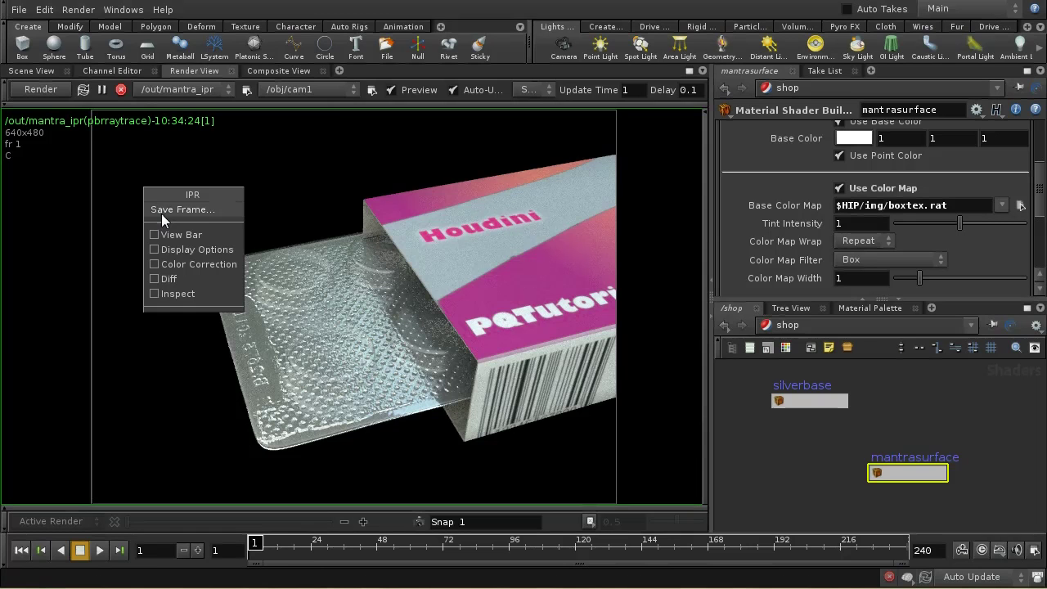
click(162, 211)
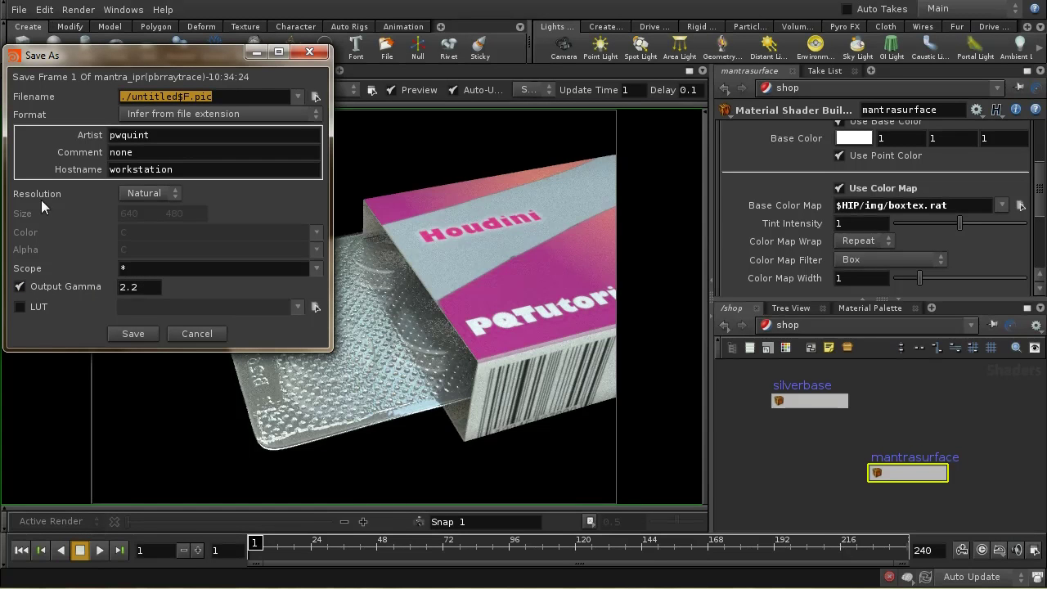
click(123, 334)
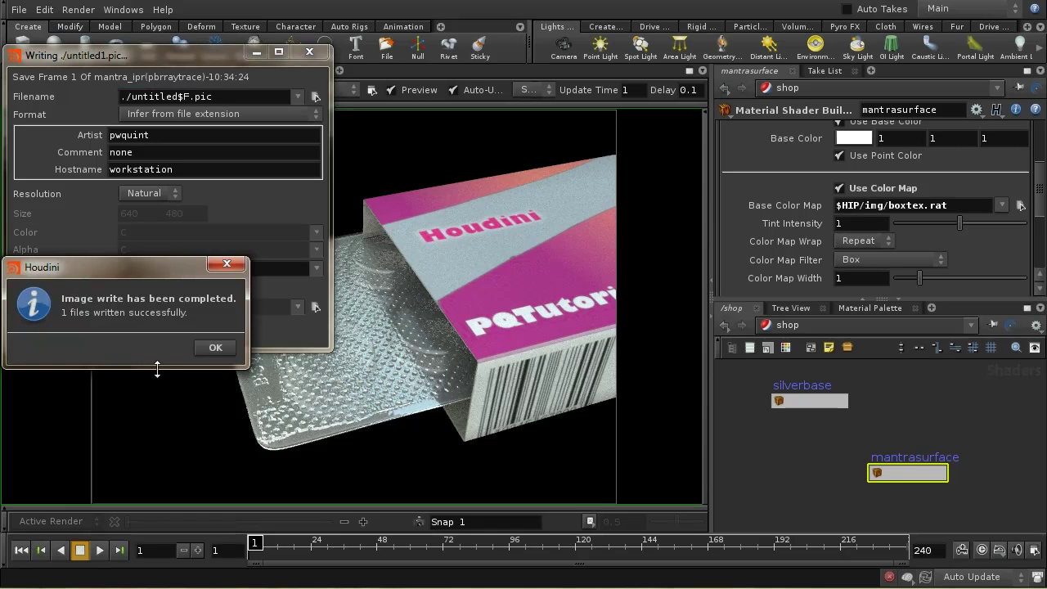
click(210, 349)
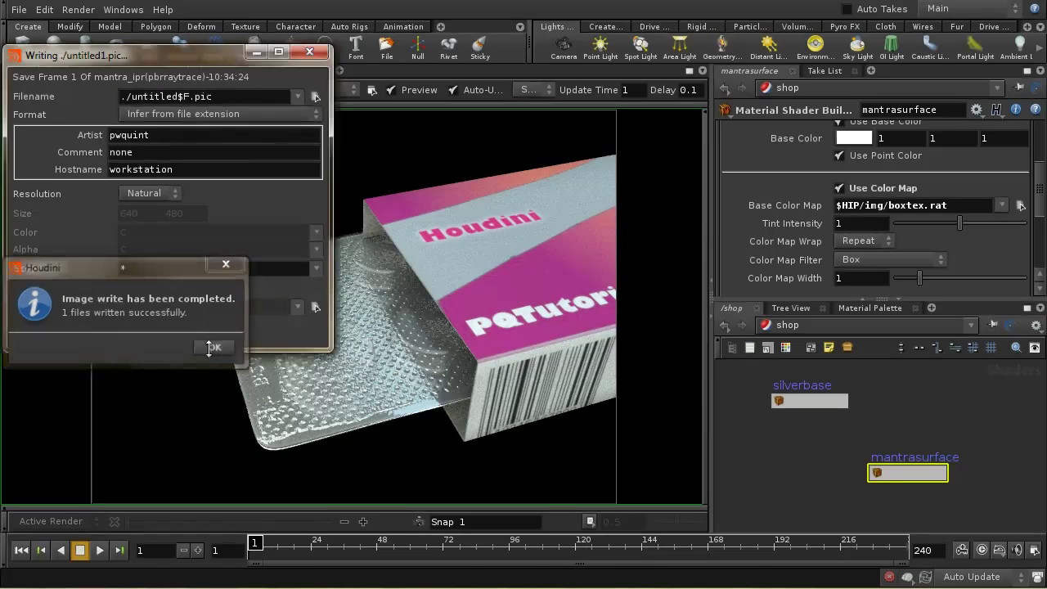
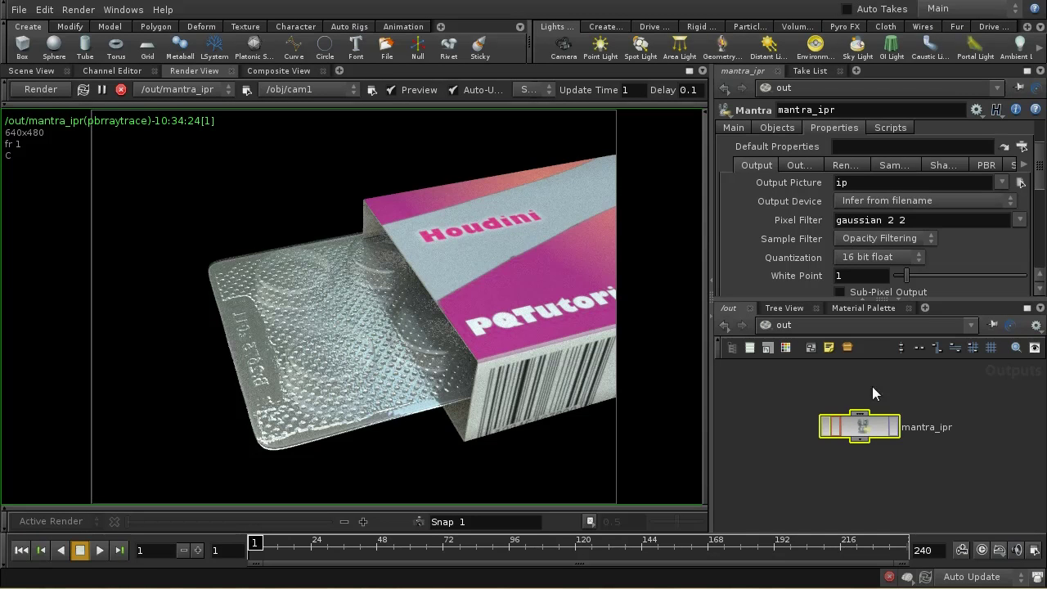
- Add the Mantra output parameter Gamma (vm_gamma) to the mantra_ipr node and stop the preview render
click(977, 109)
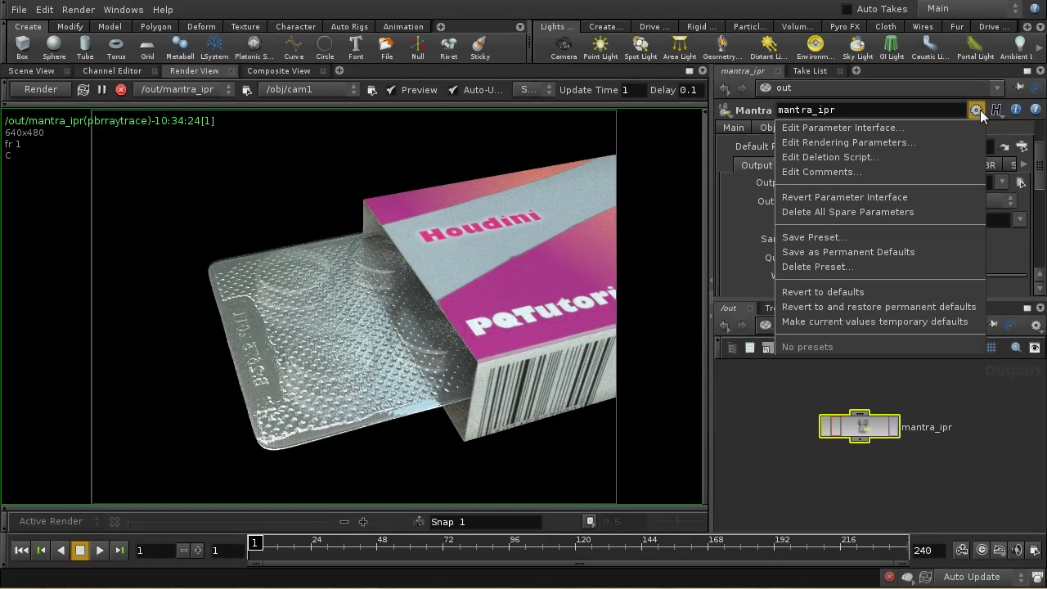
click(949, 144)
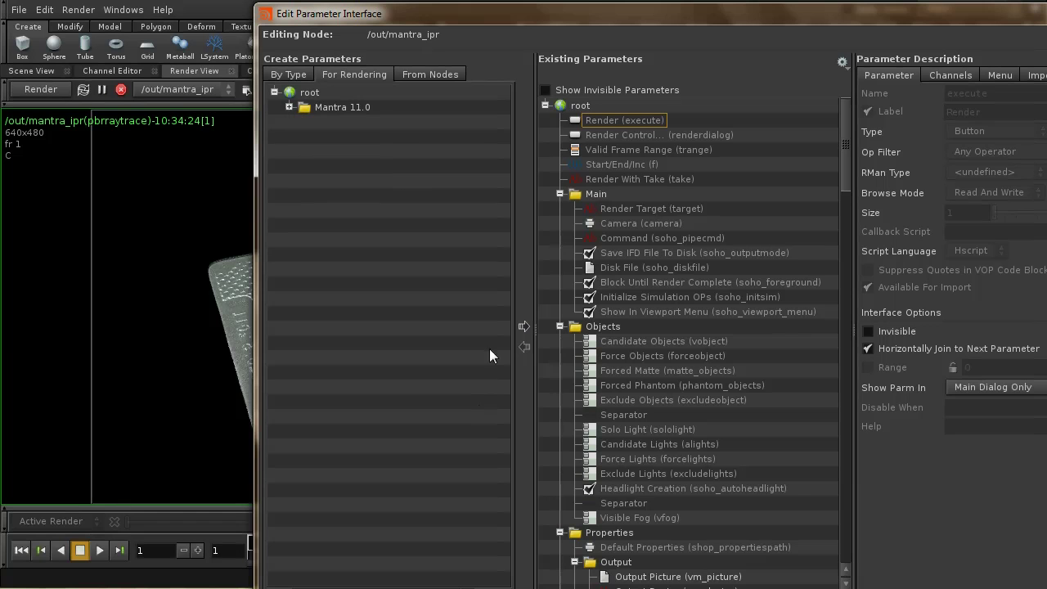
click(291, 108)
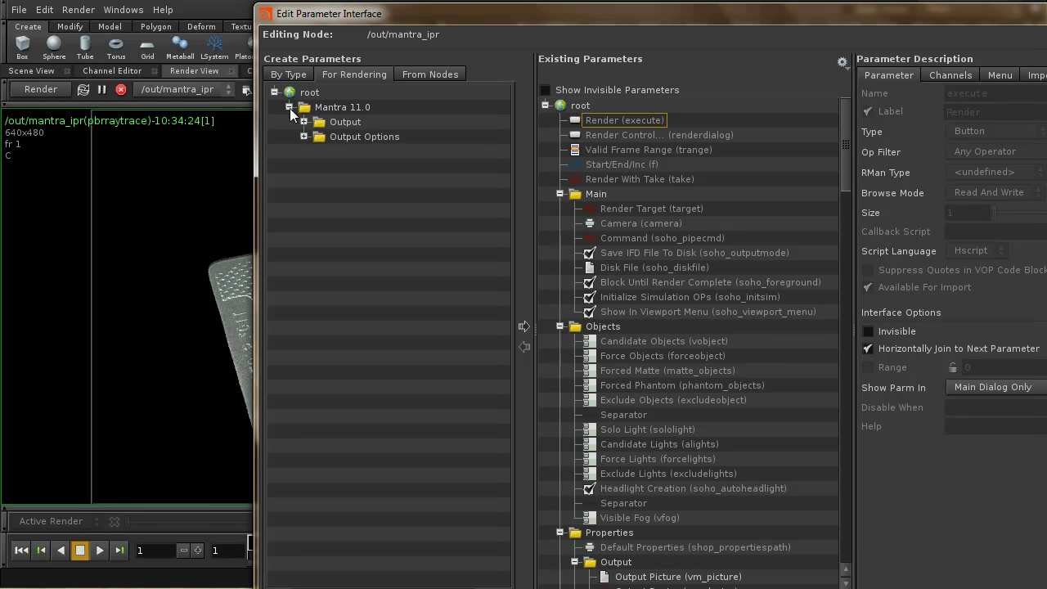
click(304, 122)
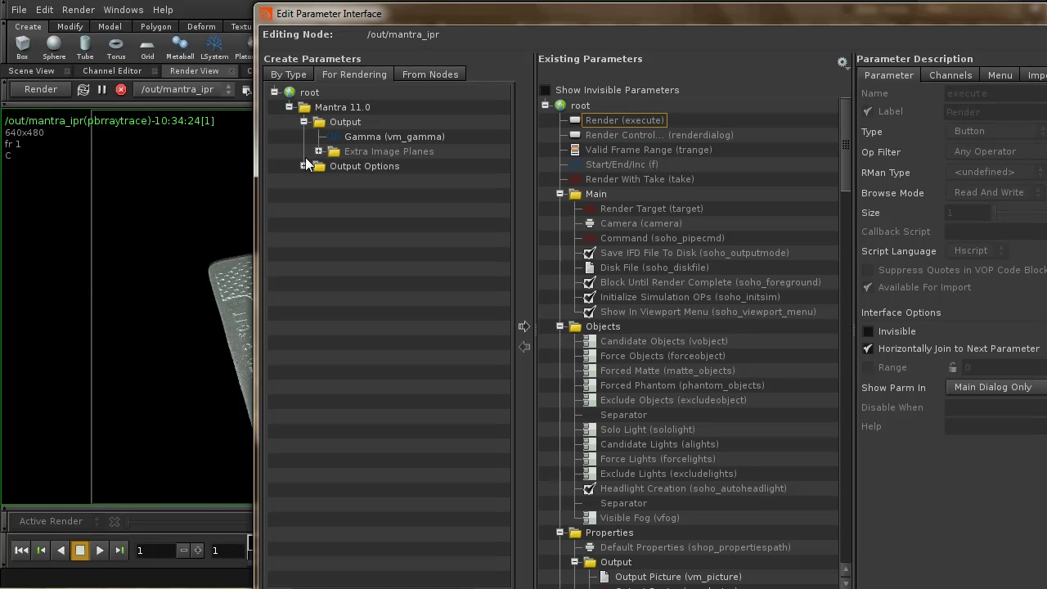
click(304, 165)
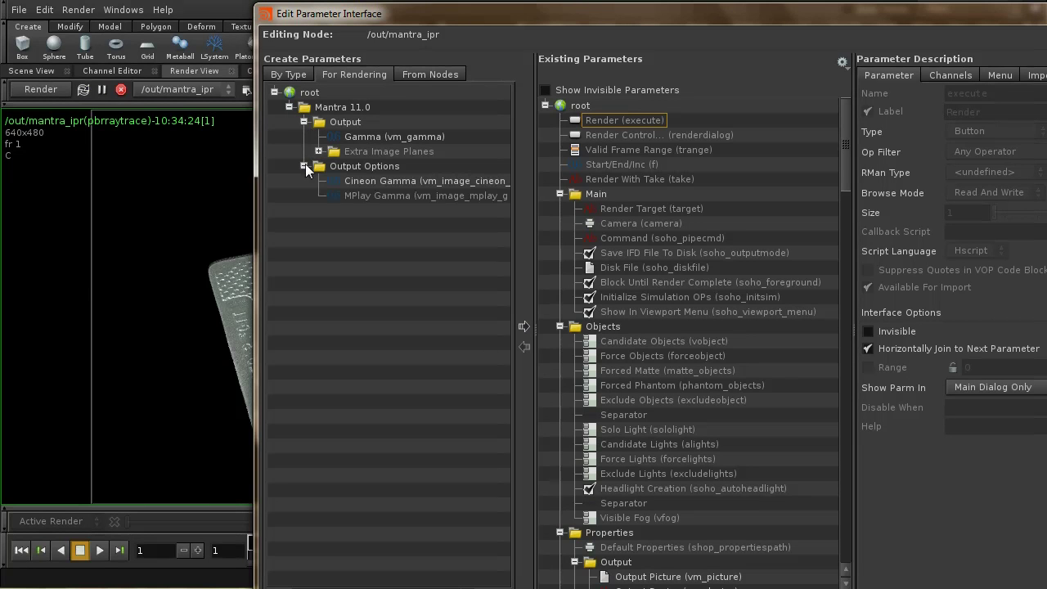
click(402, 136)
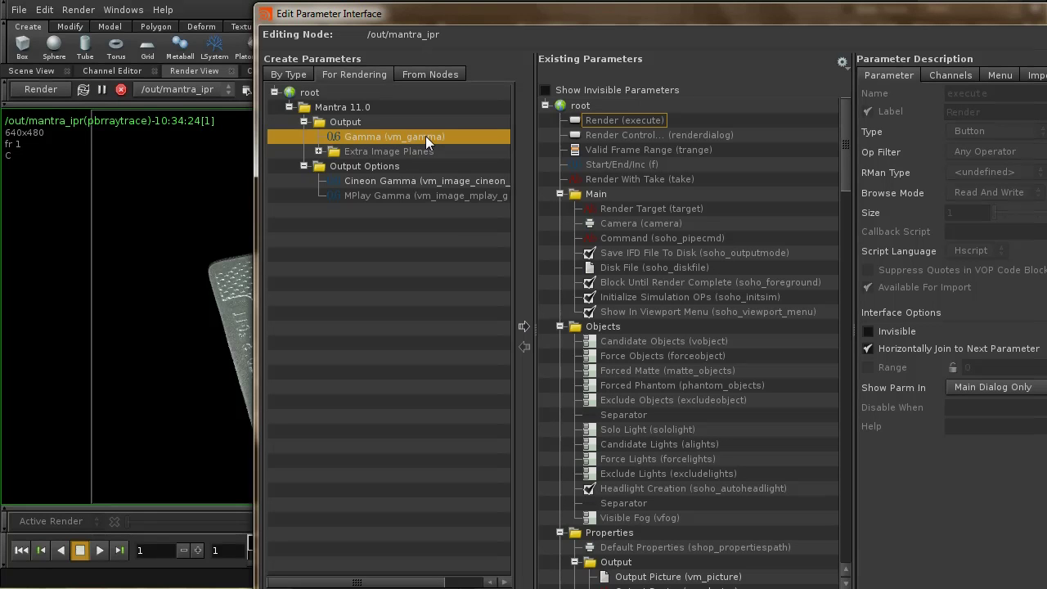
drag(425, 135, 440, 145)
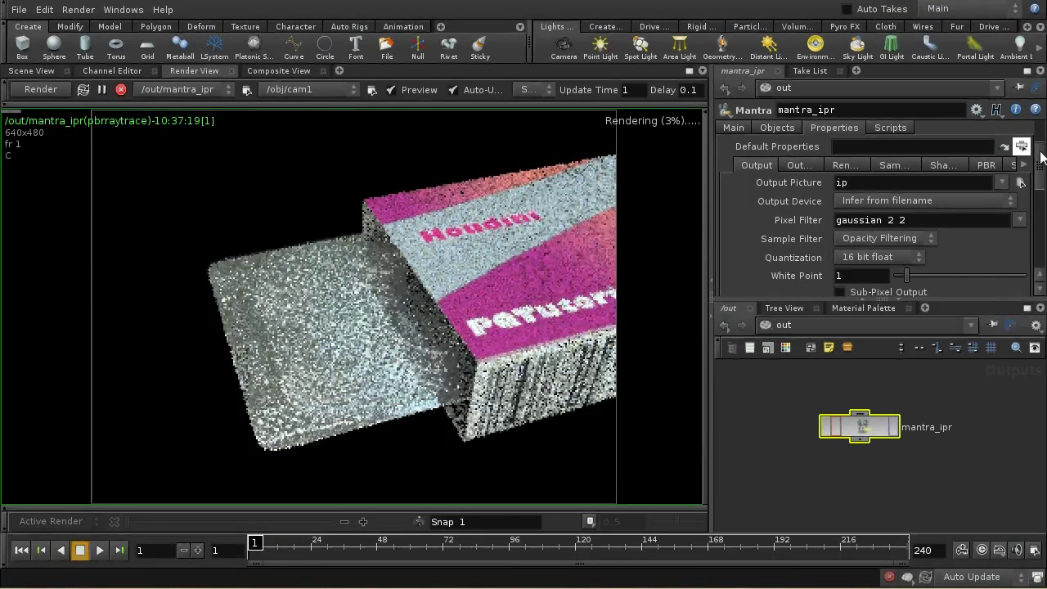
click(120, 90)
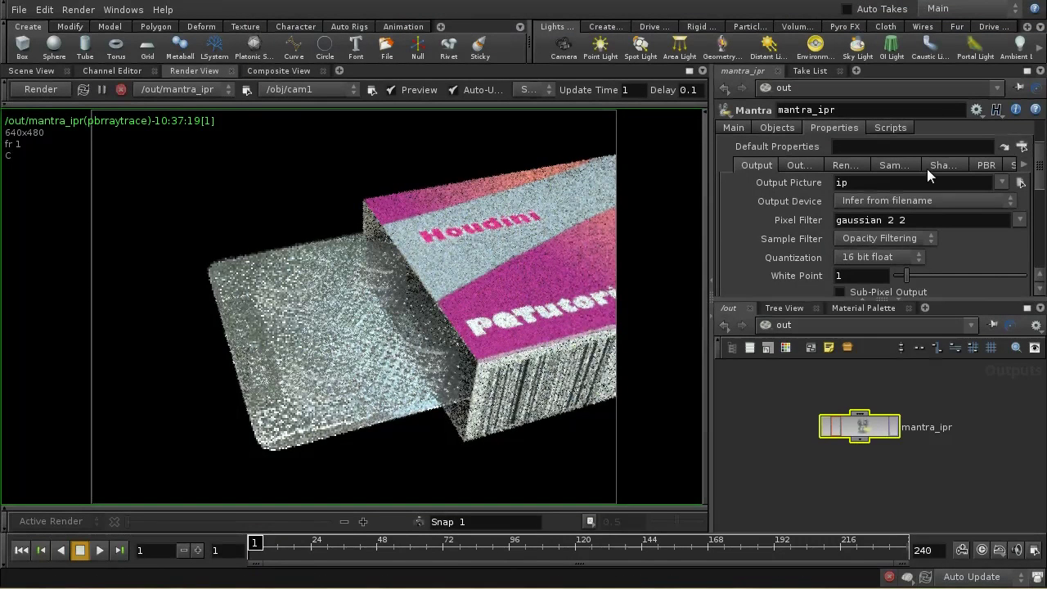
- Check the added Gamma parameter among the output properties of mantra_ipr
drag(1041, 188, 1043, 238)
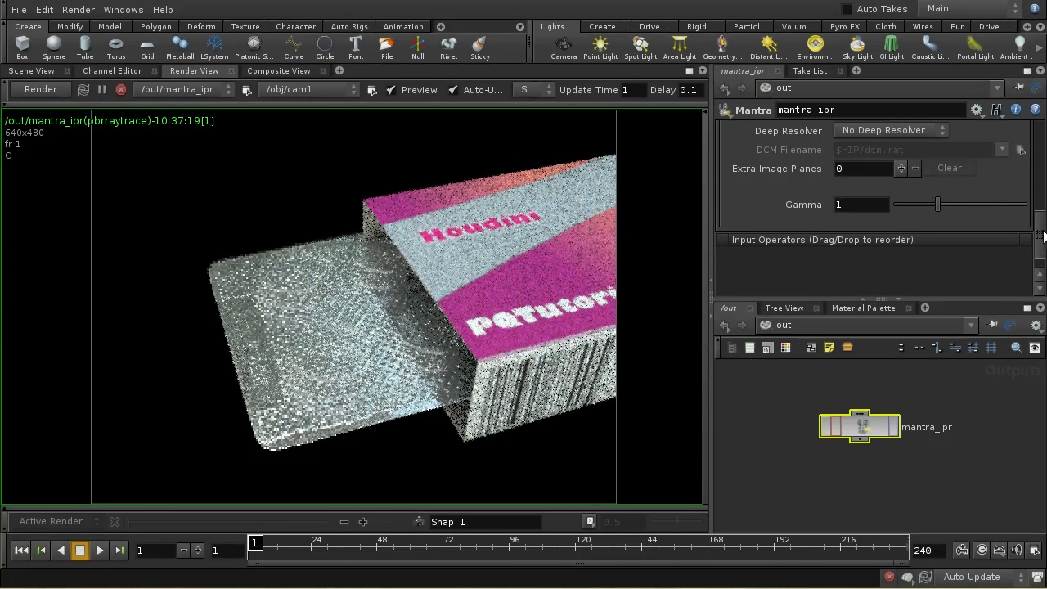
drag(1044, 233, 1044, 206)
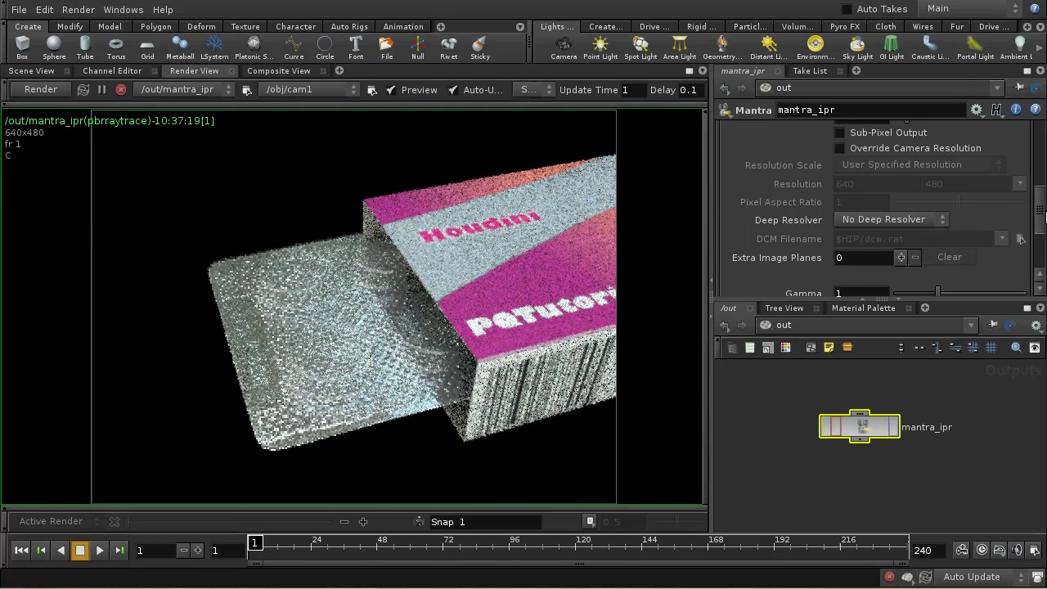
drag(1044, 217, 1044, 155)
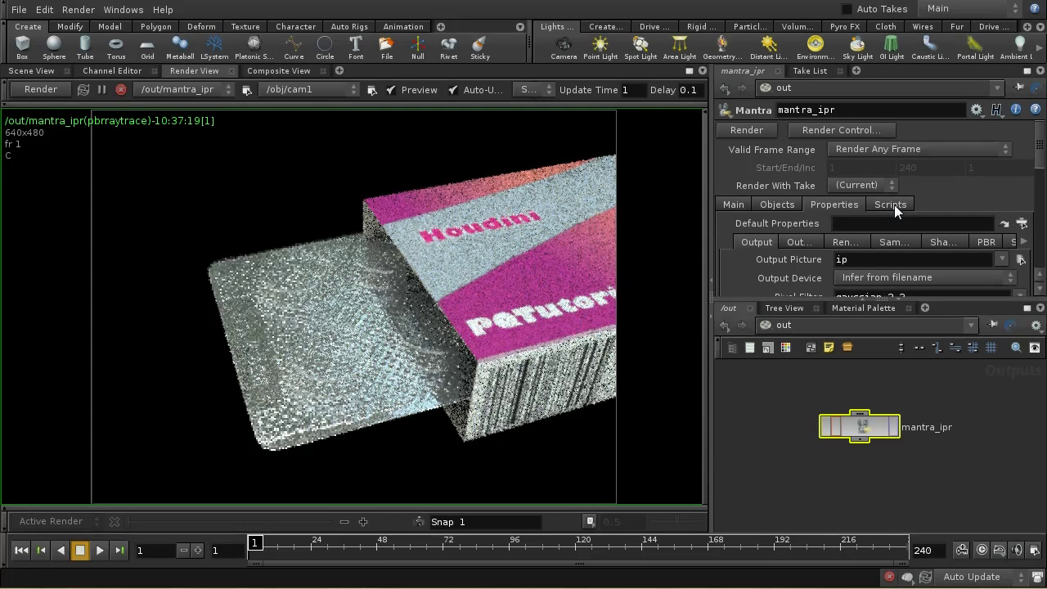
- Examine the render, sampling and shading properties of mantra_ipr, including the Color Space options
click(848, 241)
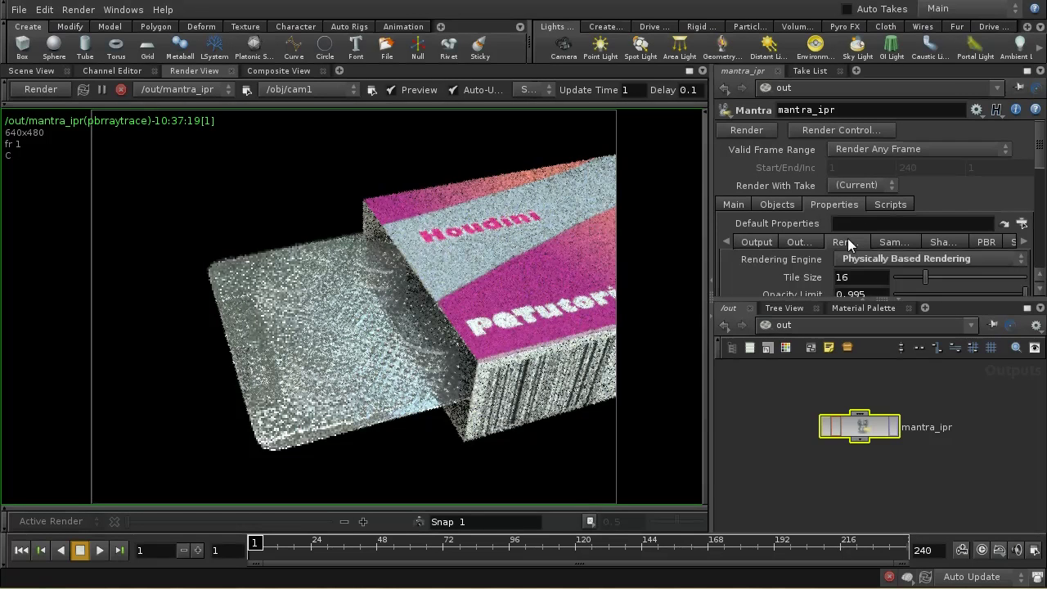
scroll(917, 201, down, 4)
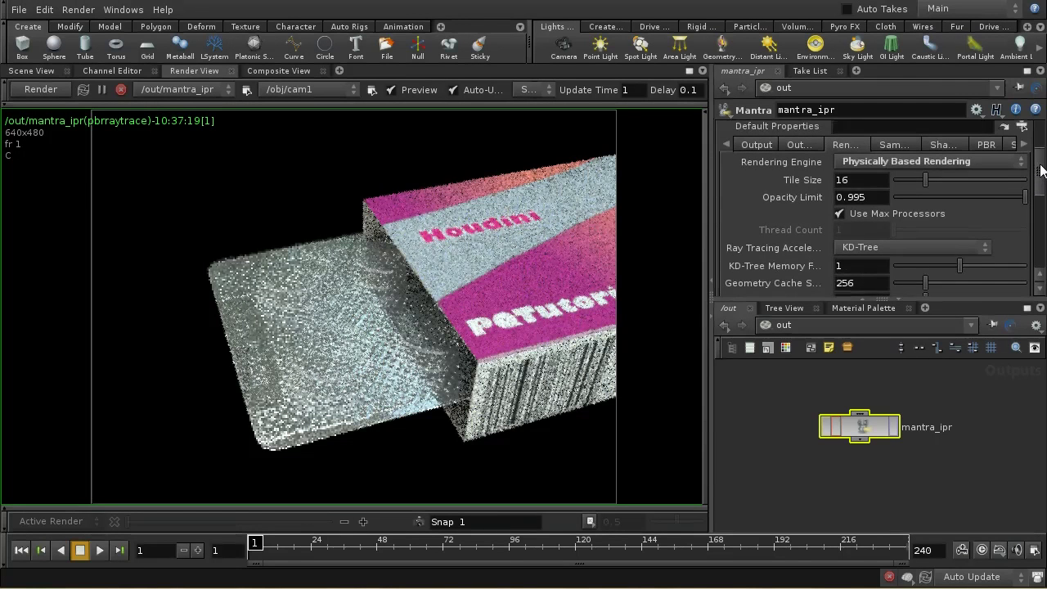
click(894, 148)
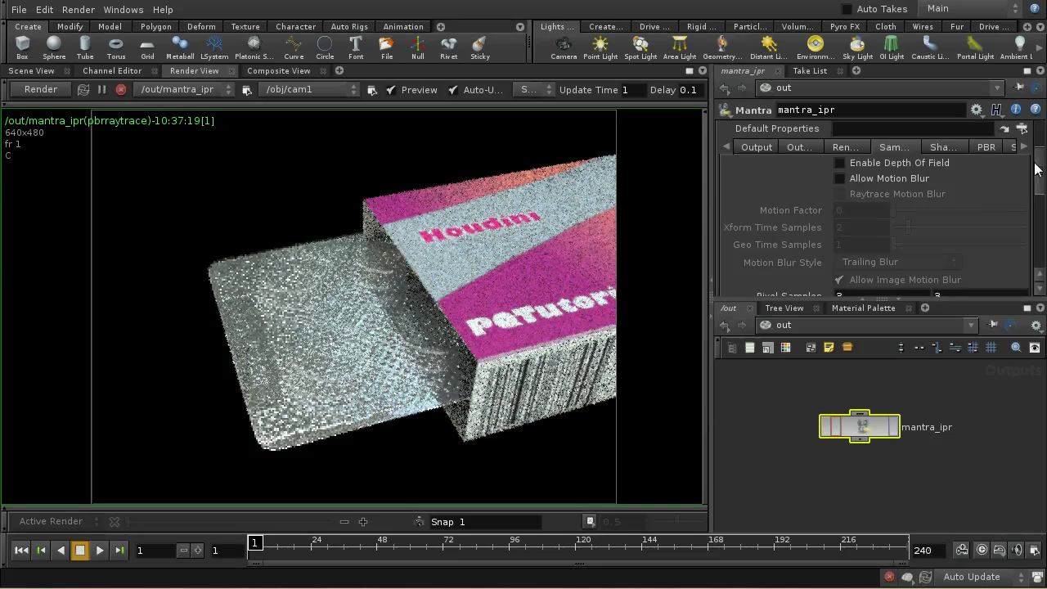
mouse_move(1039, 169)
mouse_down()
mouse_move(1039, 208)
mouse_move(1039, 167)
mouse_up()
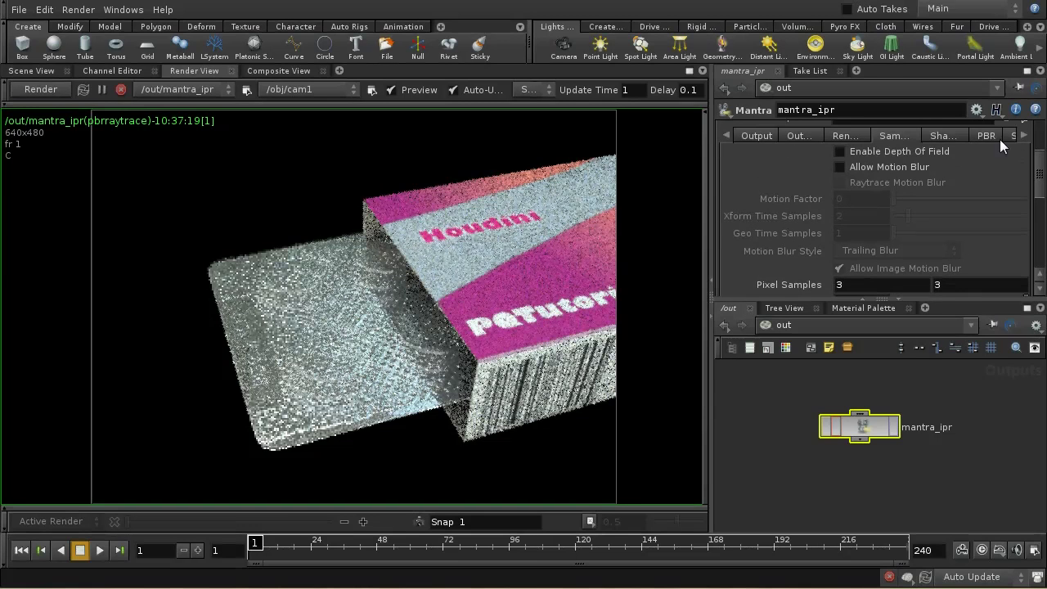
click(954, 136)
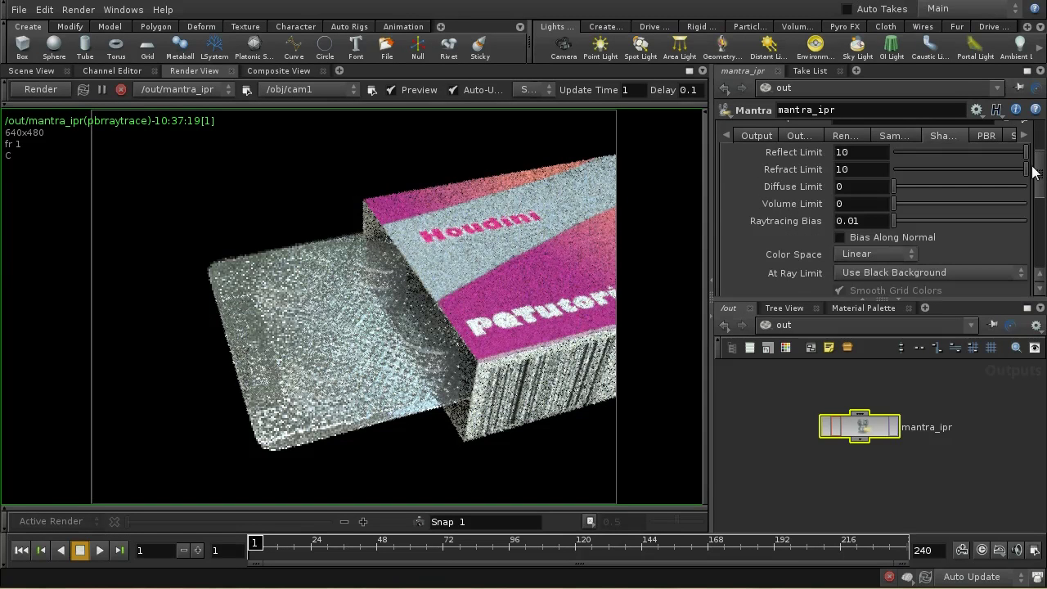
drag(1042, 194, 1042, 200)
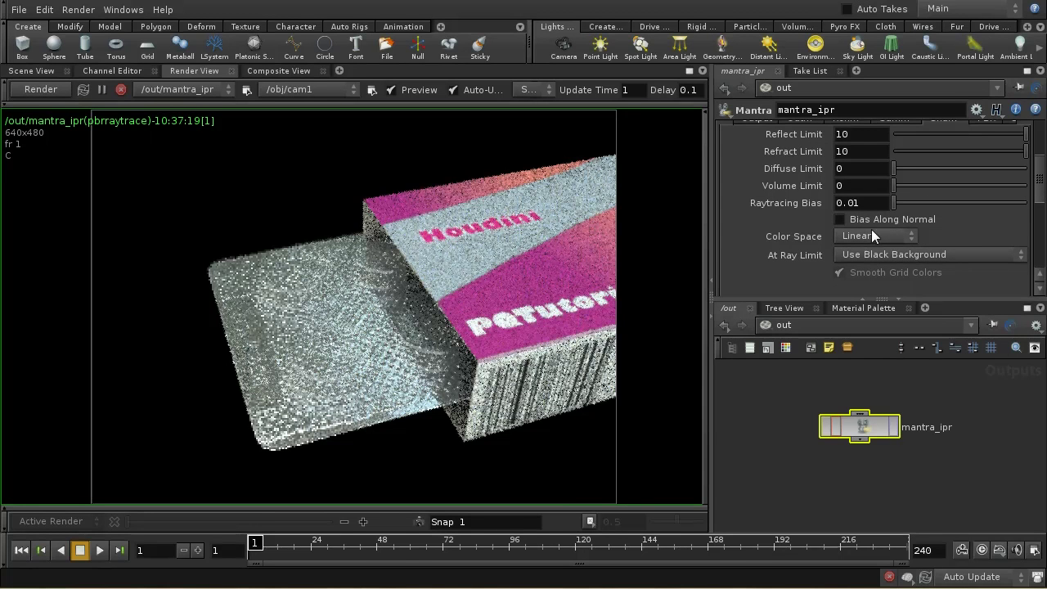
click(842, 236)
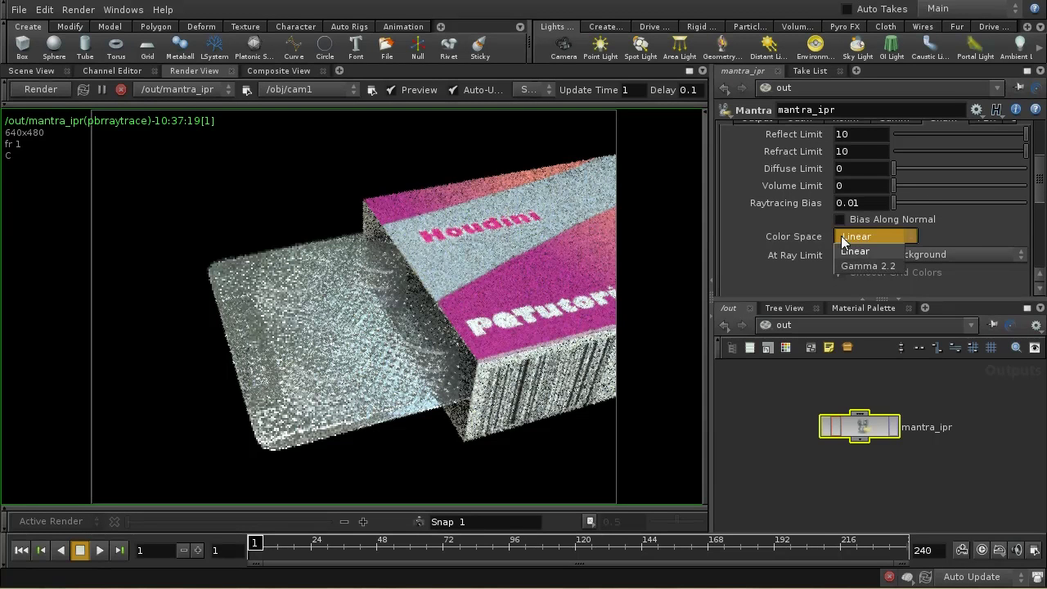
click(851, 246)
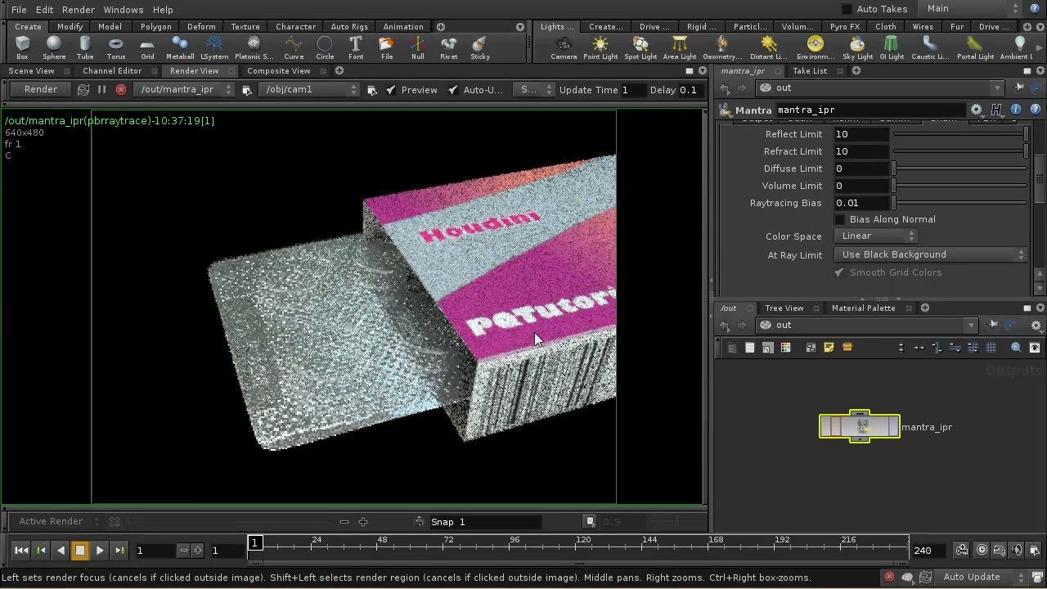
- Set the shading Color Space of mantra_ipr to Gamma 2.2
click(852, 237)
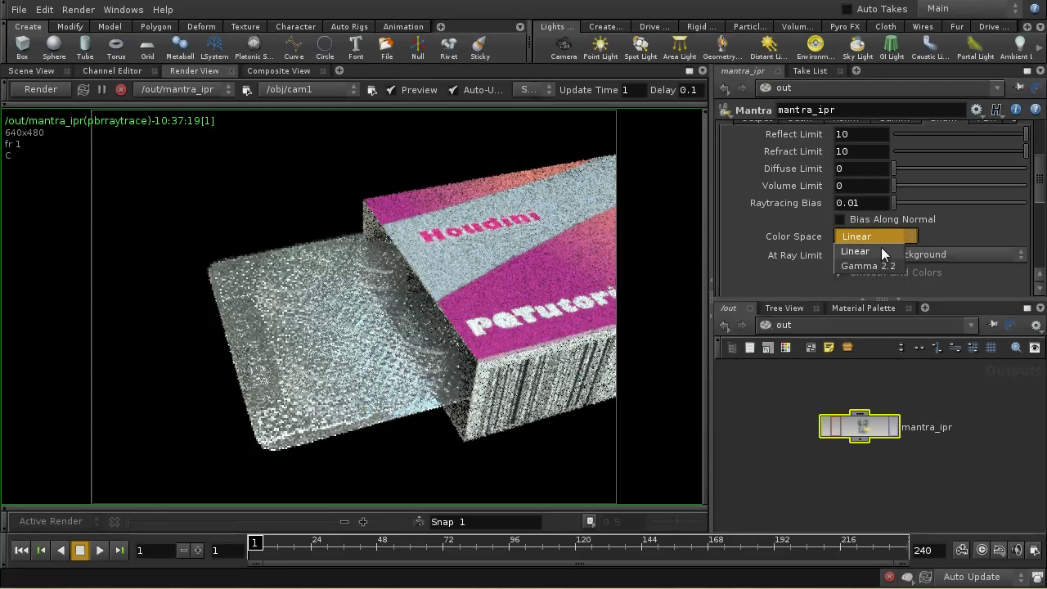
click(858, 266)
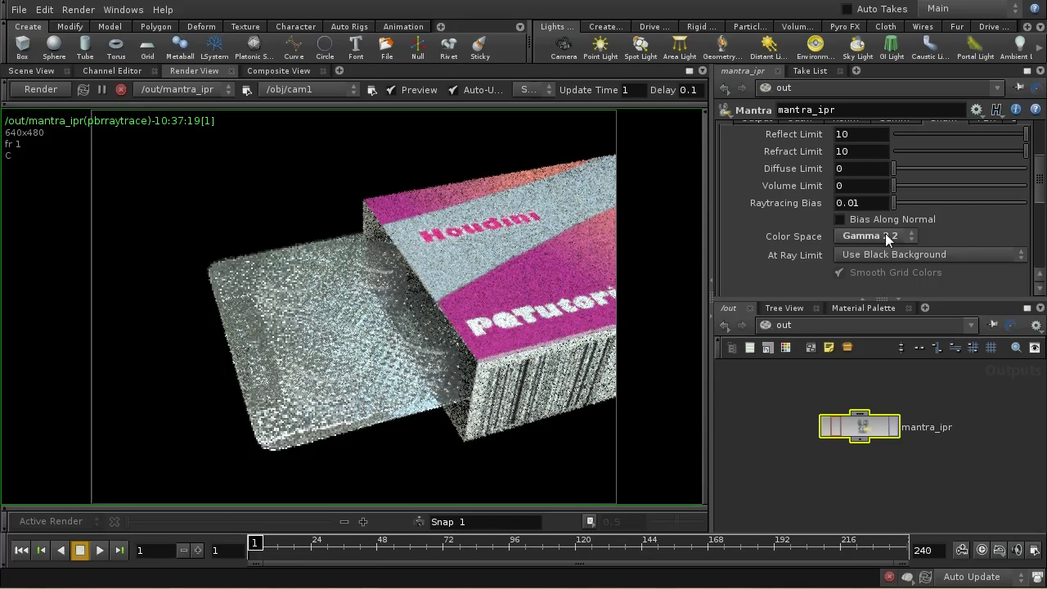
middle_drag(881, 496, 889, 486)
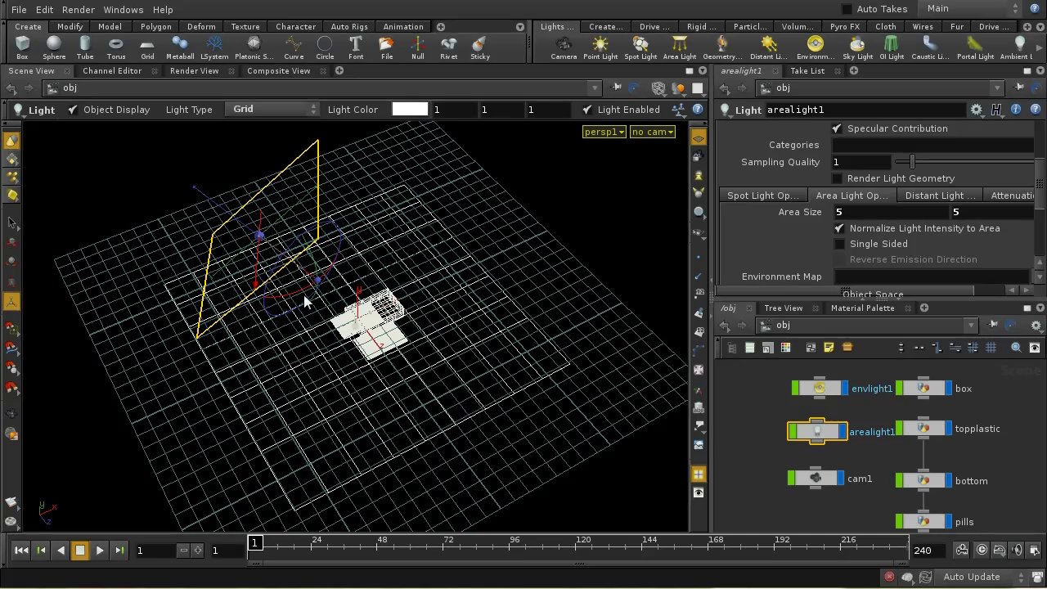
- Split the viewer pane left/right to have the Render View beside the Scene View
click(702, 72)
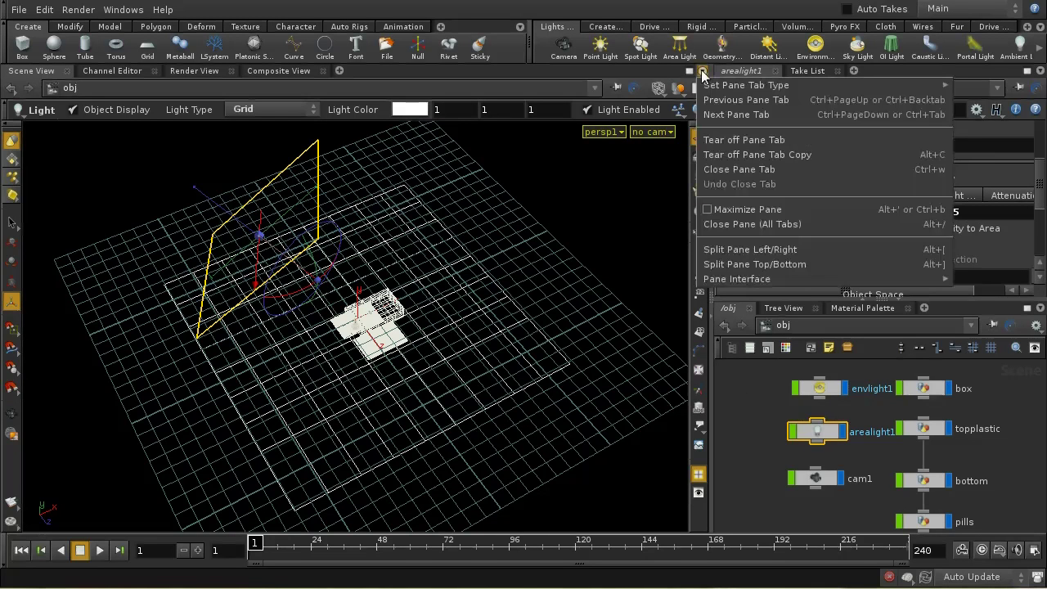
click(734, 248)
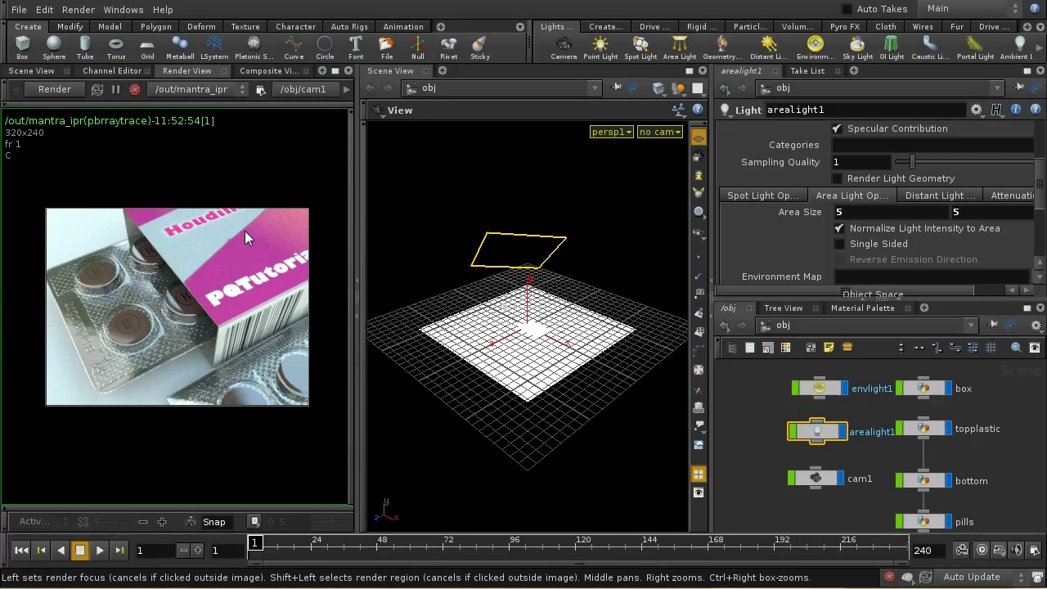
- Override the camera resolution of mantra_ipr with a scale of 1/4 (Quarter Resolution) and render the preview again
click(791, 326)
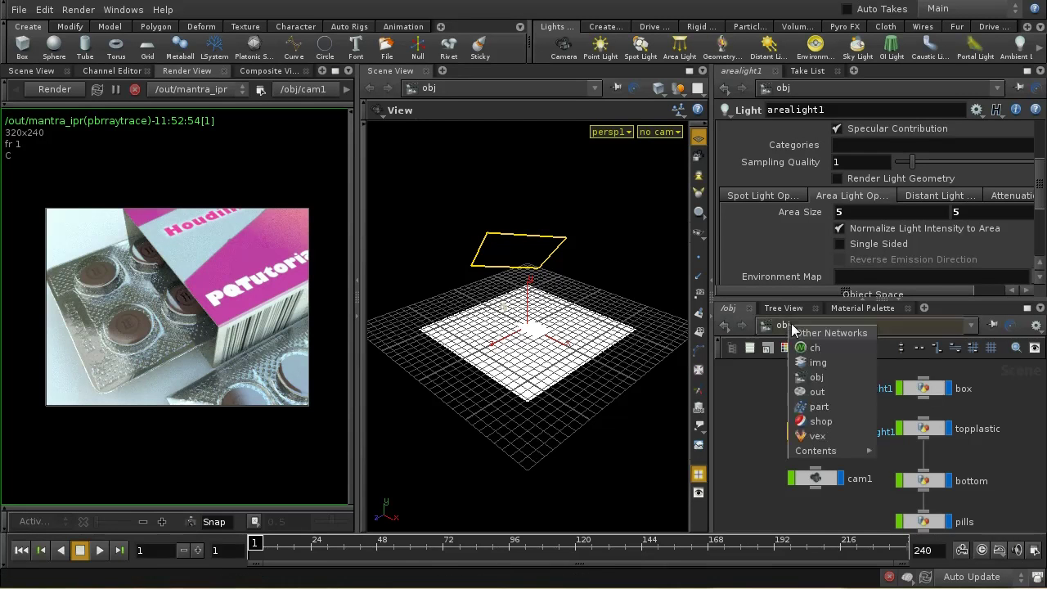
click(823, 393)
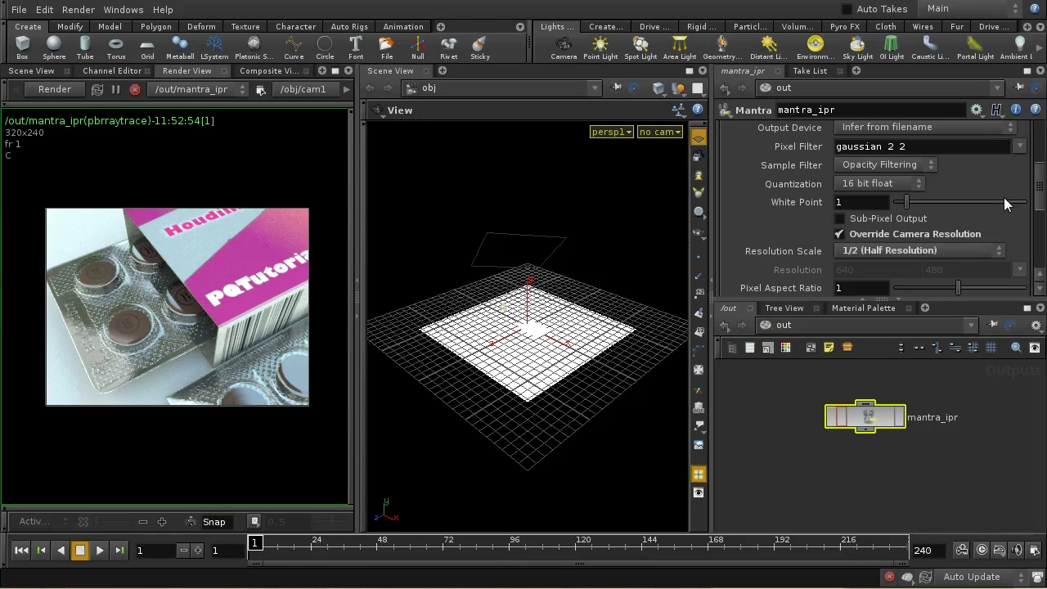
click(967, 243)
click(965, 244)
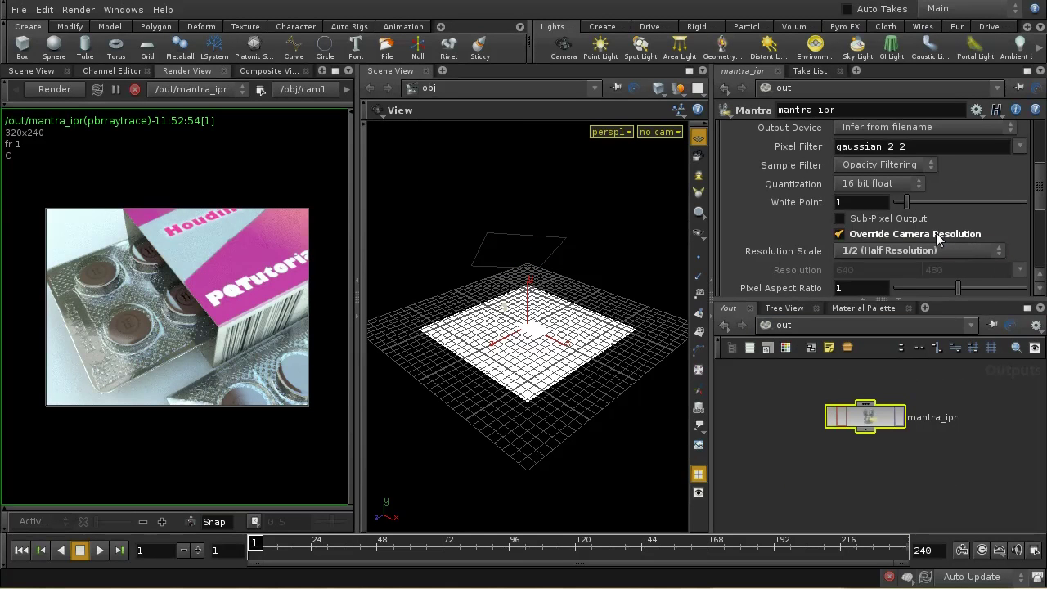
click(885, 233)
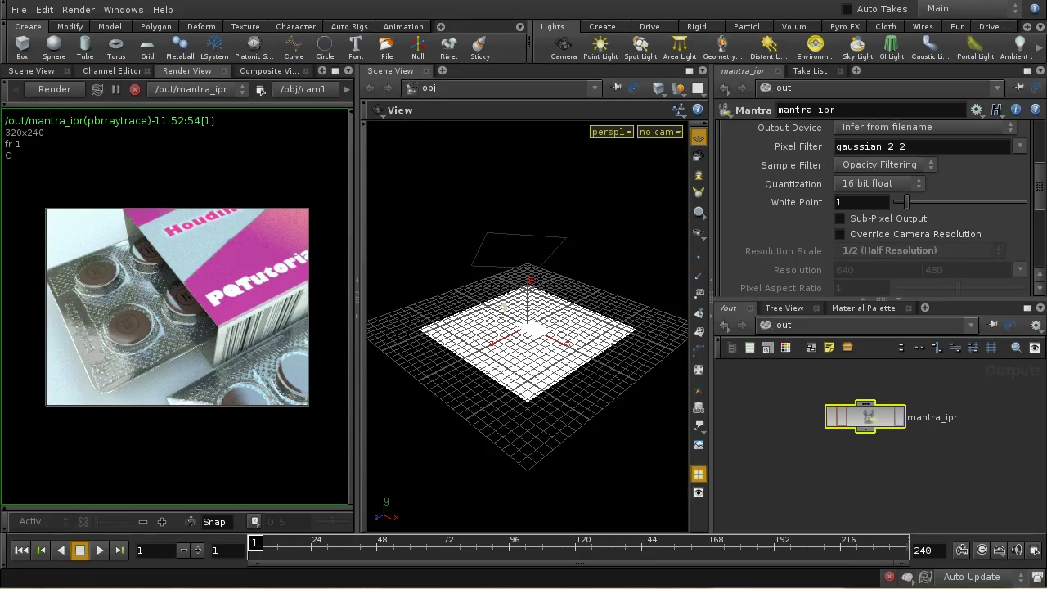
drag(1037, 185, 1037, 161)
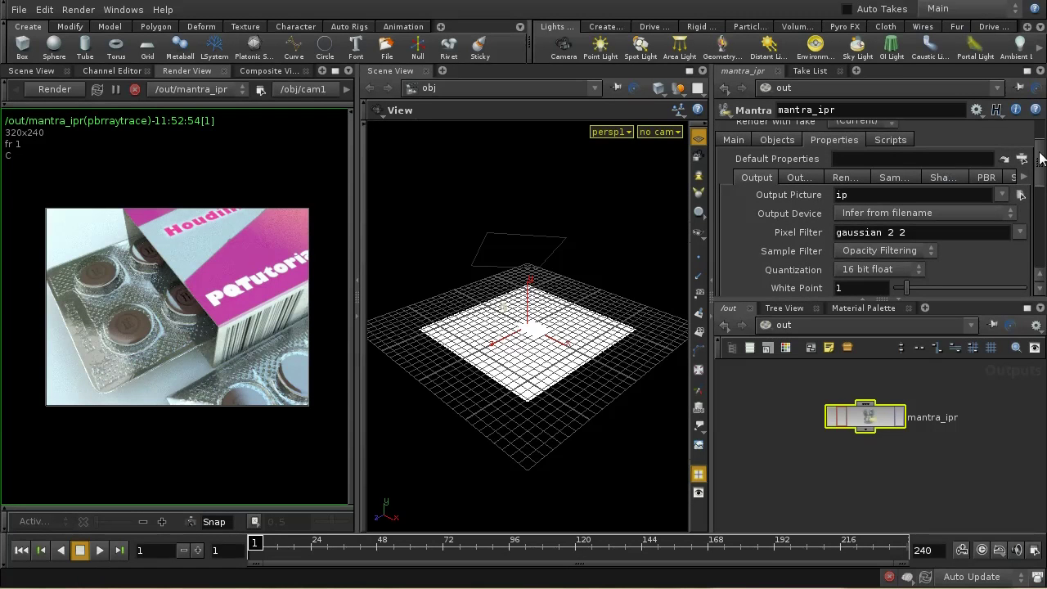
drag(1039, 159, 1038, 192)
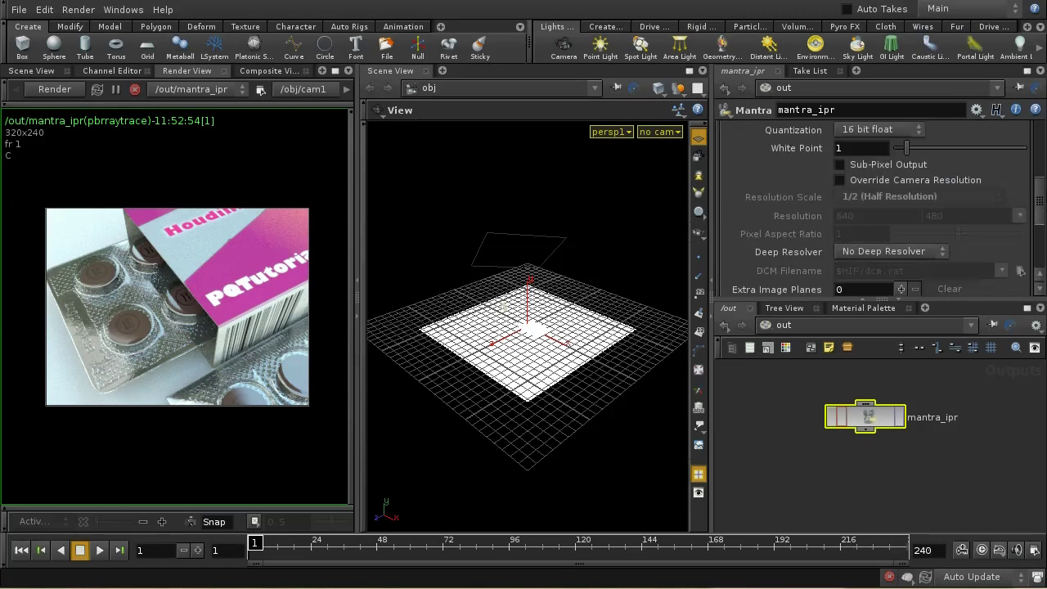
click(878, 182)
click(857, 197)
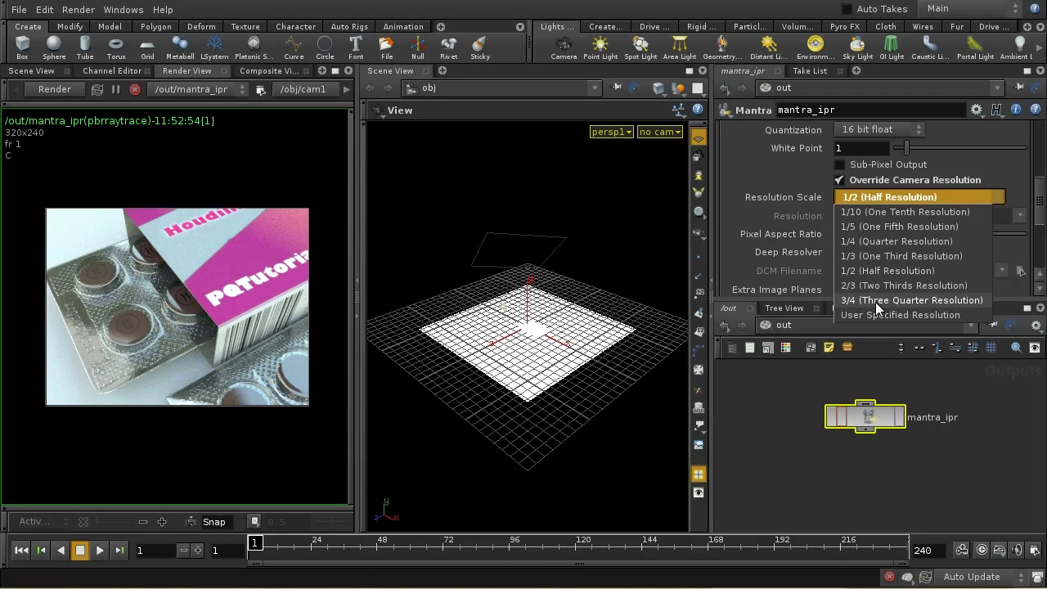
click(876, 242)
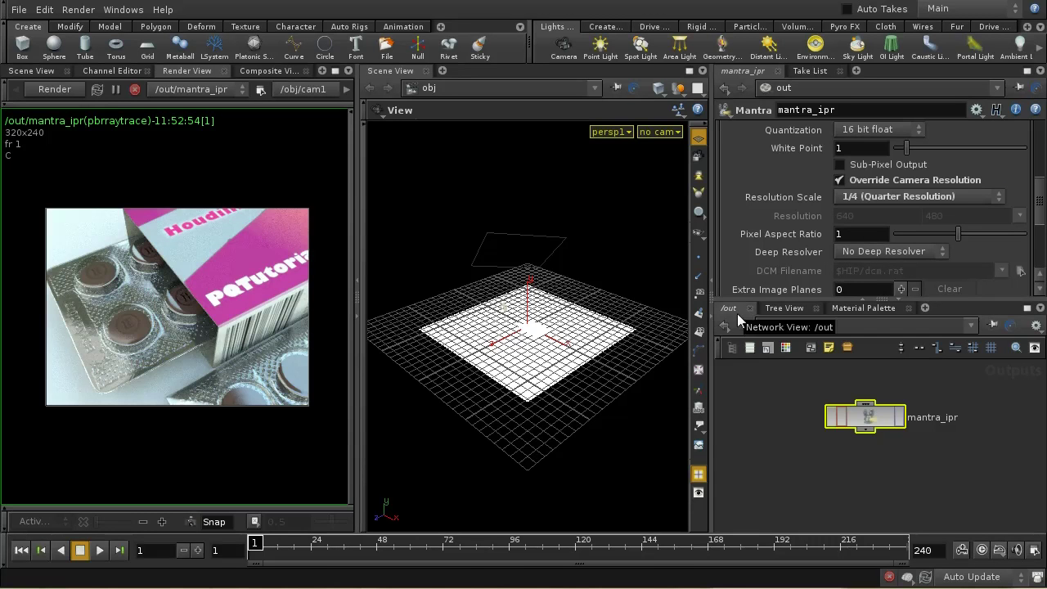
click(72, 90)
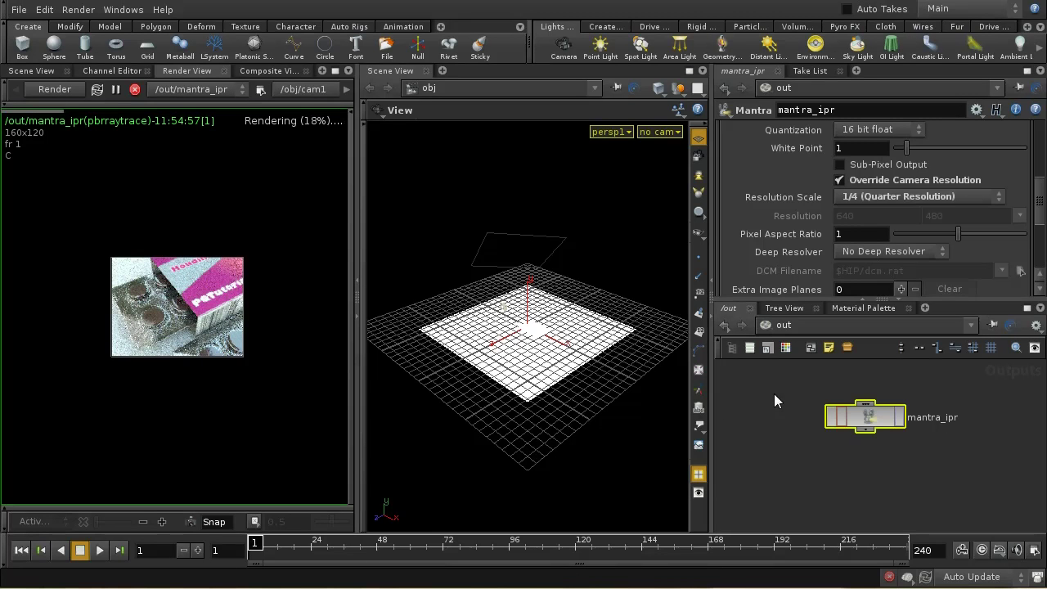
- Return to the obj network and move arealight1 slightly with its handle in the Scene View
click(771, 325)
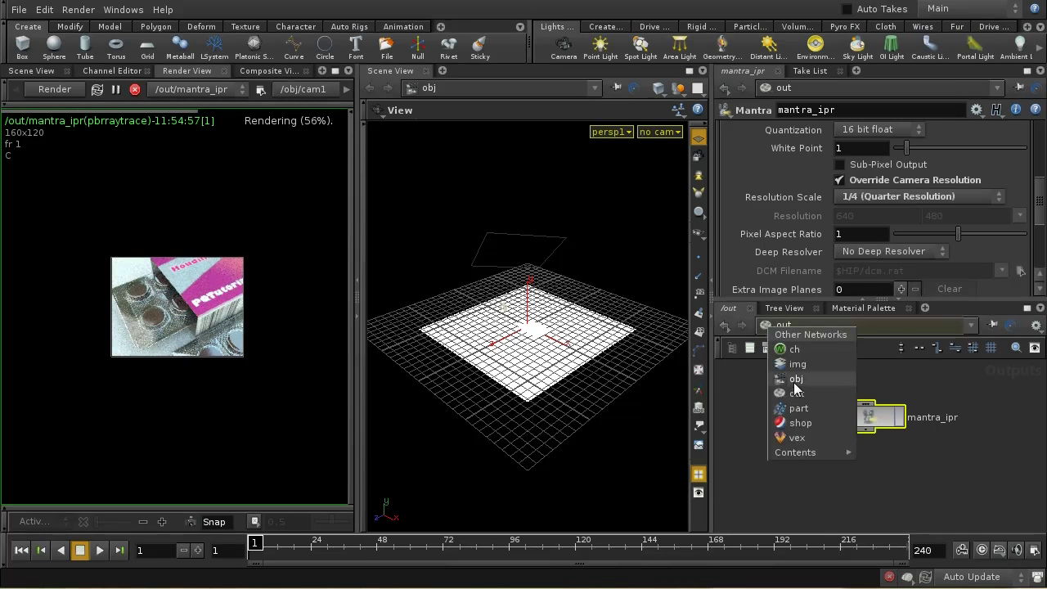
click(795, 379)
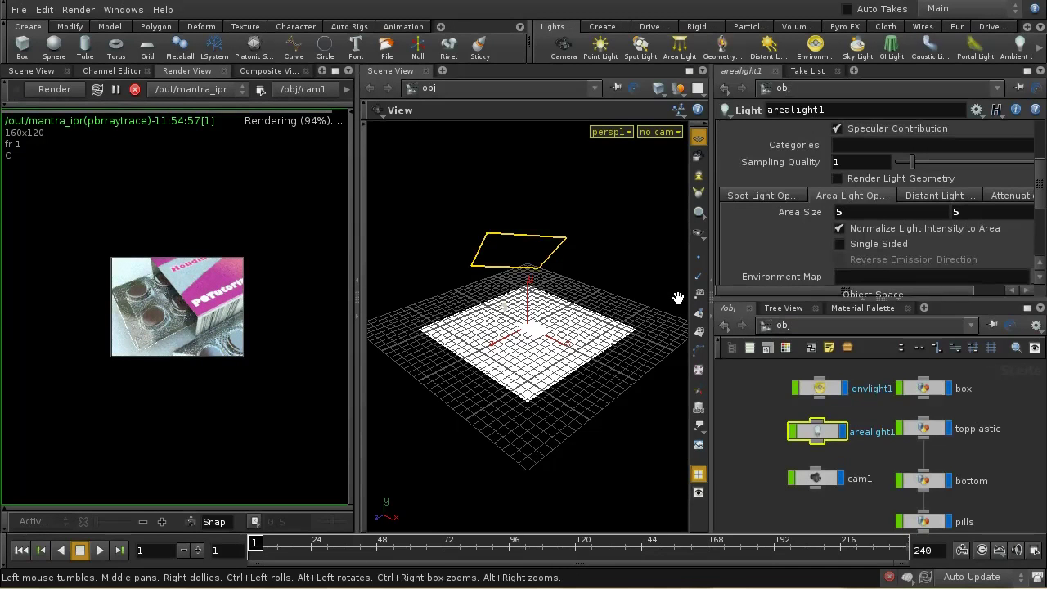
key(Return)
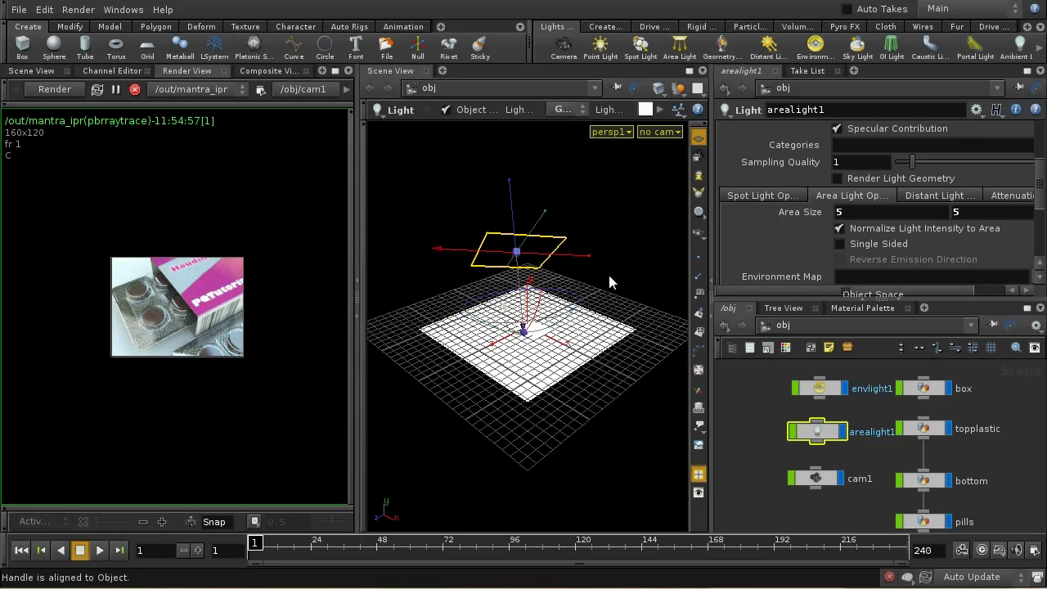
drag(535, 230, 547, 219)
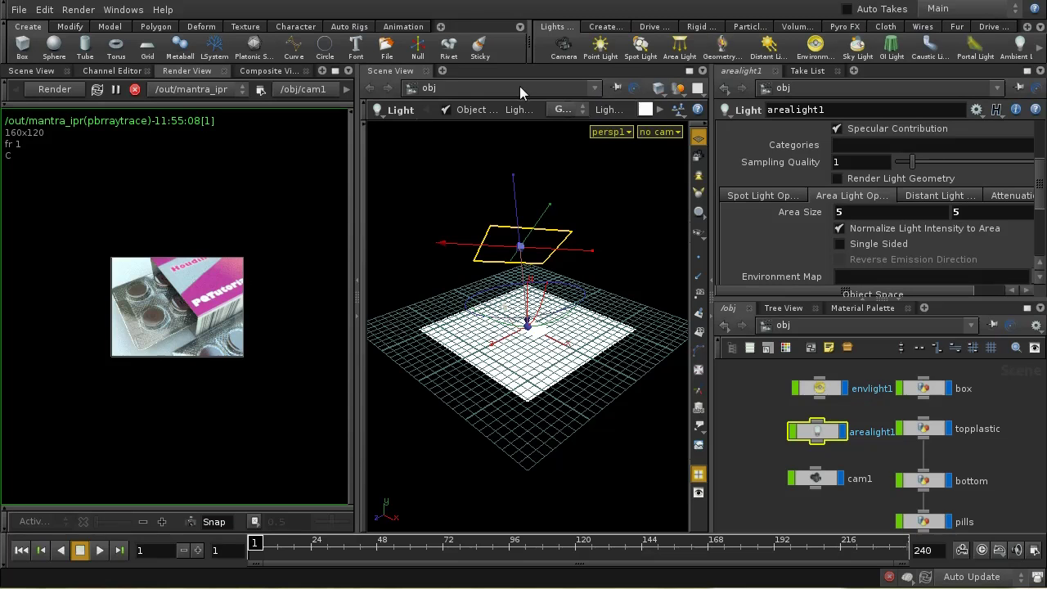
- Close the extra Scene View pane and switch the remaining viewer back to the Scene View
key(ctrl+w)
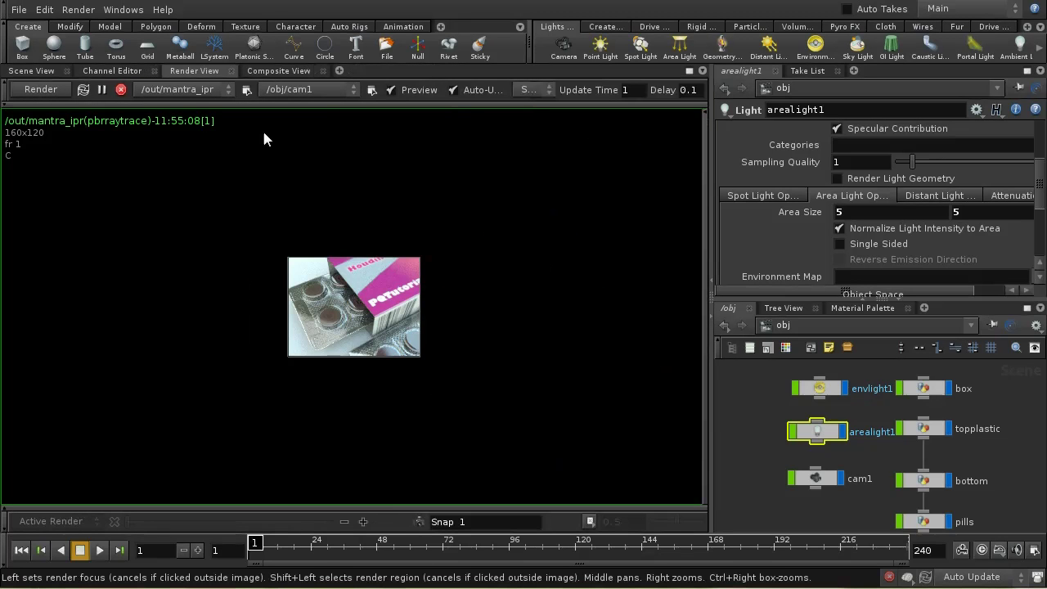
click(31, 71)
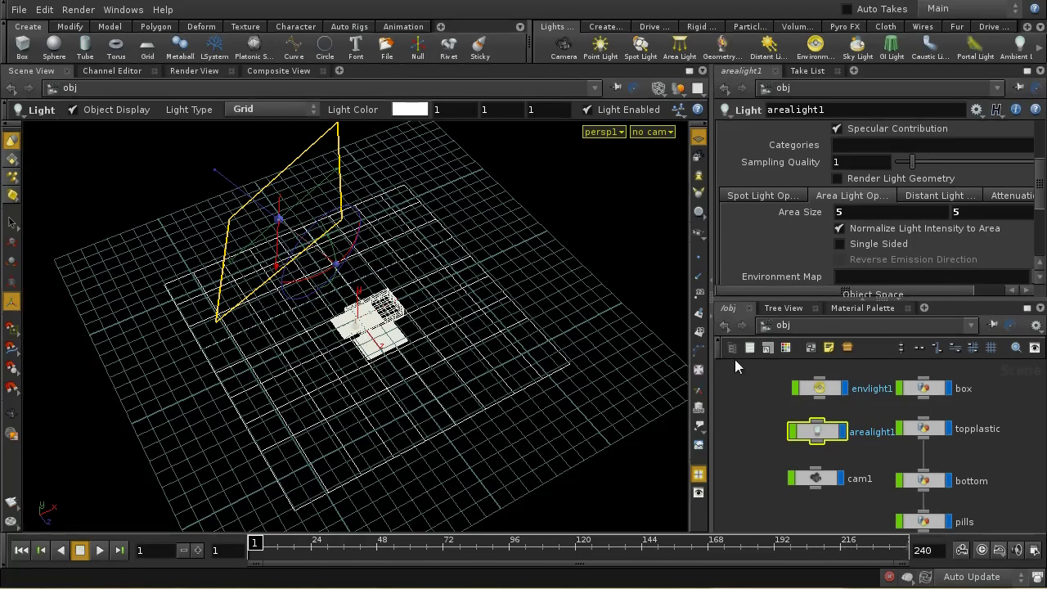
- Create a local material parameter for only the Base Color of pillmaterial on the pills2 object
click(784, 328)
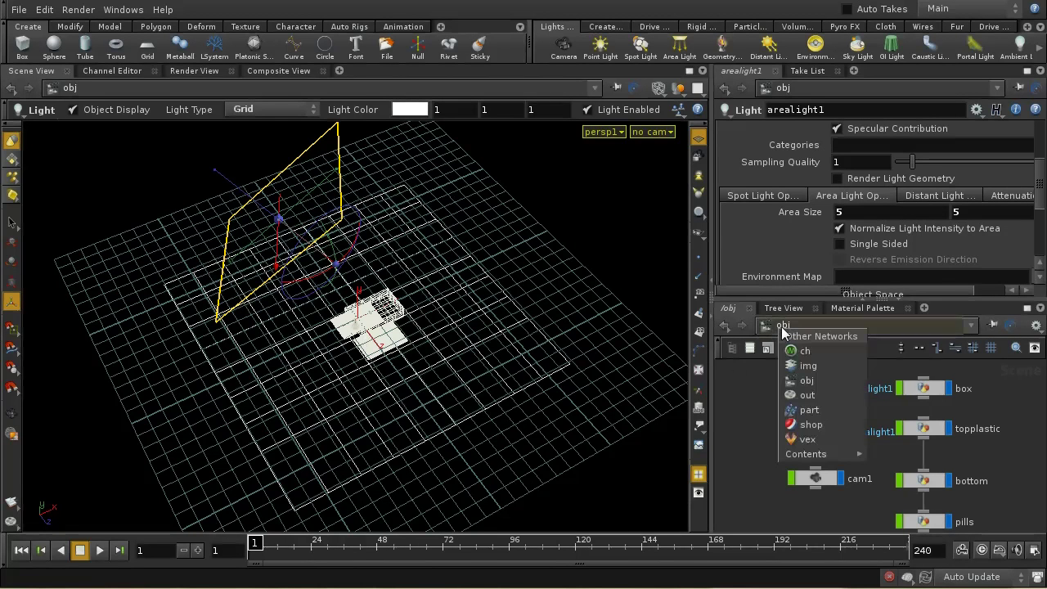
click(807, 381)
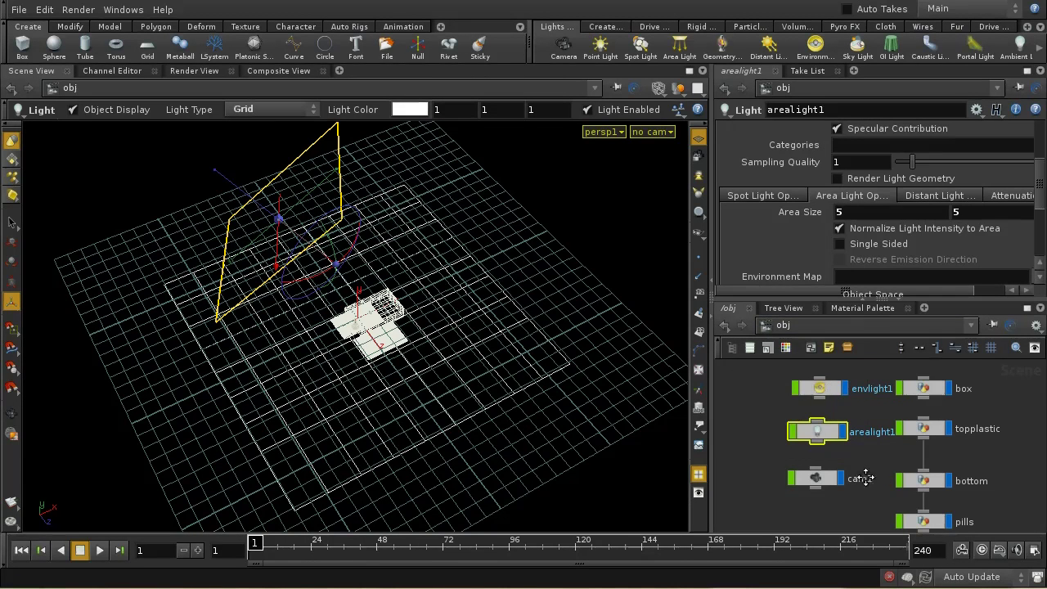
middle_drag(865, 479, 845, 458)
click(884, 450)
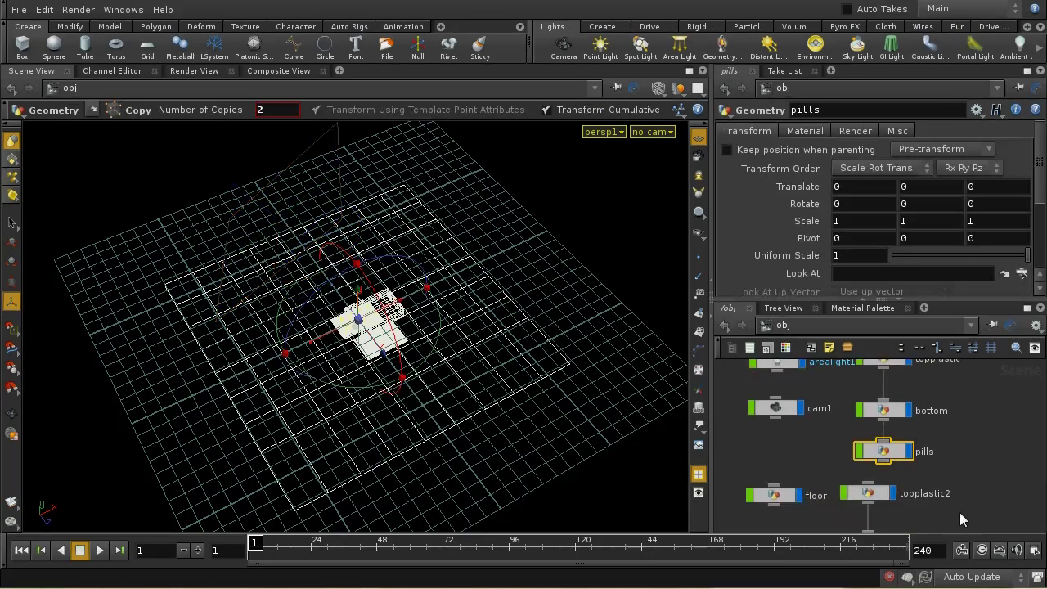
middle_drag(954, 472, 934, 389)
click(847, 479)
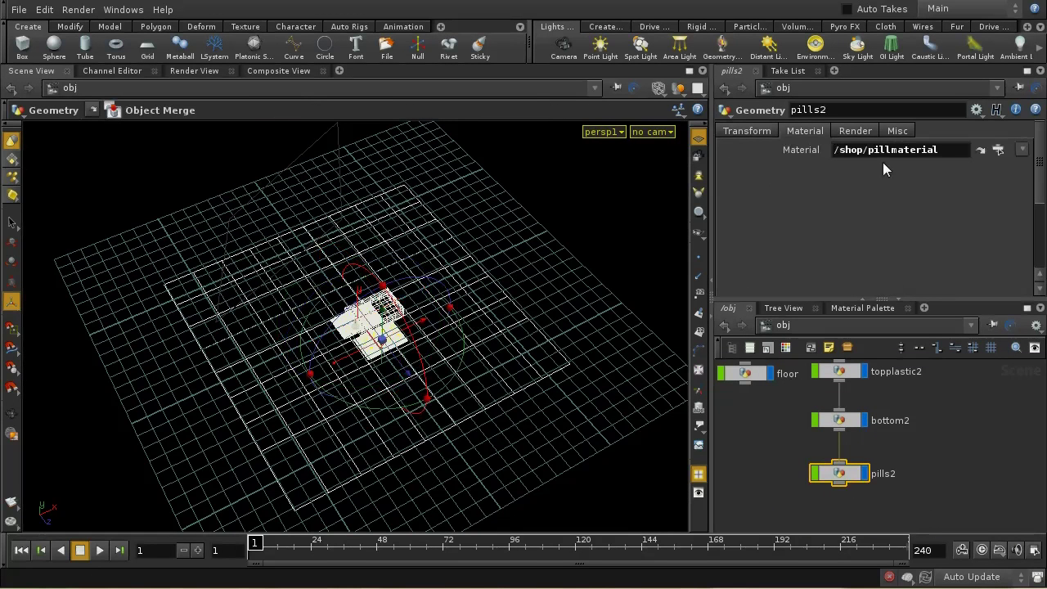
middle_drag(917, 430, 938, 428)
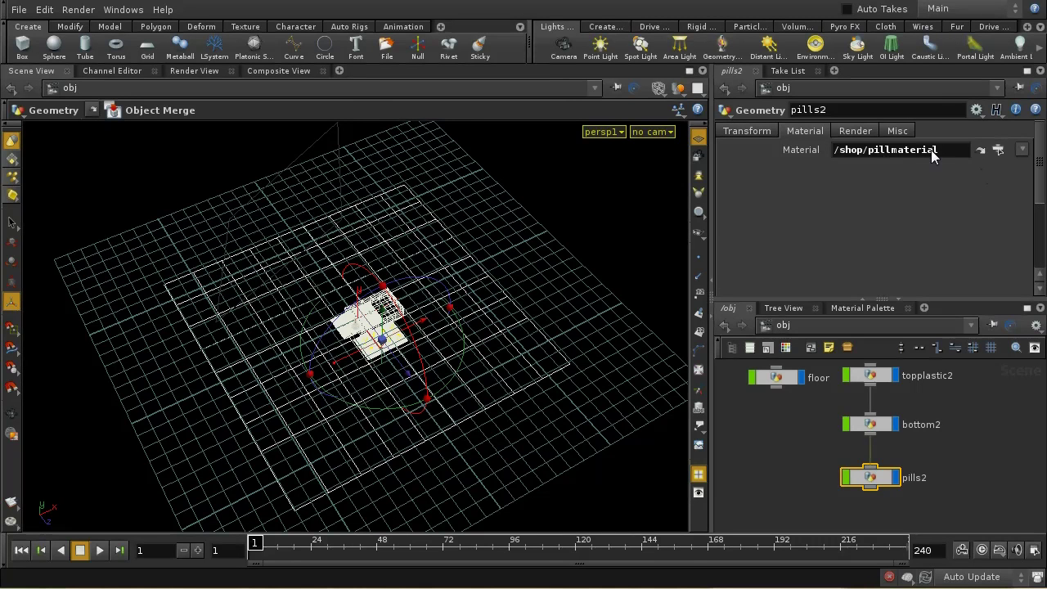
click(1021, 150)
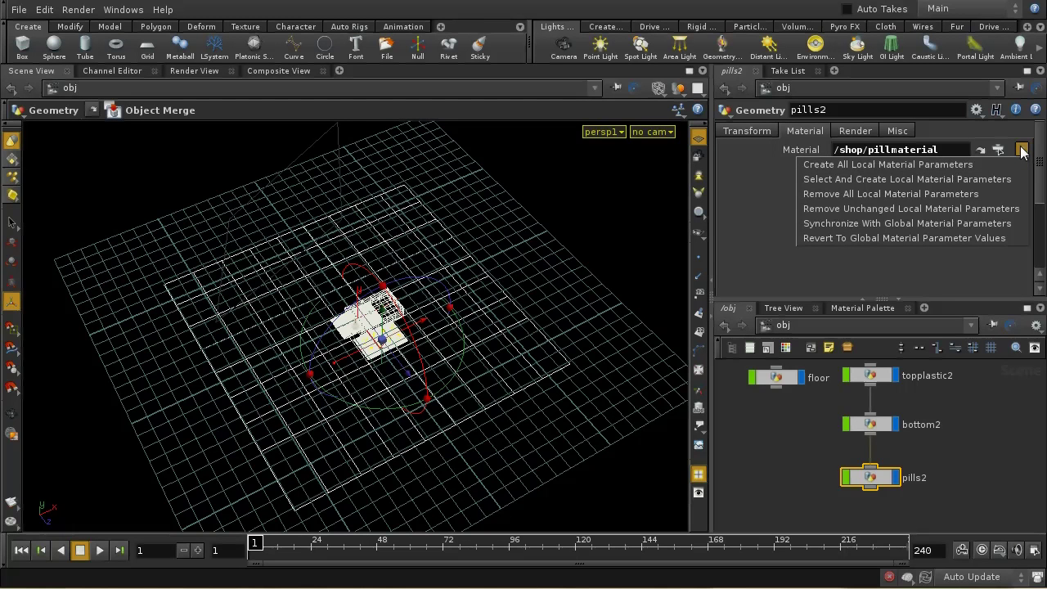
click(960, 180)
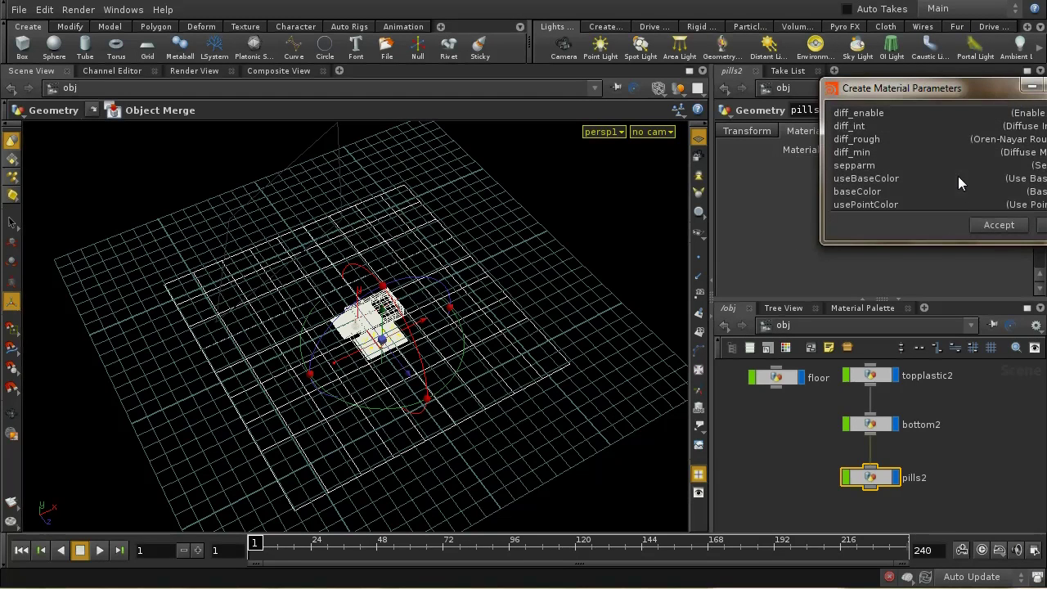
drag(959, 98, 933, 115)
click(899, 203)
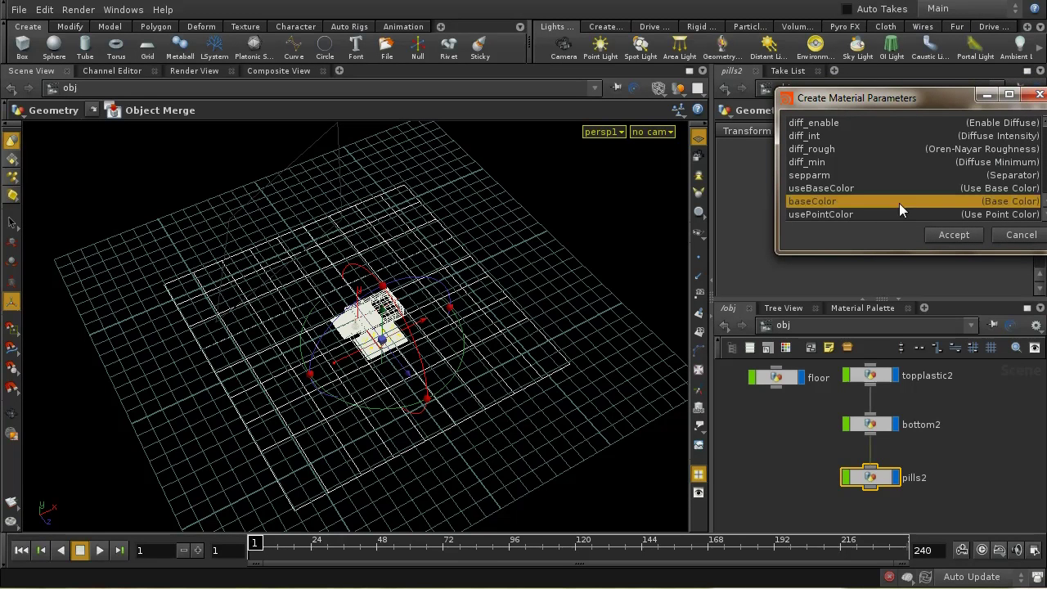
click(949, 235)
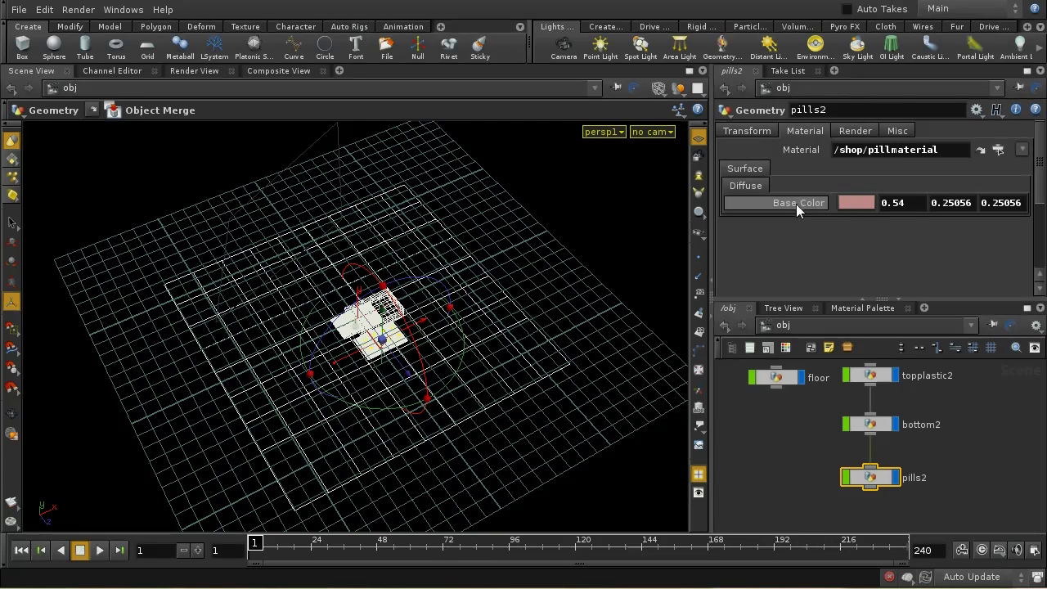
- Change the local Base Color of pills2 to green by setting its hue to 105
click(856, 202)
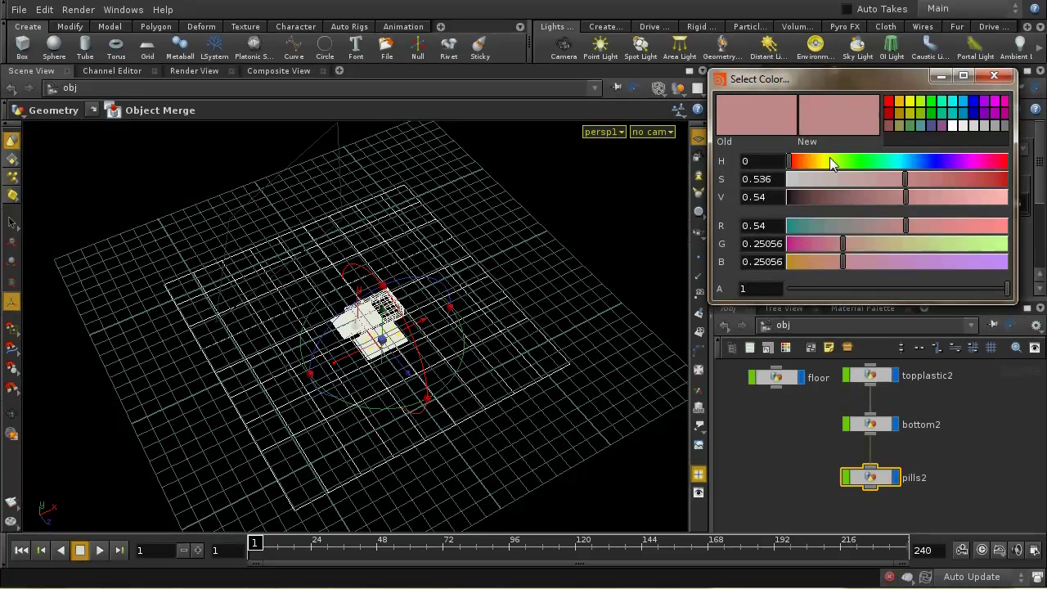
drag(792, 166, 856, 168)
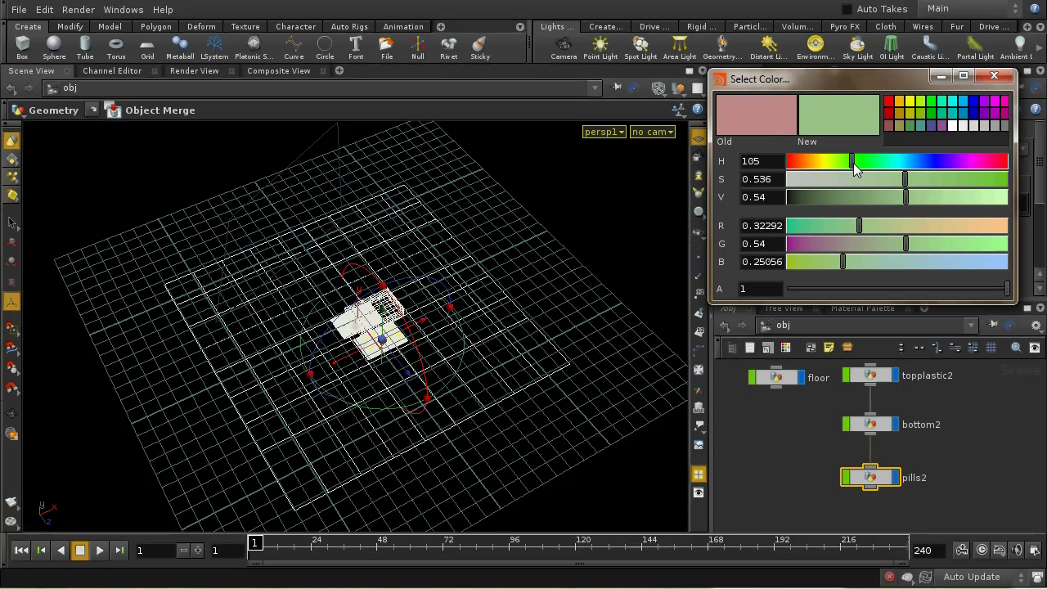
click(994, 77)
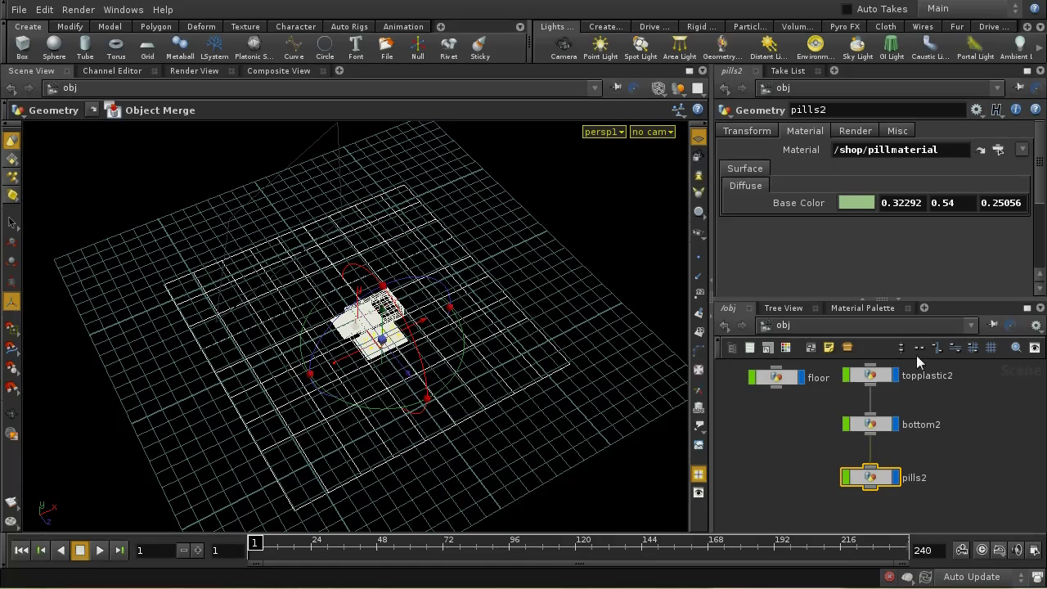
- Enter topplastic2, examine the transform and source object settings of object_merge1, and return to the obj network
mouse_move(941, 413)
middle_down()
mouse_move(941, 433)
mouse_move(925, 415)
middle_up()
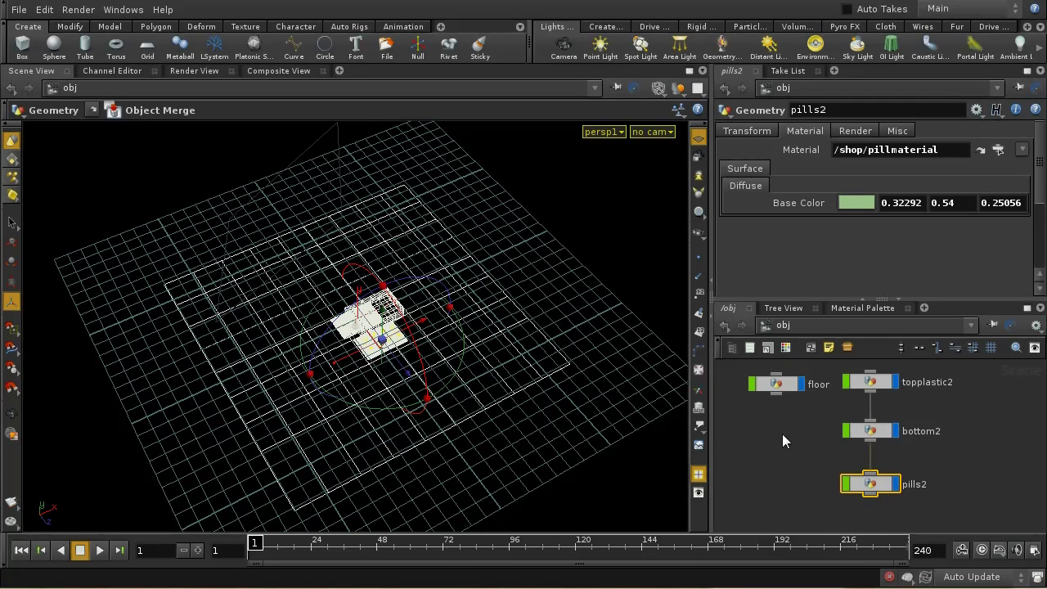
middle_drag(781, 430, 782, 481)
mouse_move(817, 382)
middle_down()
mouse_move(810, 475)
mouse_move(772, 450)
mouse_move(822, 474)
mouse_move(766, 496)
mouse_move(815, 488)
middle_up()
middle_drag(862, 462, 899, 436)
right_drag(899, 435, 833, 409)
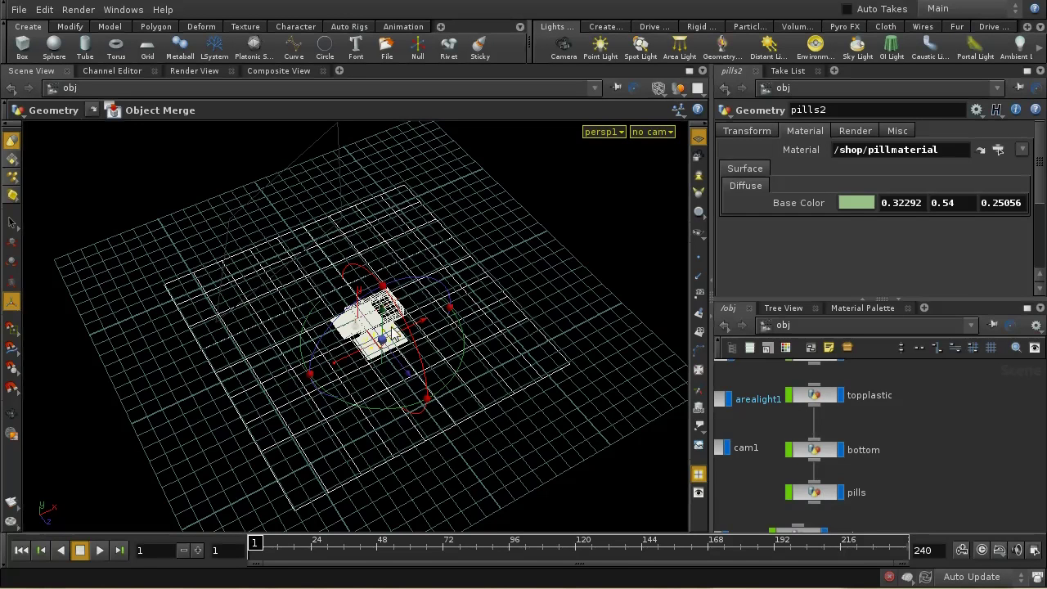
scroll(900, 525, down, 2)
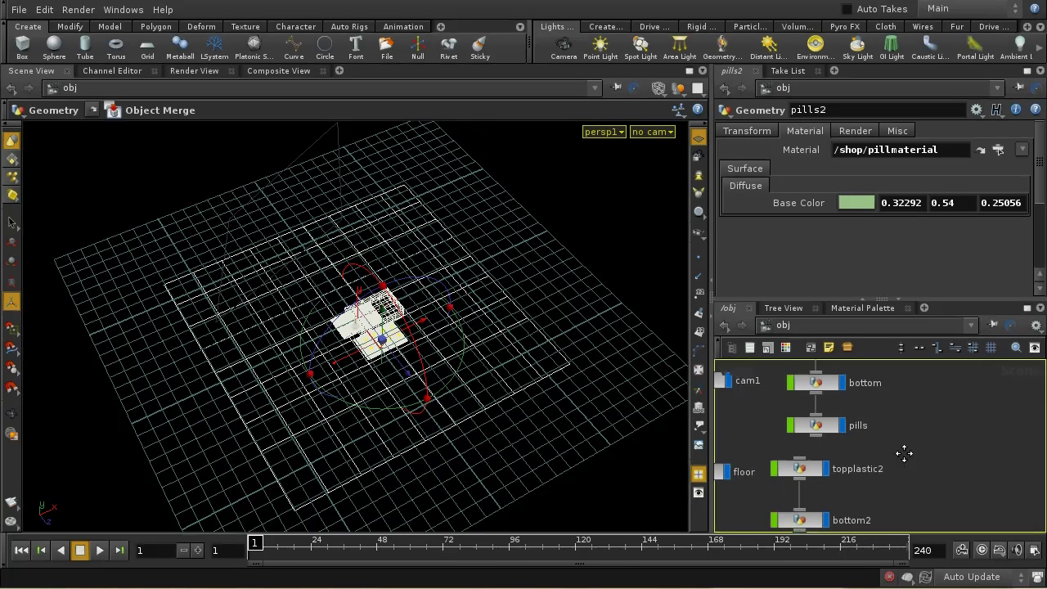
double_click(814, 468)
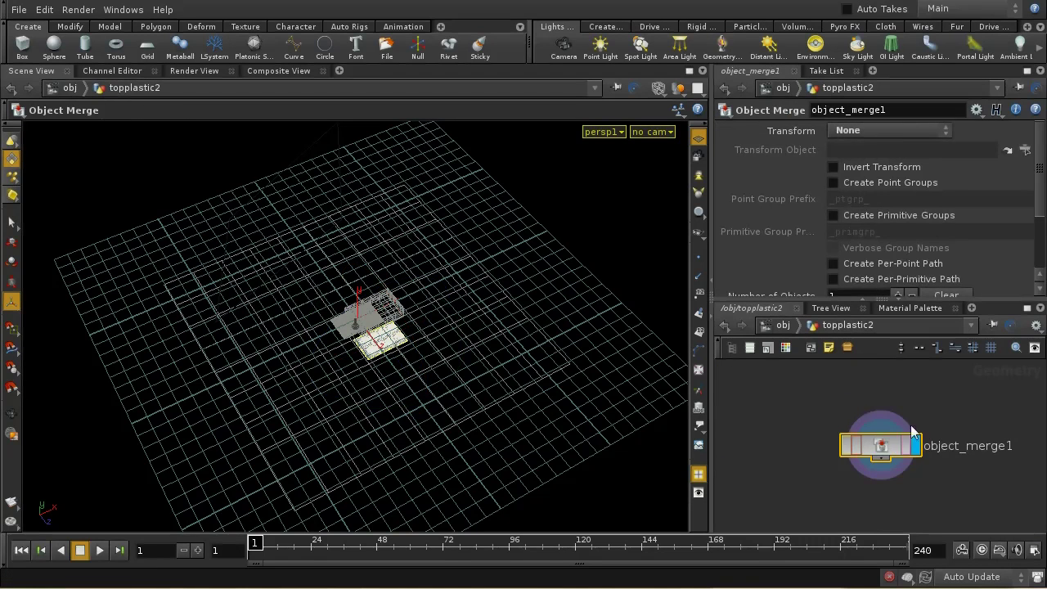
drag(1039, 164, 1044, 214)
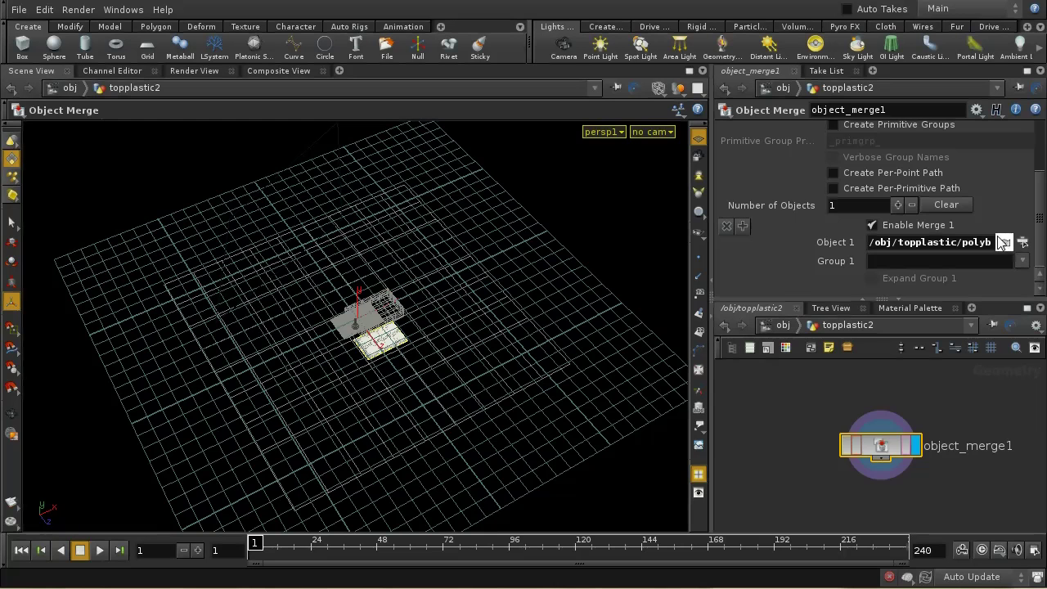
drag(1039, 236, 1036, 158)
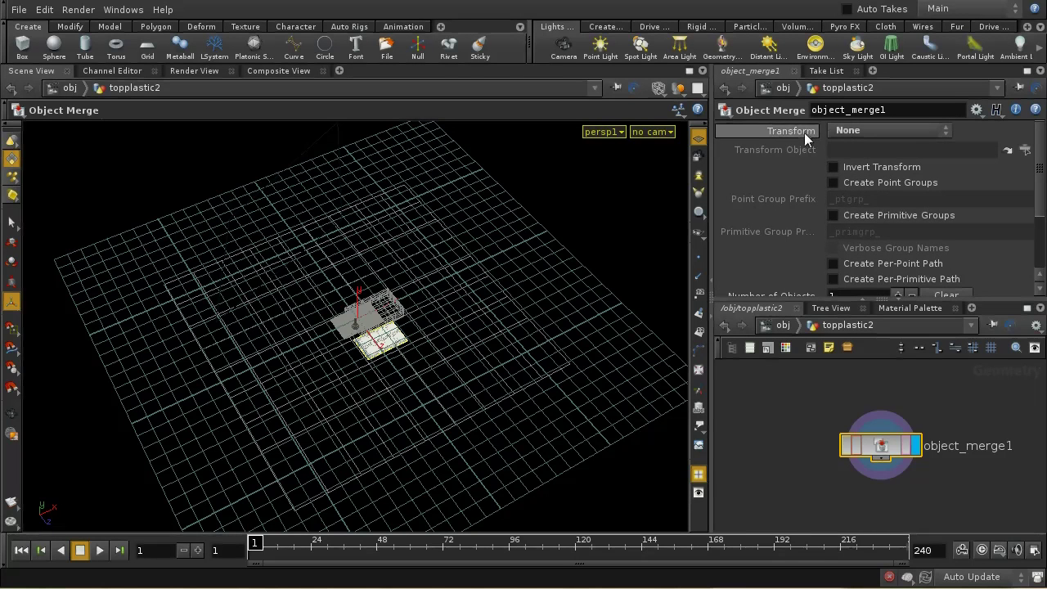
click(782, 325)
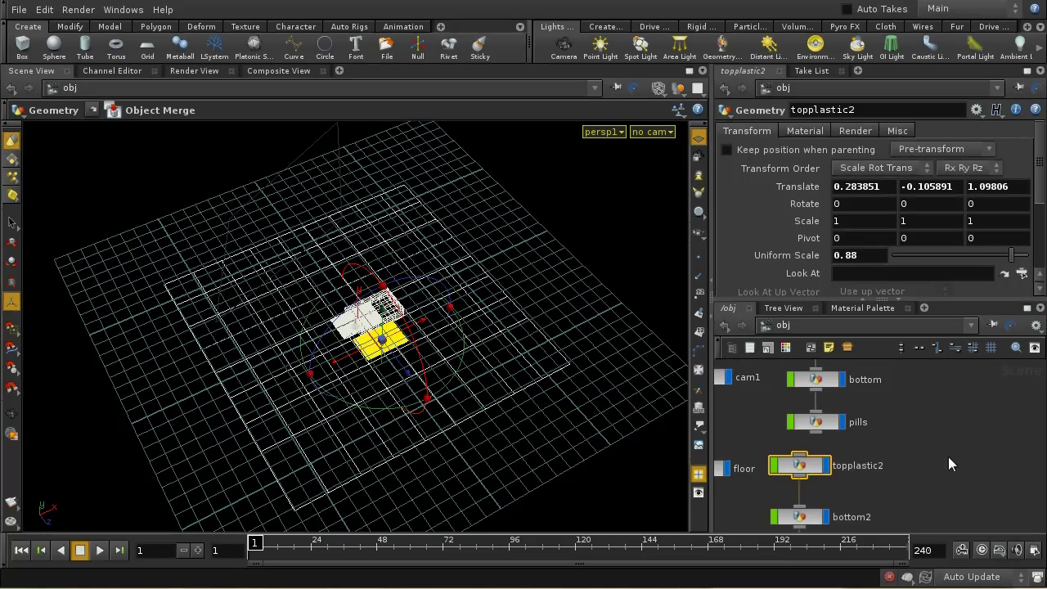
- Select the floor object to review its assigned material
middle_drag(948, 457, 960, 403)
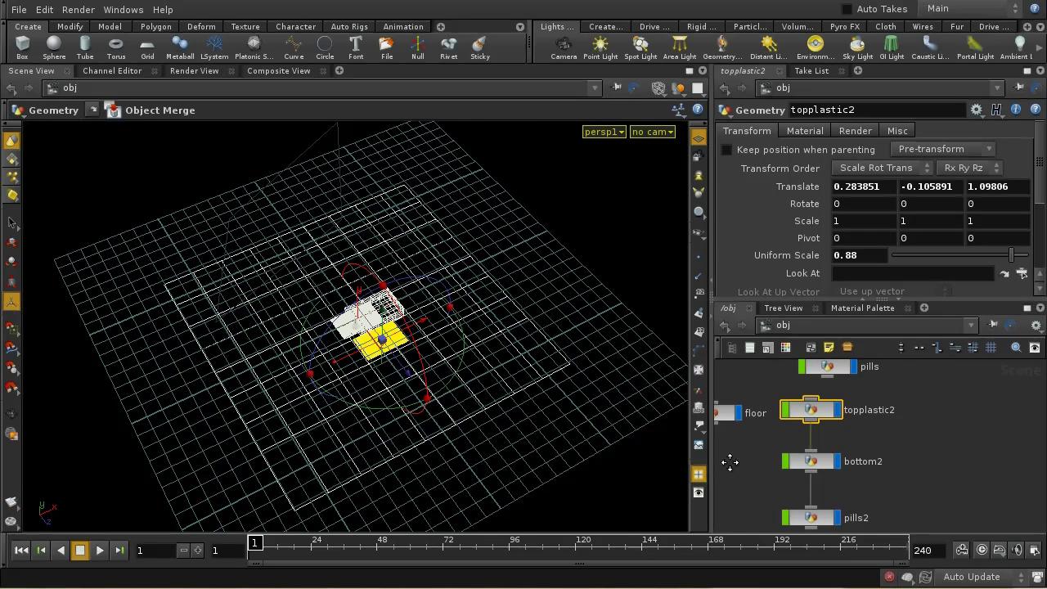
middle_drag(728, 462, 783, 477)
click(783, 427)
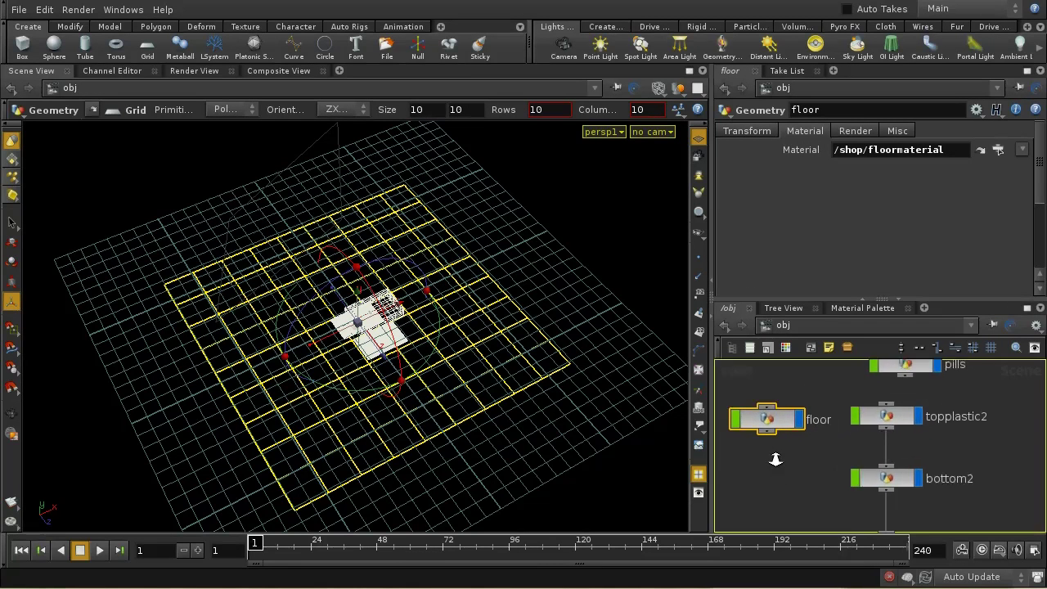
scroll(773, 482, down, 2)
middle_drag(802, 488, 800, 443)
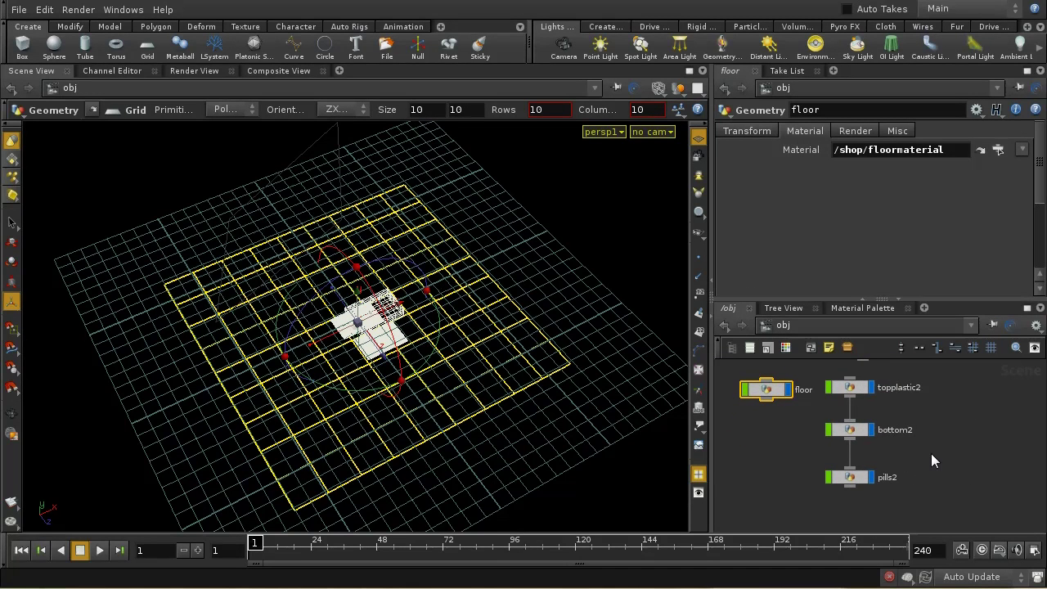
- Enter pills, display curve1 with other objects hidden, and frame the profile curve in the front view
middle_drag(931, 453, 938, 502)
mouse_move(939, 423)
middle_down()
mouse_move(889, 440)
mouse_move(941, 497)
mouse_move(941, 518)
mouse_move(937, 455)
mouse_move(938, 492)
middle_up()
double_click(889, 440)
middle_drag(940, 366, 942, 480)
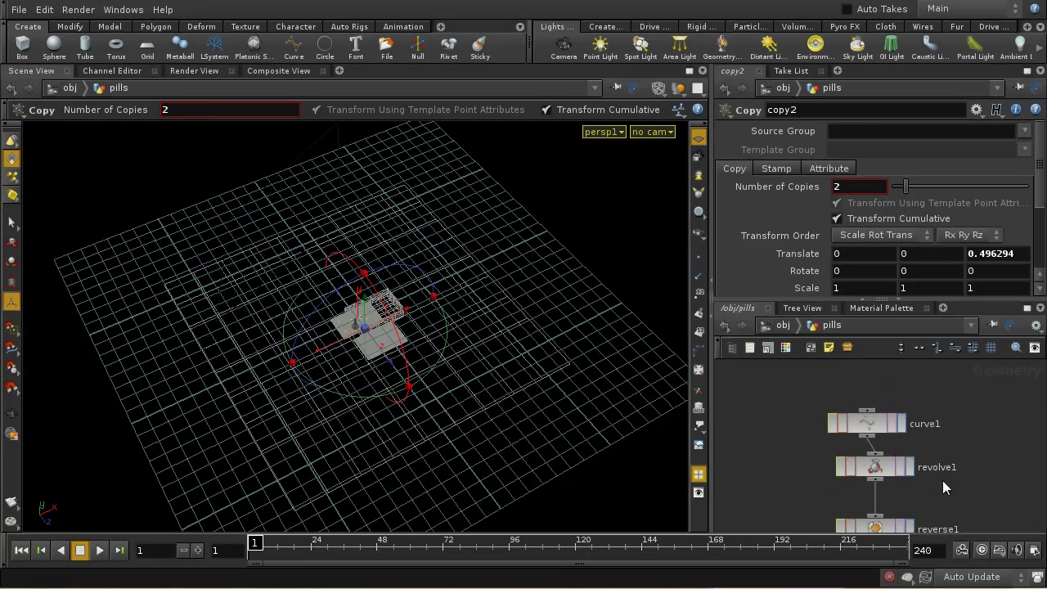
click(888, 422)
mouse_move(909, 433)
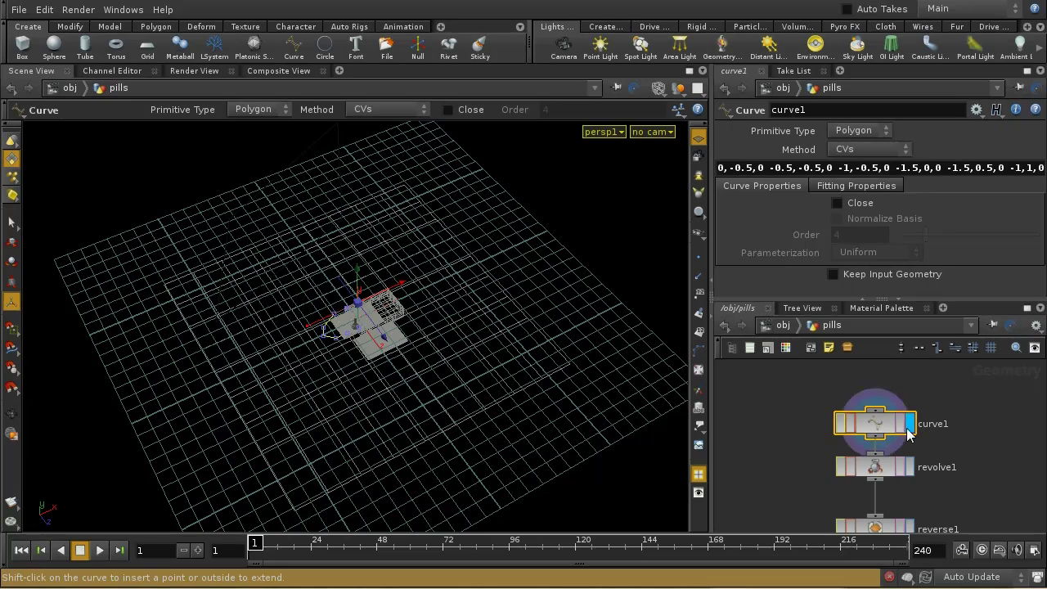
key(space+2)
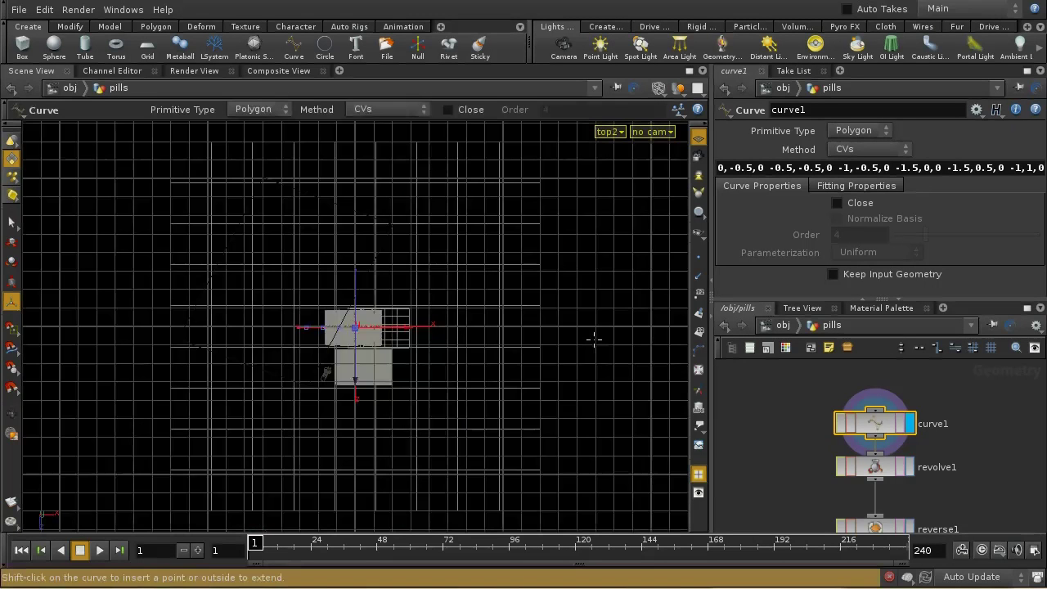
click(671, 93)
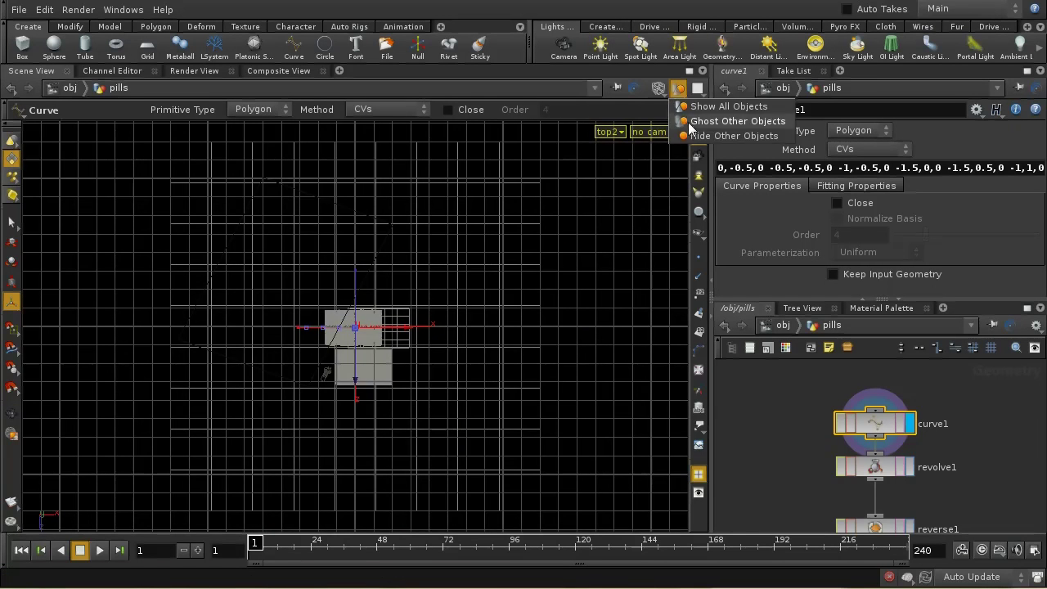
click(720, 134)
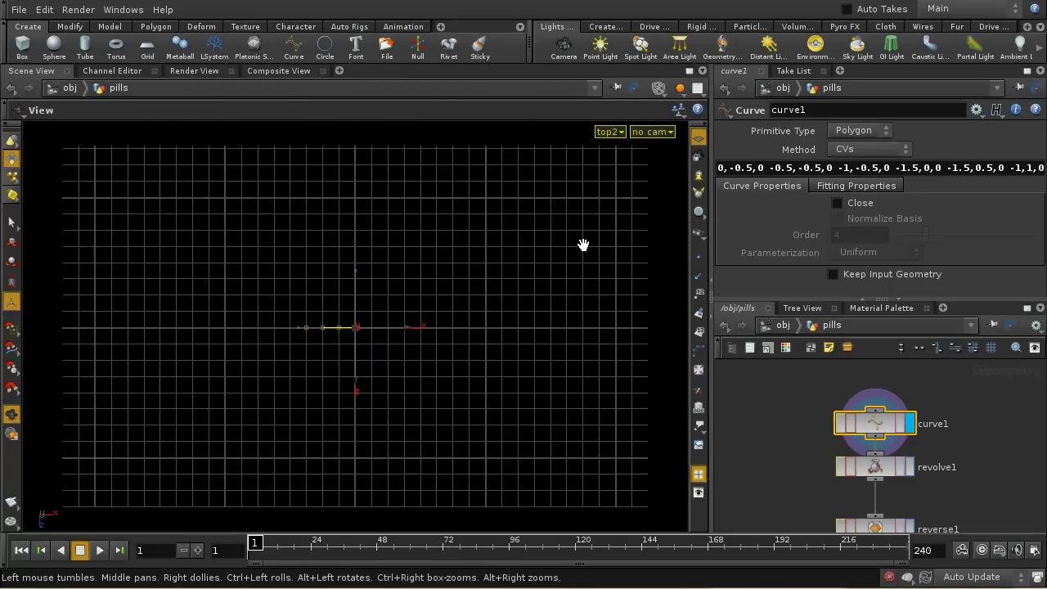
key(space+3)
key(space+h)
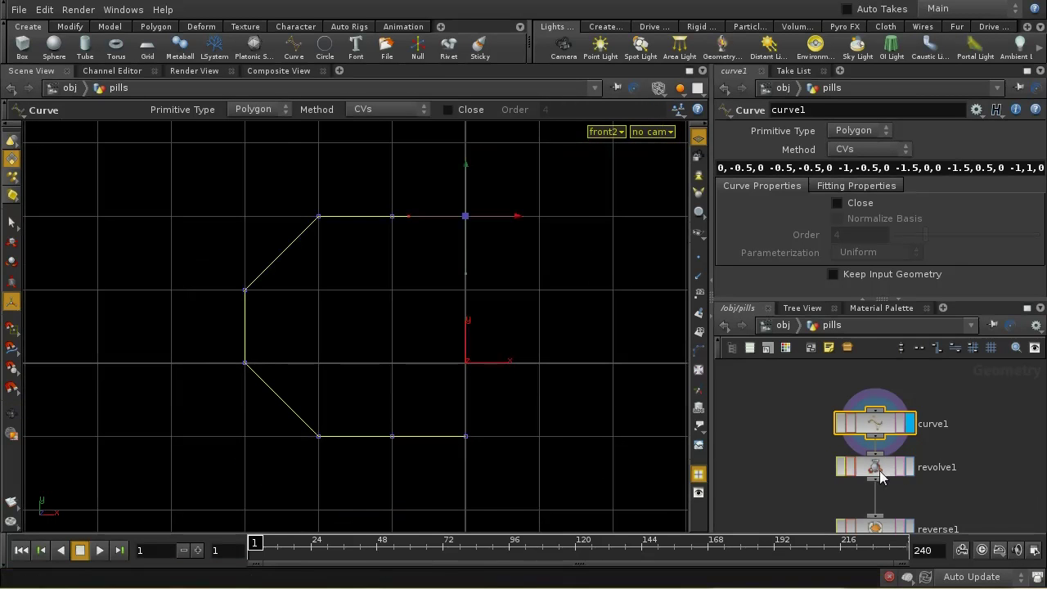
- Step the display through revolve1, reverse1, polybevel1 and subdivide1 to examine how the pill shape is built
click(880, 479)
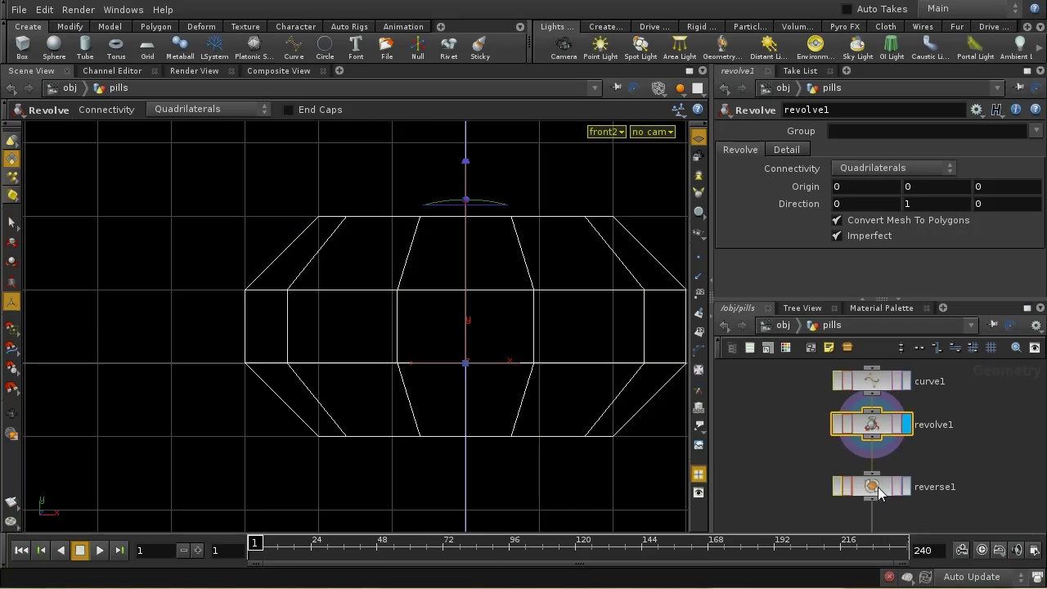
click(880, 489)
middle_drag(942, 509, 898, 419)
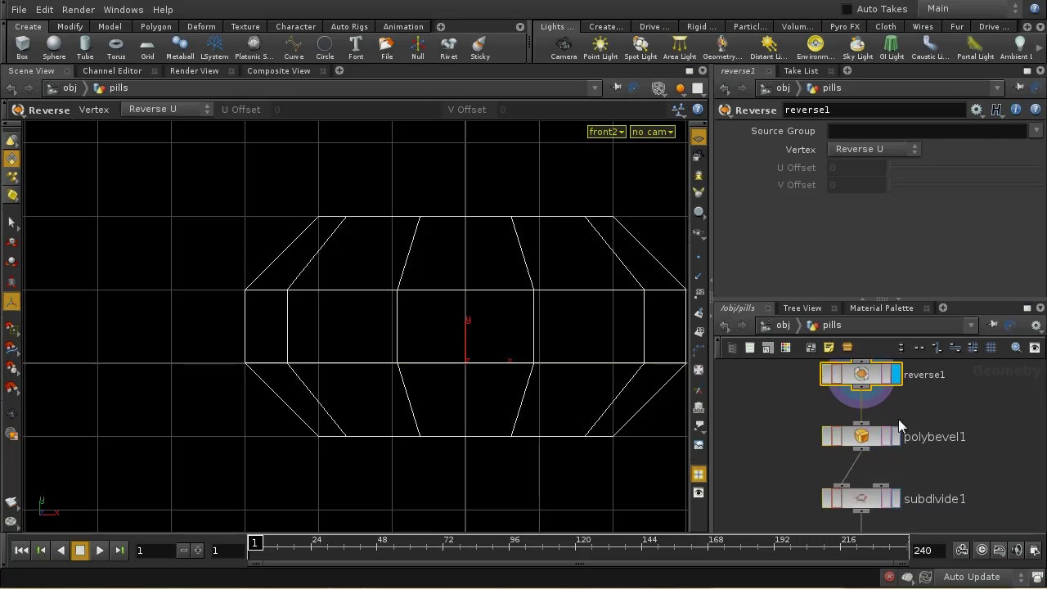
click(894, 439)
click(896, 437)
middle_drag(931, 469, 920, 397)
click(851, 423)
click(884, 425)
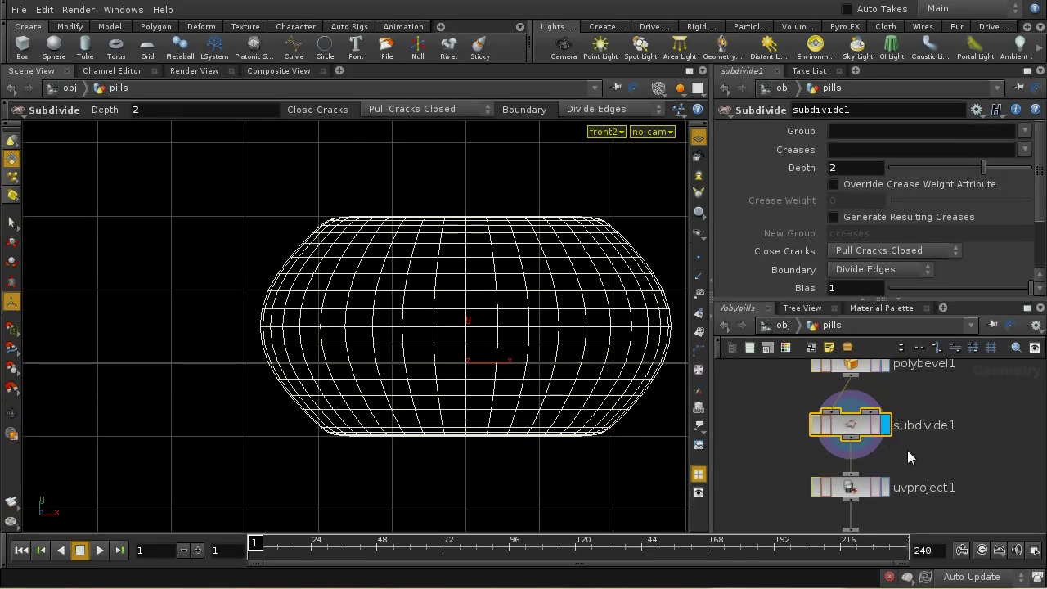
- Examine the uvproject1 projection settings and display the scaled pill at xform1
middle_drag(896, 462, 906, 405)
click(860, 431)
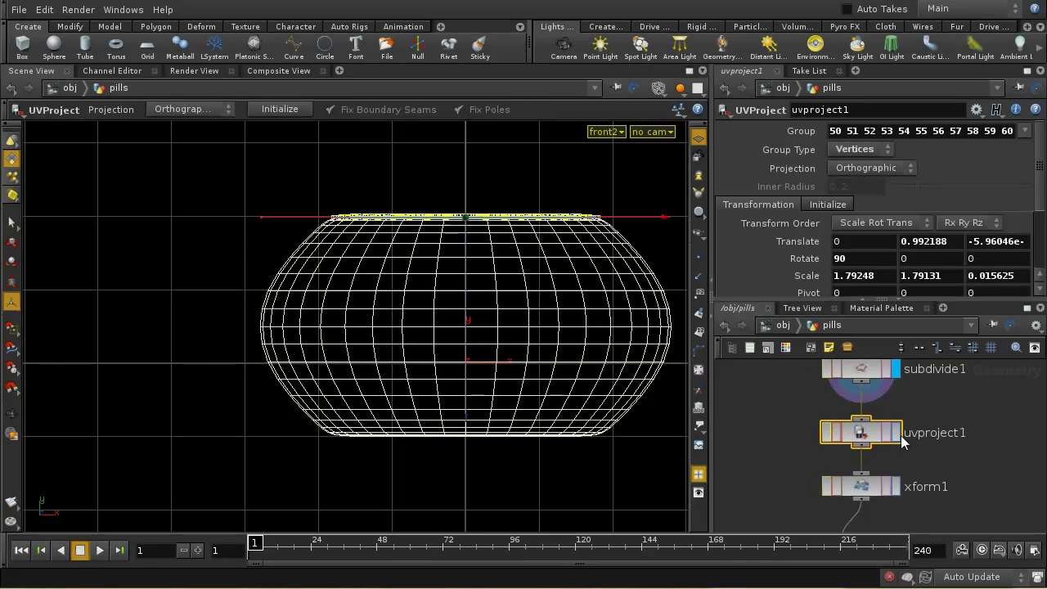
click(898, 440)
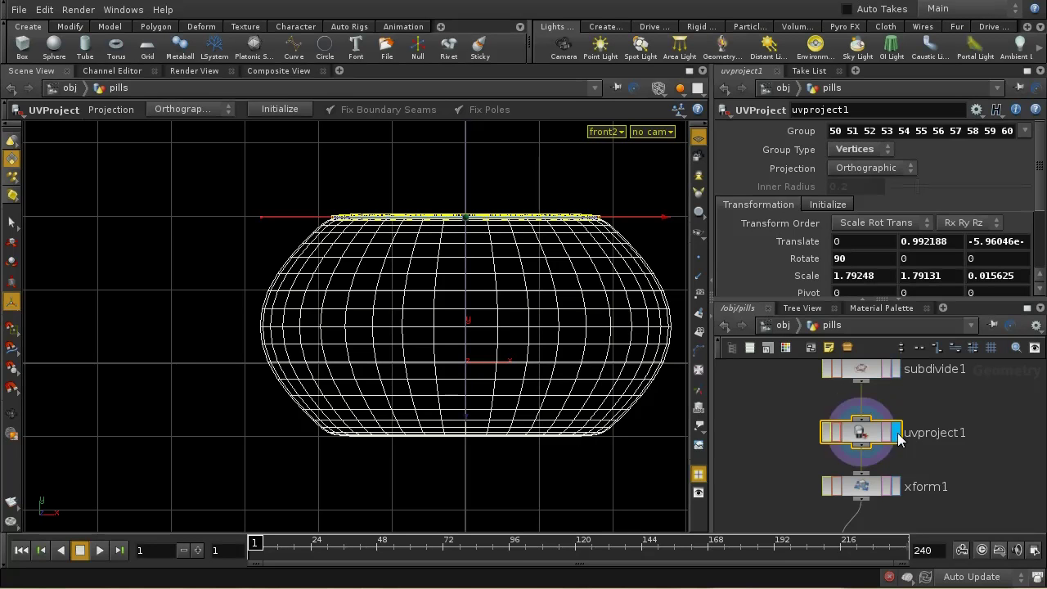
middle_drag(881, 490, 877, 440)
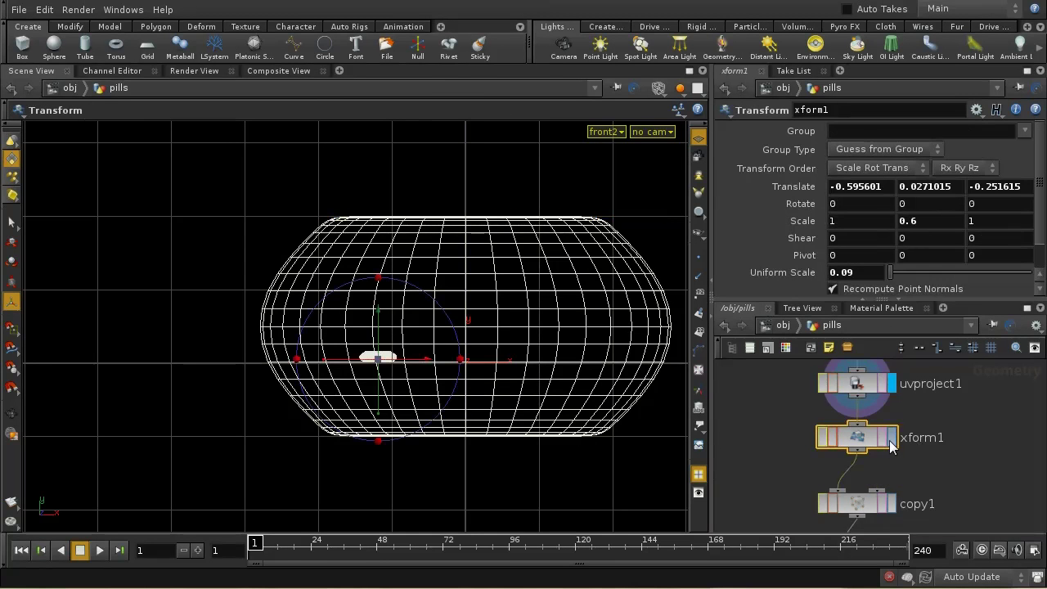
click(891, 438)
middle_drag(931, 512, 929, 467)
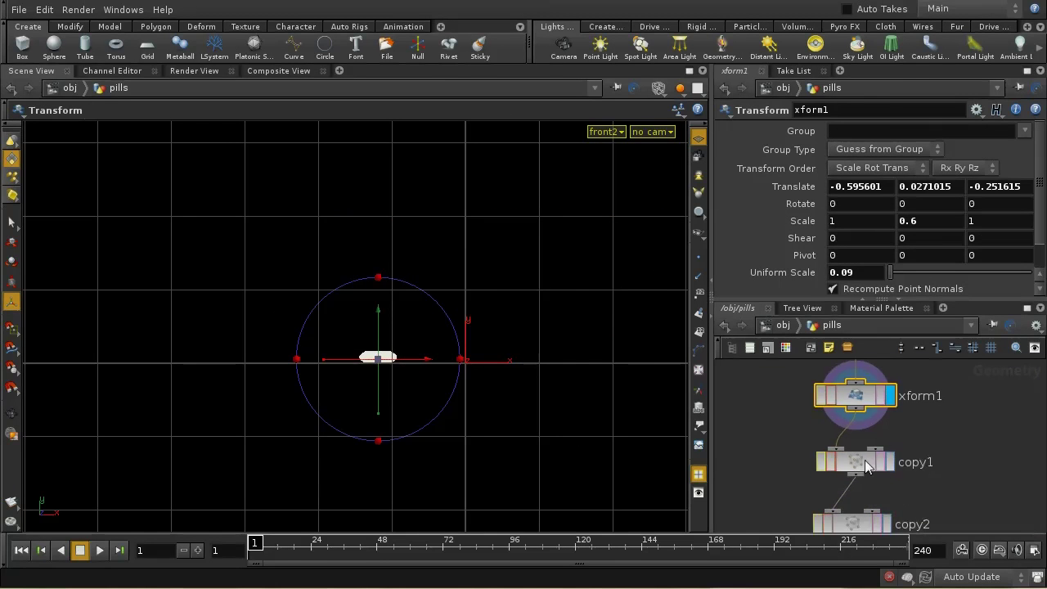
- Review the settings of copy1 and copy2, and set the display back to copy2
click(891, 462)
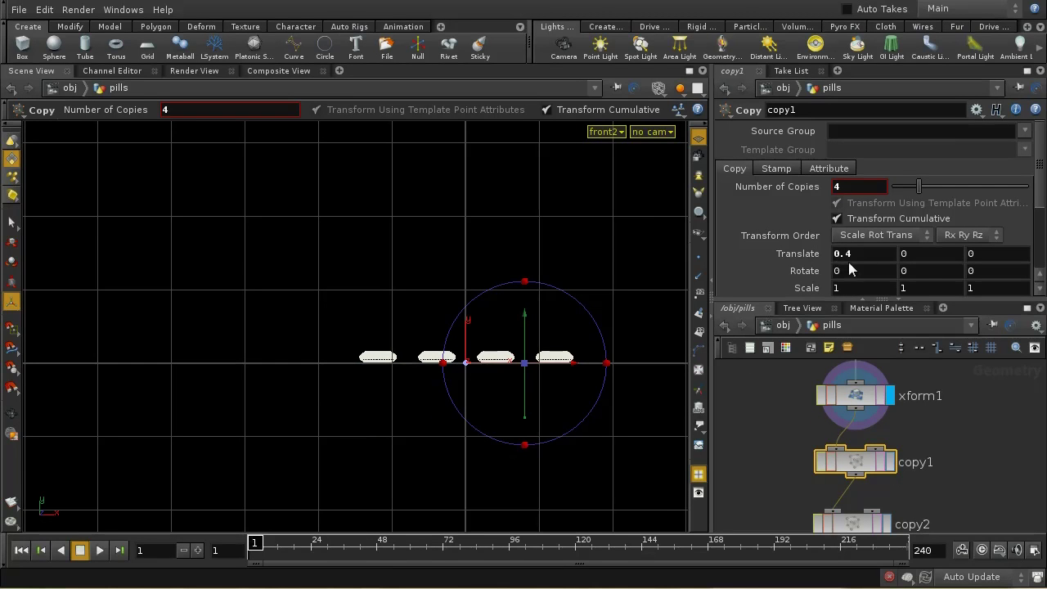
middle_drag(924, 470, 916, 429)
click(843, 483)
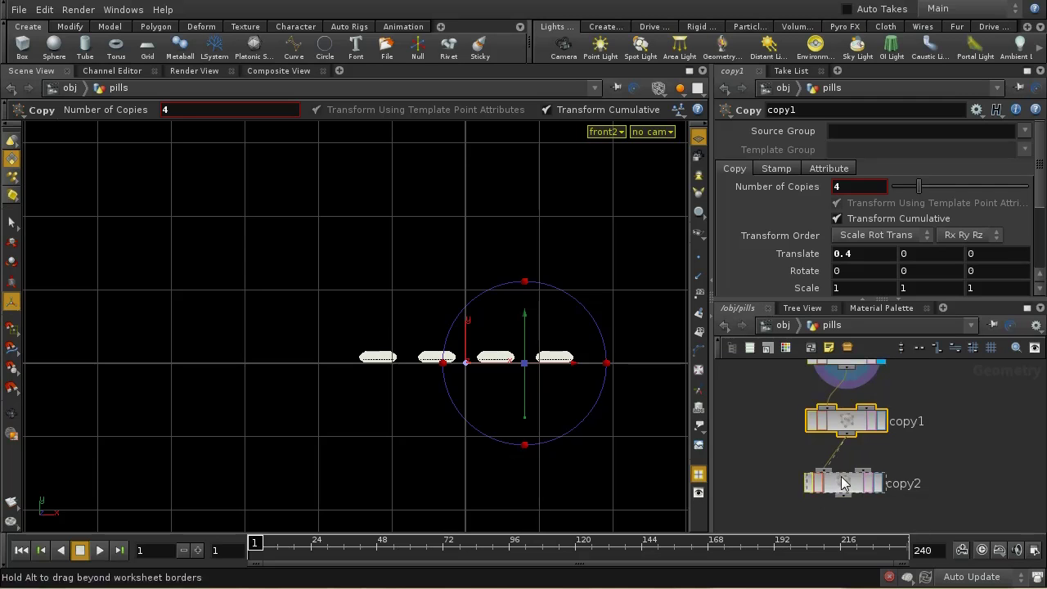
click(880, 486)
middle_drag(923, 509, 929, 475)
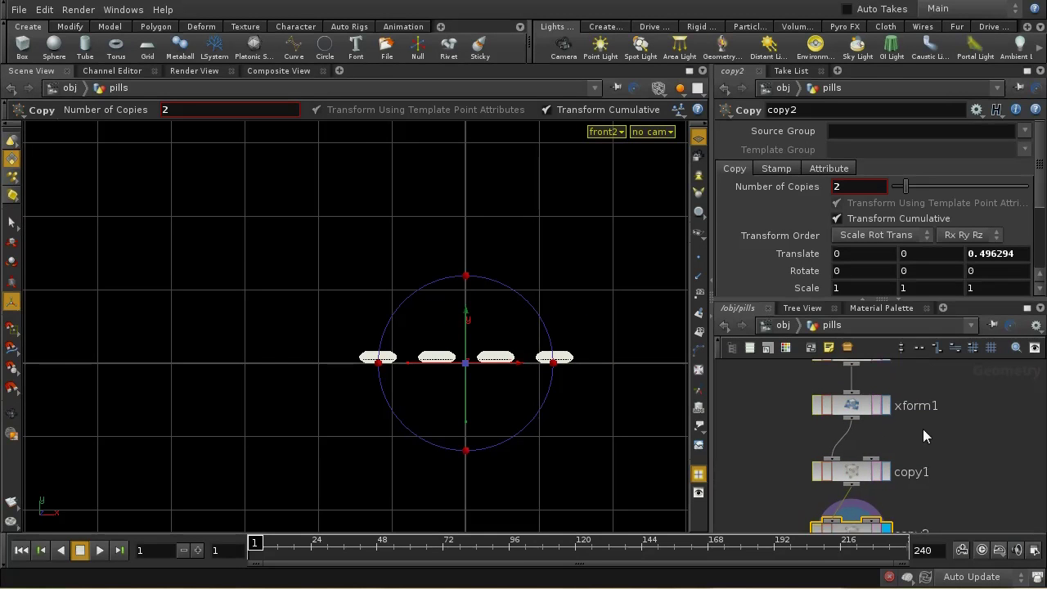
- Return to the obj network and jump from the pills material assignment to the pillmaterial shader
click(783, 325)
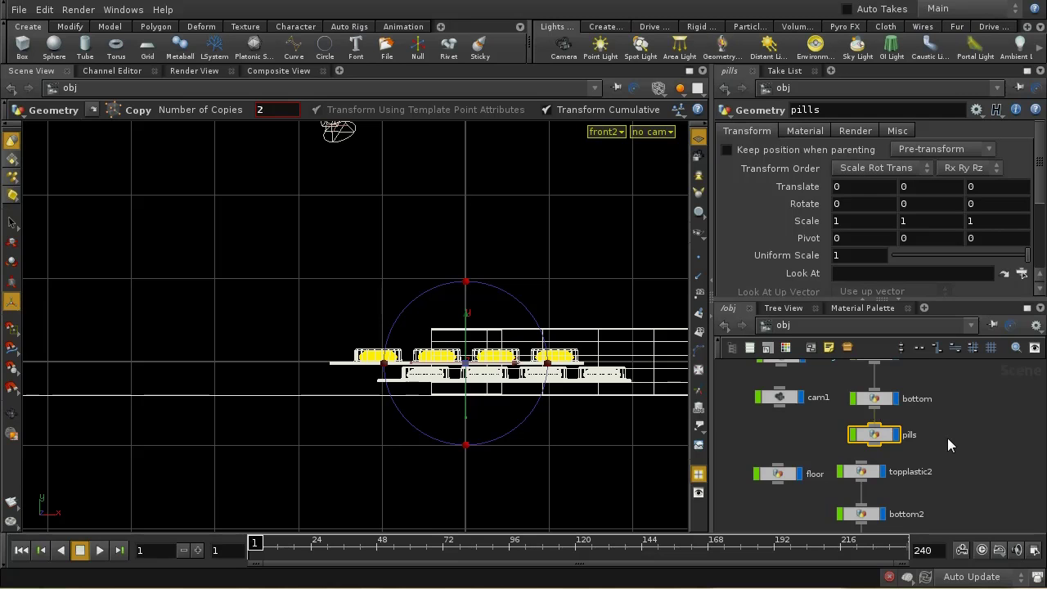
click(807, 129)
click(994, 151)
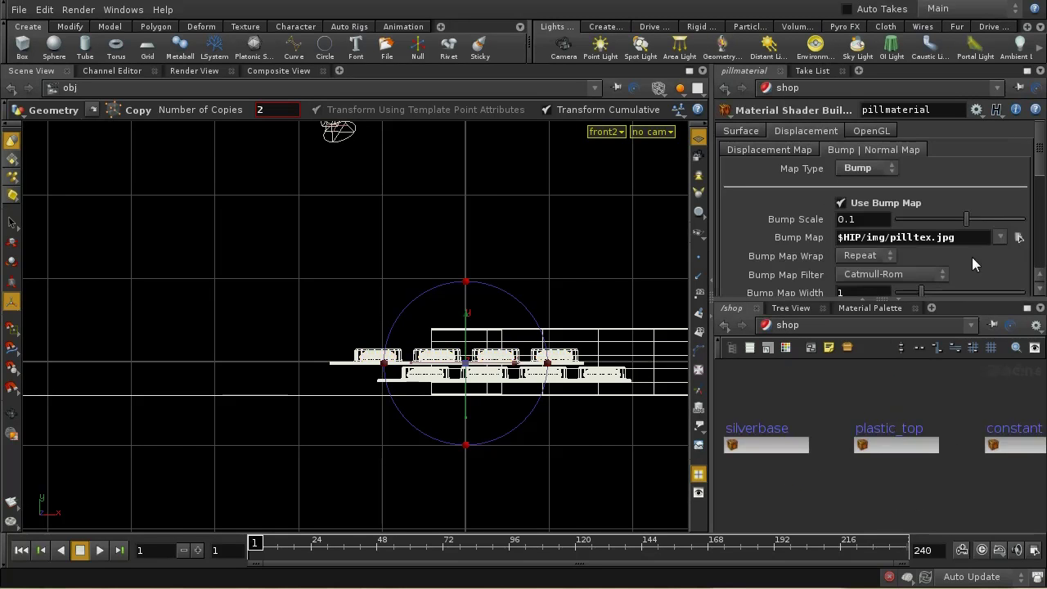